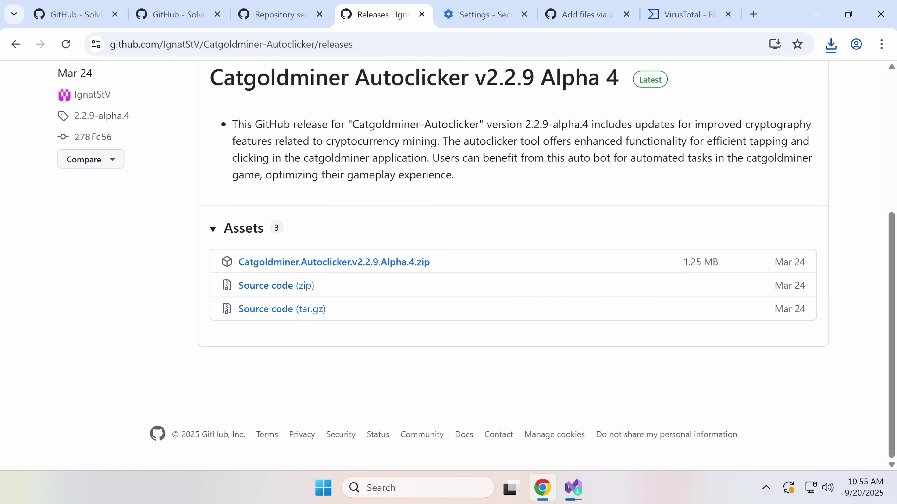
Switch from the Catgoldminer-Autoclicker releases to the commit page for final.zip, and go back to the MackRose repository's main page
scroll(385, 113, up, 5)
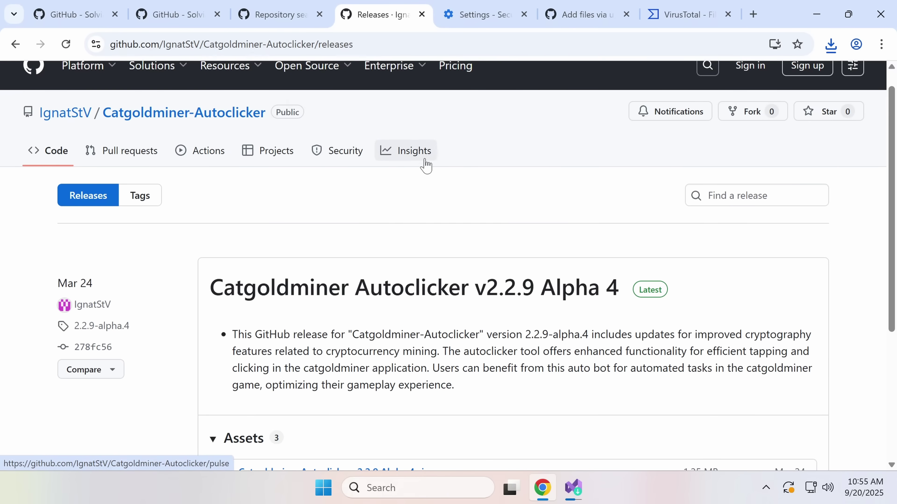
mouse_move(395, 83)
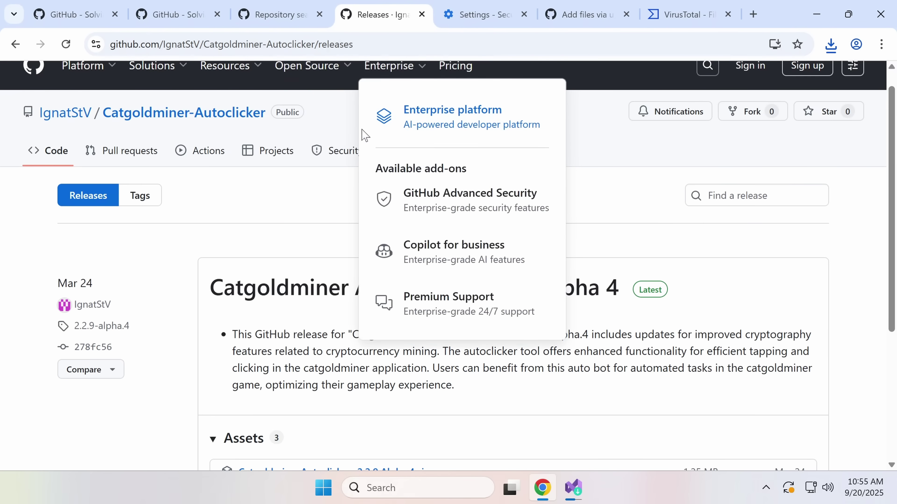
scroll(256, 160, up, 1)
click(561, 14)
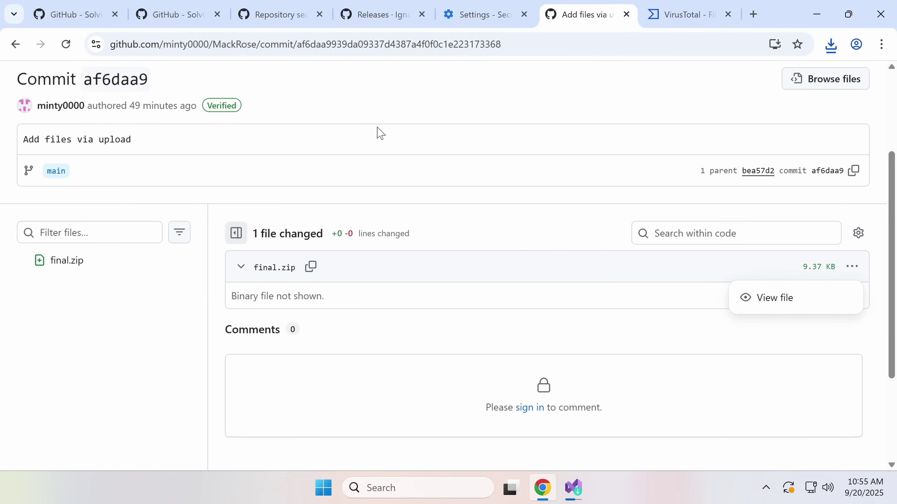
key(alt+Left)
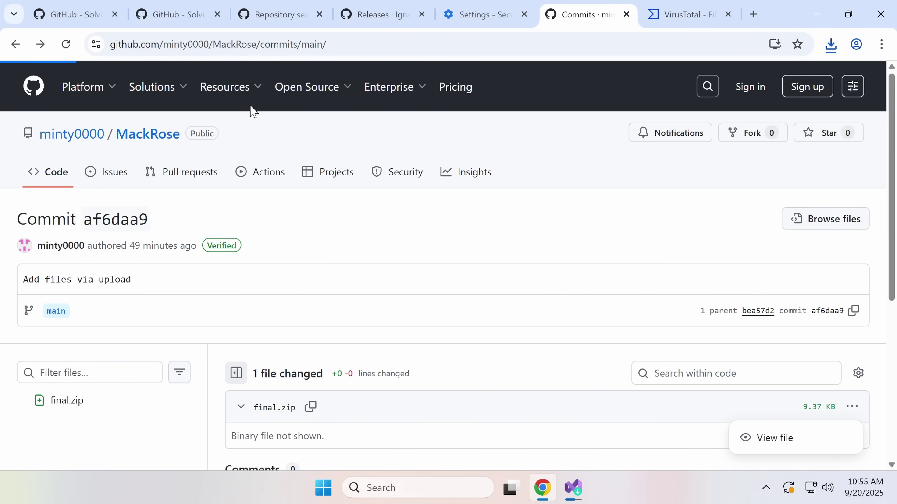
key(alt+Left)
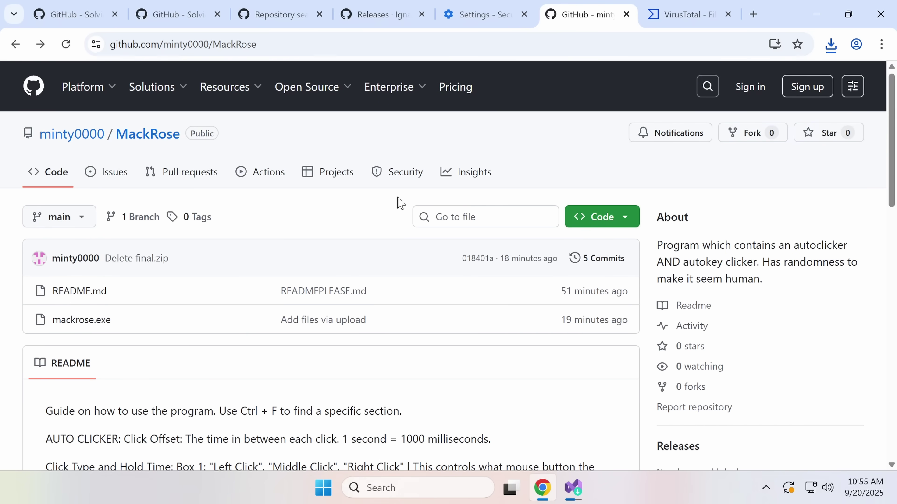
key(alt+Left)
scroll(400, 204, up, 10)
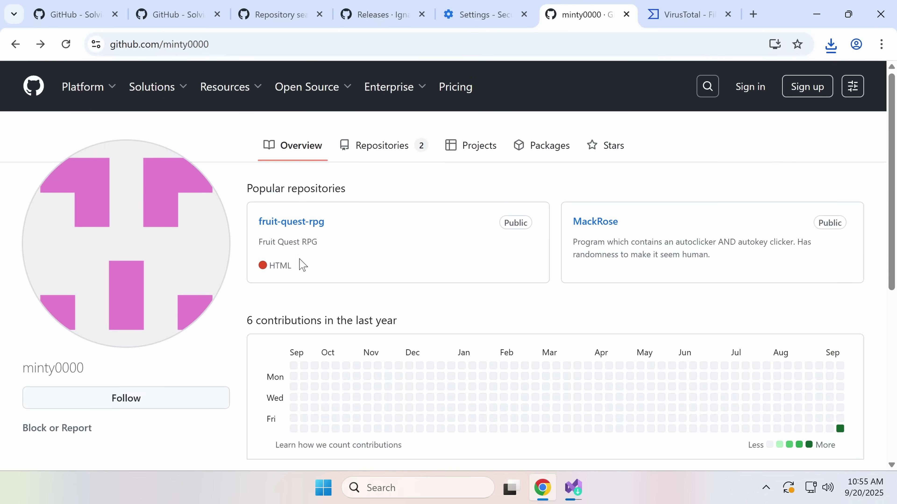
click(611, 223)
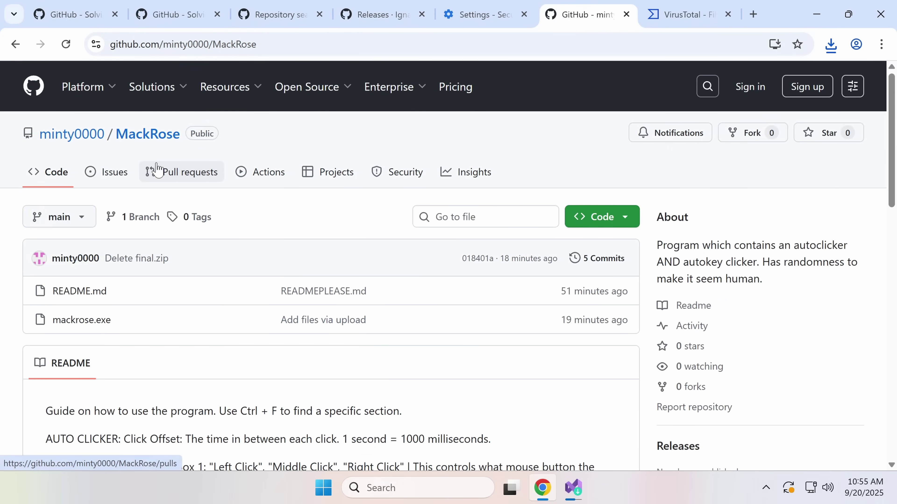
mouse_move(71, 144)
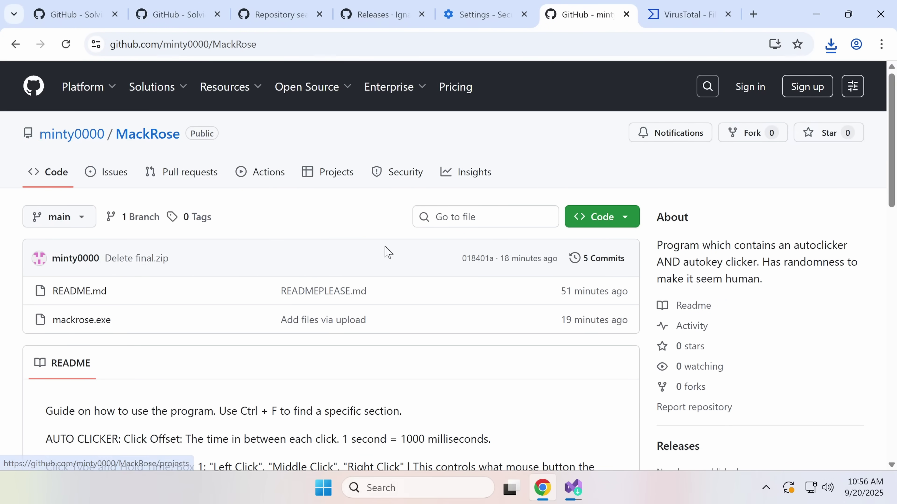
Read the MackRose README from the auto clicker guide through to the key presser settings
scroll(300, 267, down, 4)
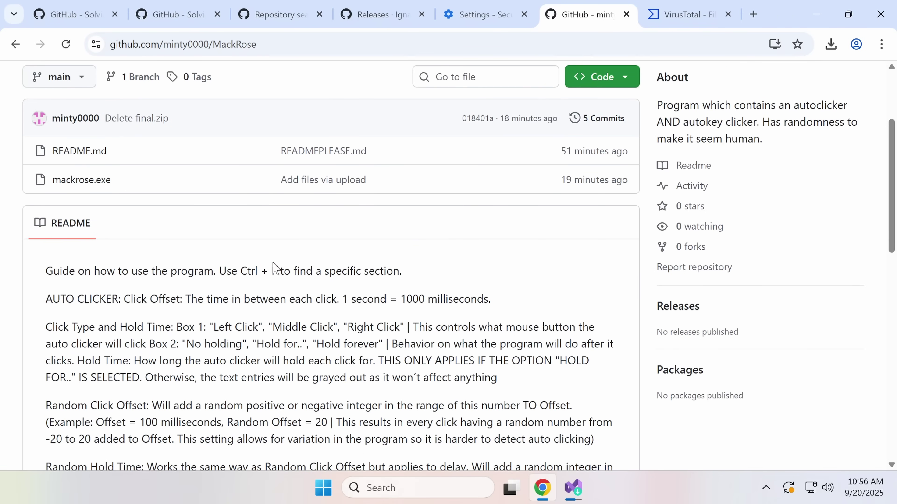
drag(78, 271, 435, 279)
scroll(443, 279, down, 4)
drag(118, 185, 169, 323)
scroll(170, 318, down, 12)
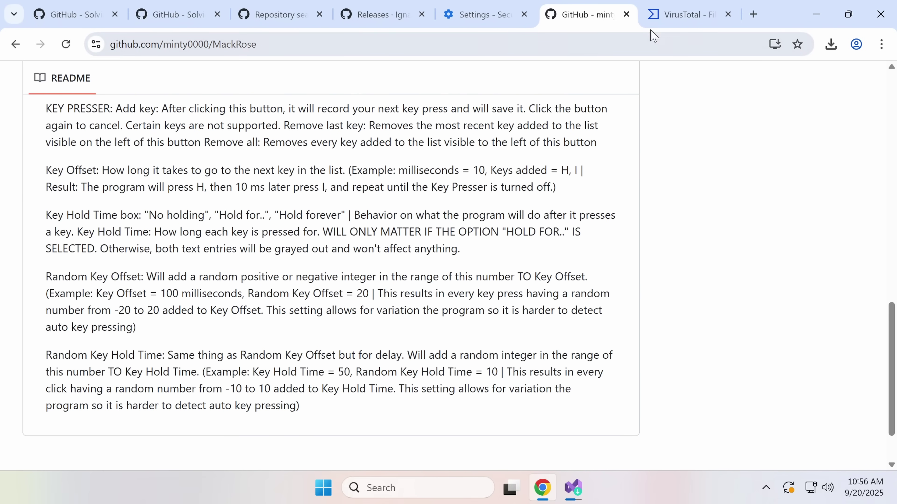
Examine the flagged detections in the VirusTotal report's security vendor analysis
click(660, 16)
scroll(482, 164, down, 6)
drag(200, 188, 401, 255)
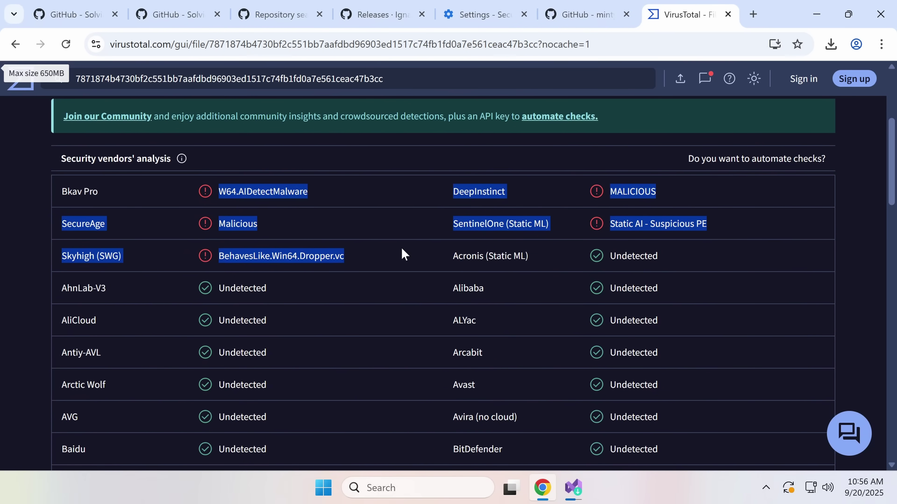
Return to the Catgoldminer-Autoclicker releases page and review the v2.2.9 Alpha 4 release and its assets
click(582, 14)
click(830, 44)
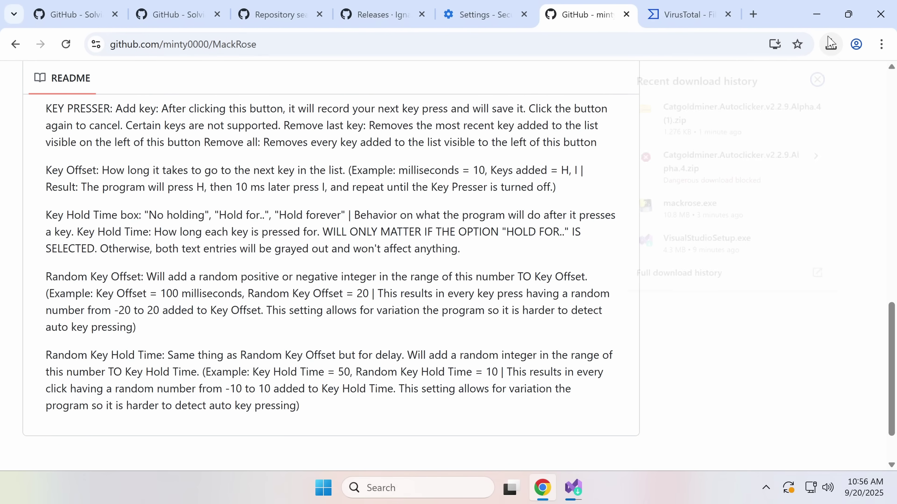
click(281, 14)
click(381, 14)
scroll(416, 185, down, 5)
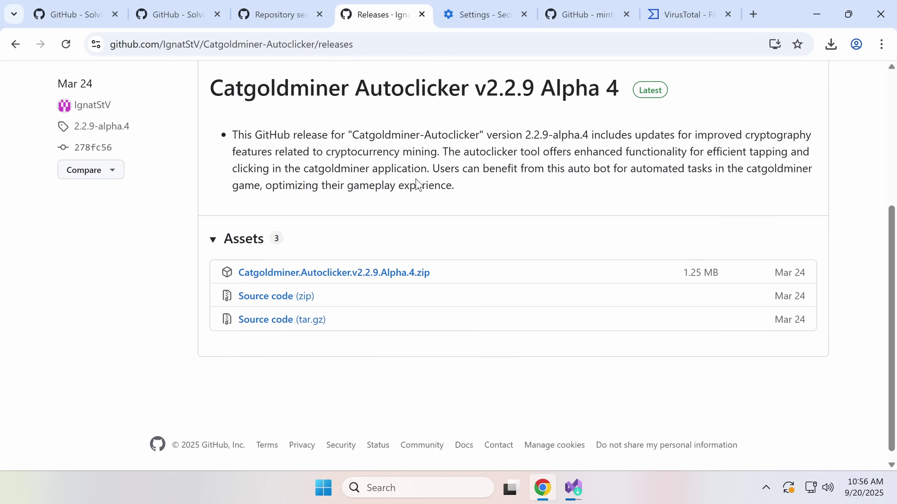
scroll(290, 330, up, 5)
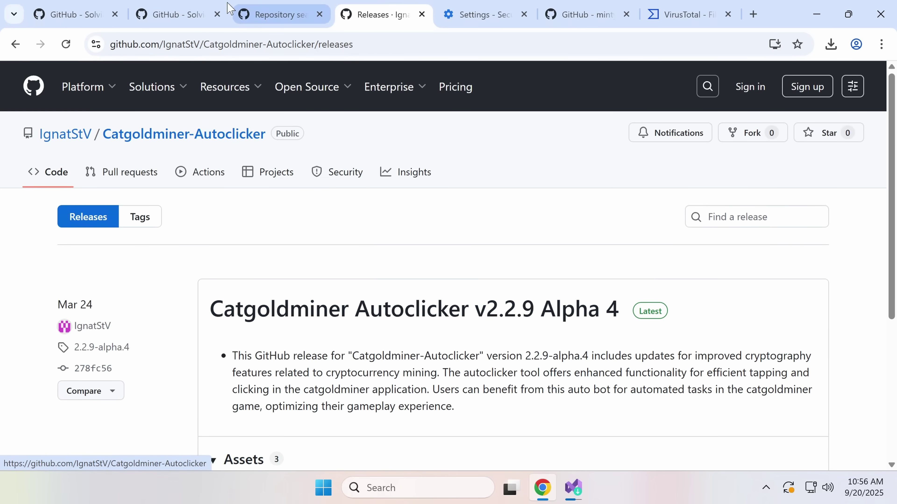
mouse_move(155, 86)
scroll(596, 301, down, 3)
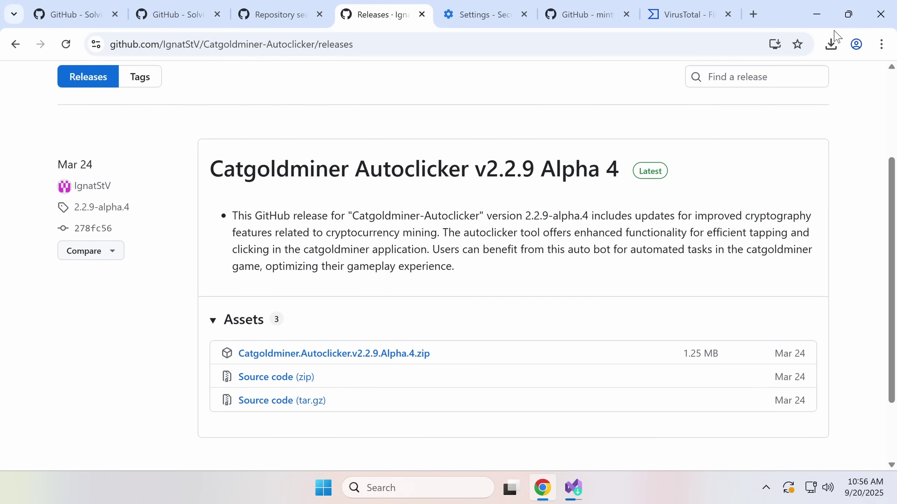
Open the downloaded Catgoldminer.Autoclicker.v2.2.9.Alpha.4 (1) archive and extract all its files to the default folder
click(831, 44)
click(730, 108)
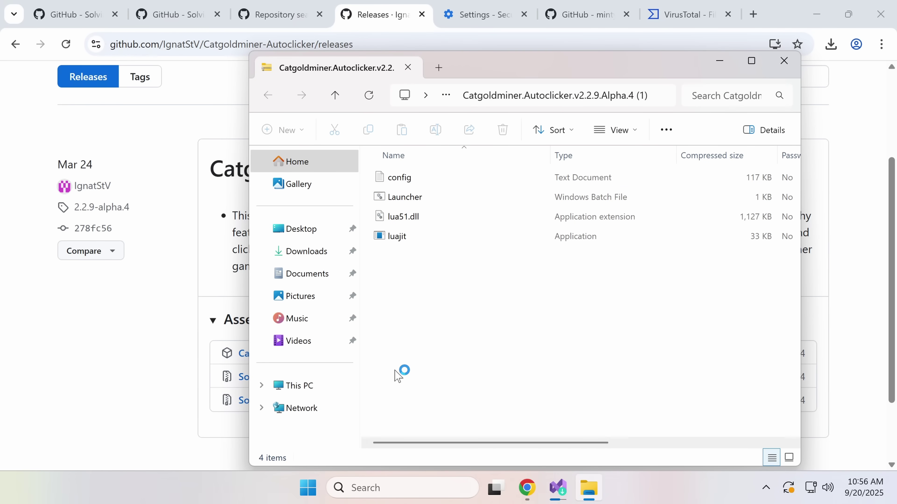
right_click(402, 368)
click(427, 334)
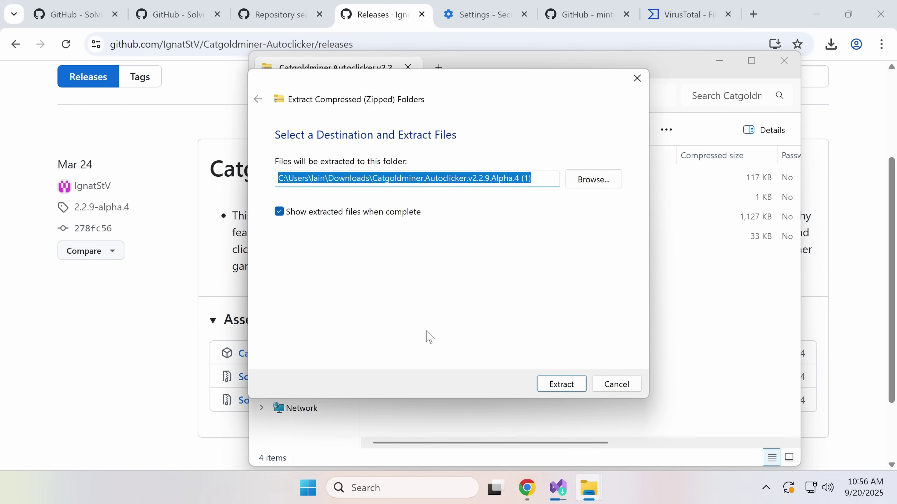
click(565, 385)
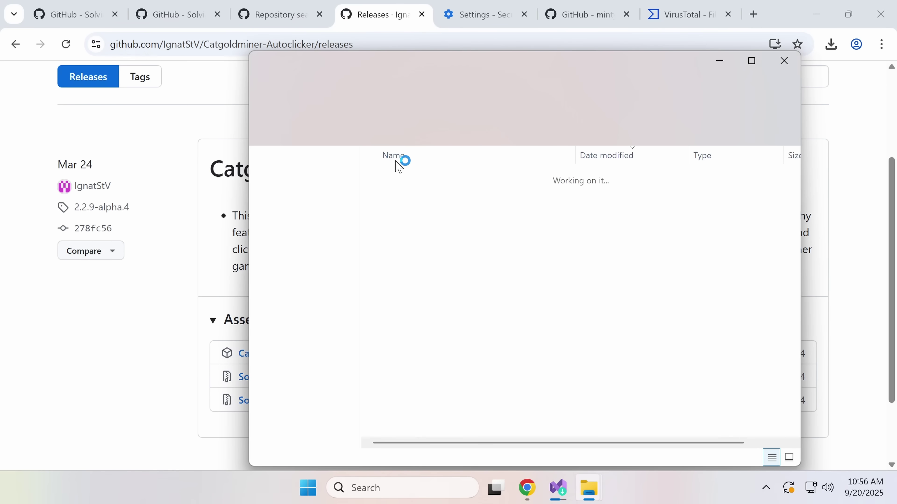
Inspect the extracted Launcher batch file and view the code of config.txt in Notepad
click(438, 212)
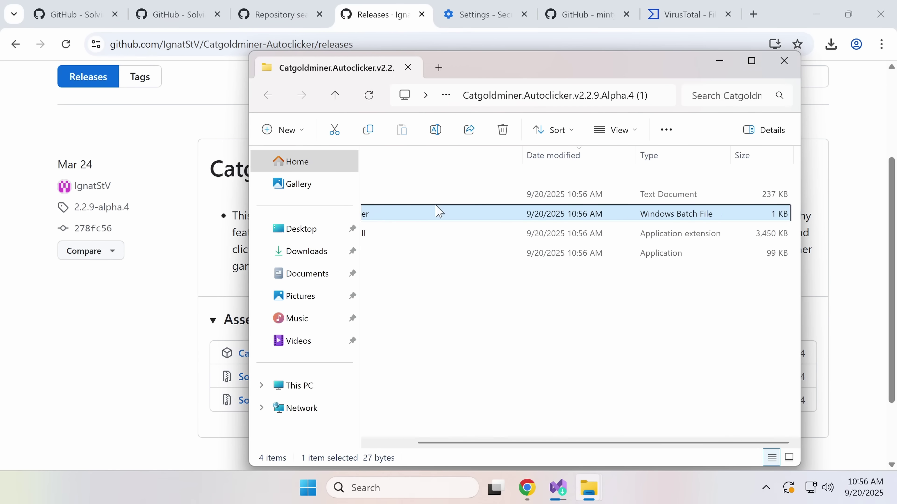
right_click(432, 208)
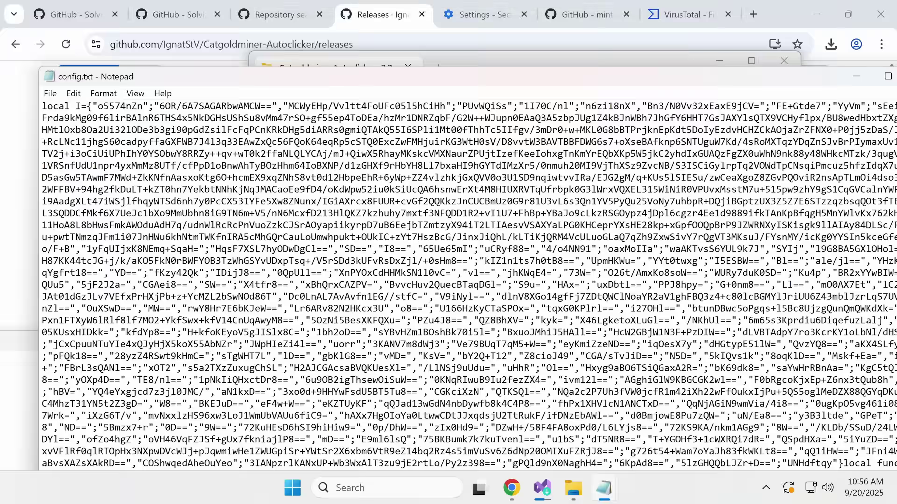
scroll(468, 286, down, 7)
scroll(467, 286, down, 20)
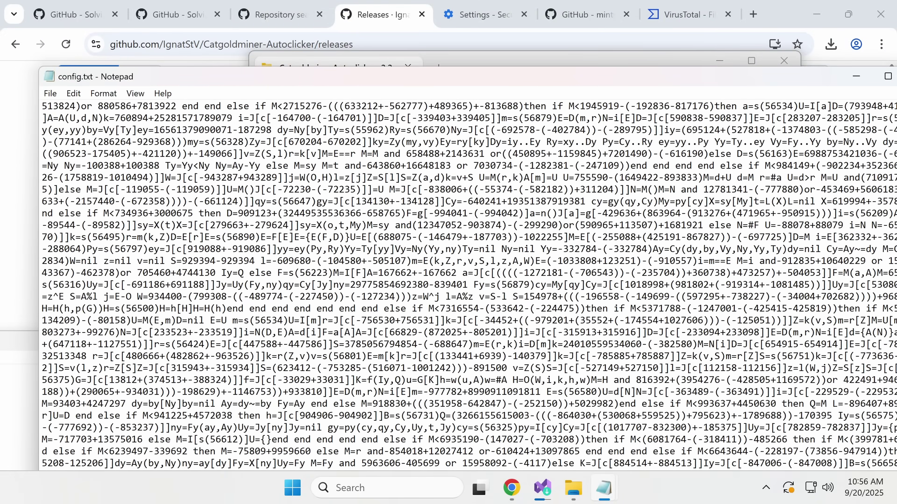
scroll(468, 285, down, 10)
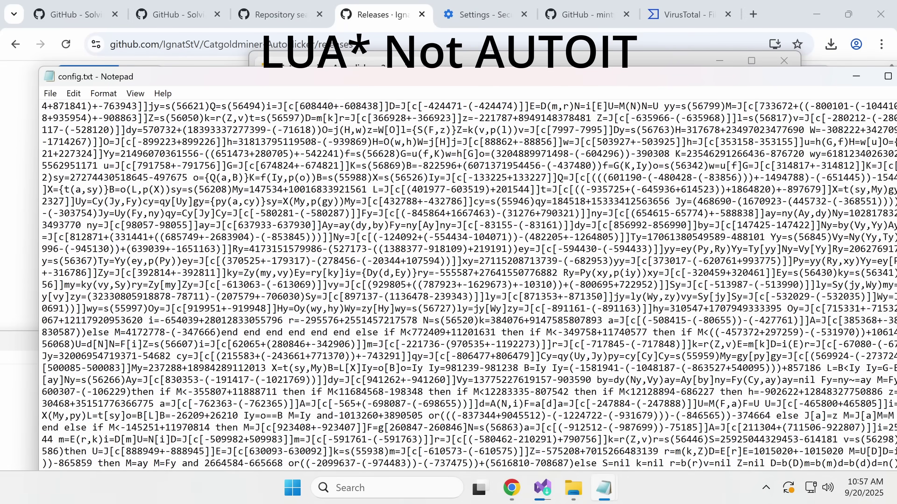
Maximize the config.txt window, examine the script code through to its end, and close the file
double_click(468, 81)
scroll(469, 83, down, 10)
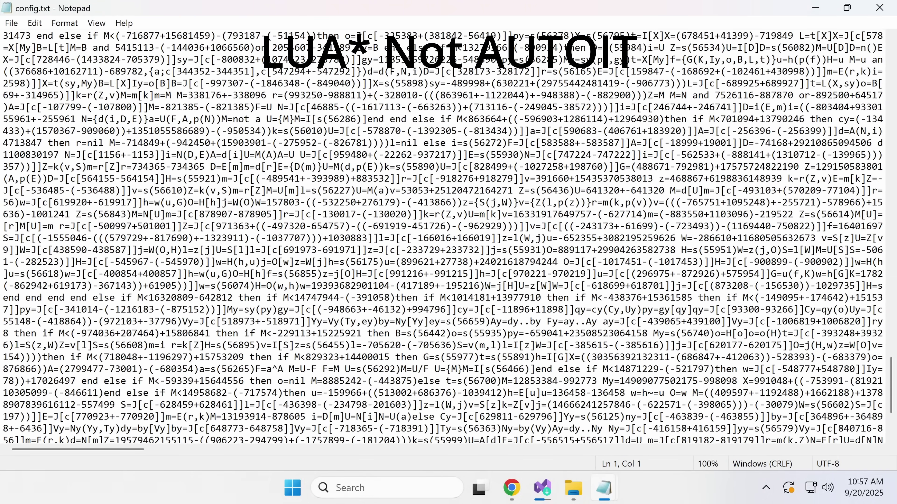
scroll(443, 237, down, 4)
click(468, 404)
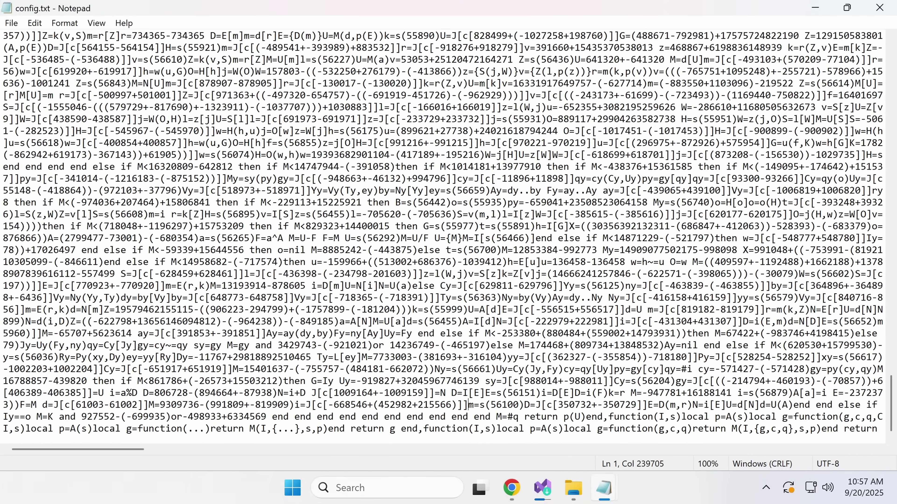
drag(469, 393, 378, 429)
scroll(379, 428, up, 15)
scroll(379, 428, up, 10)
click(880, 8)
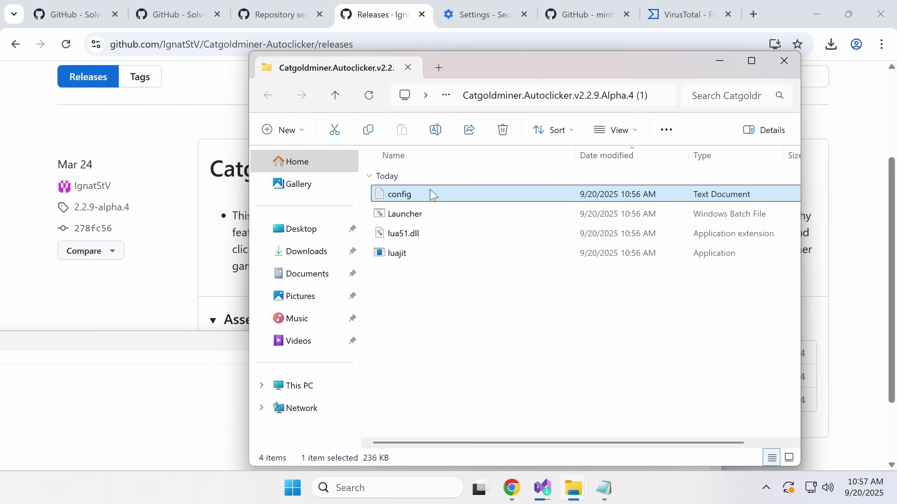
Open the extracted Launcher batch file and show the hidden system tray icons
double_click(413, 216)
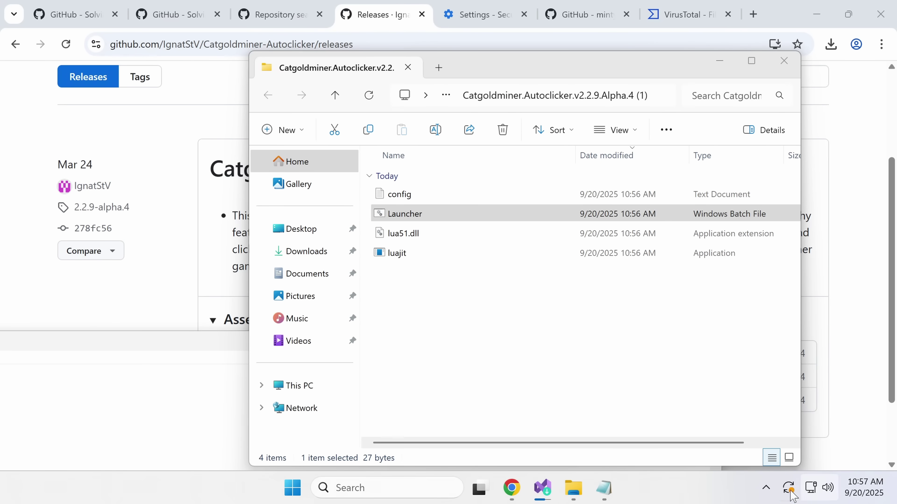
click(765, 489)
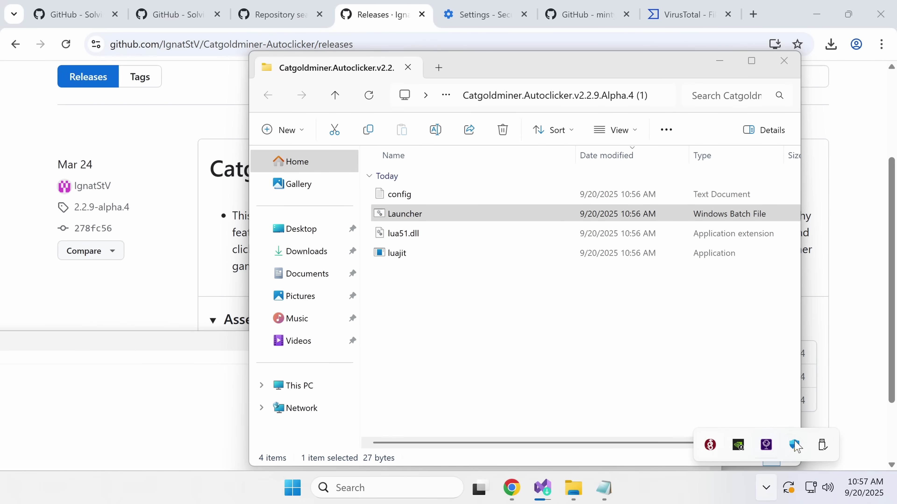
Run the mackrose application from the Downloads folder, overriding the SmartScreen block
click(306, 251)
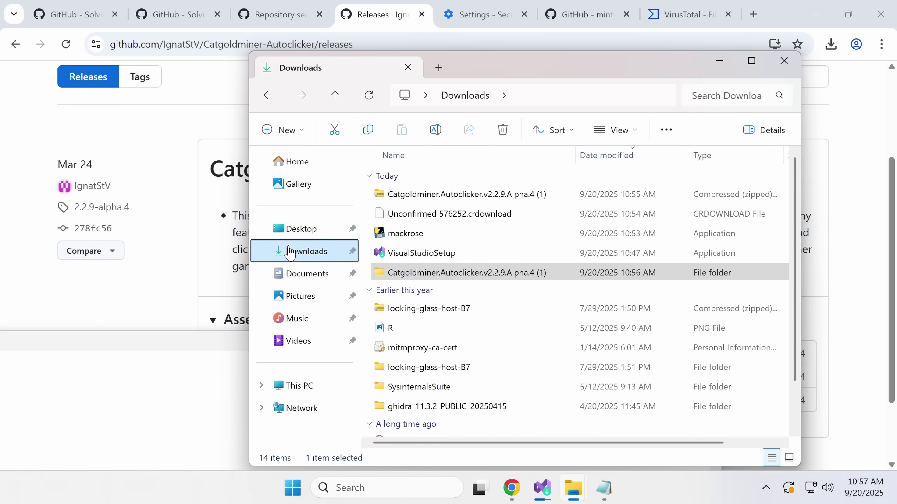
mouse_move(463, 243)
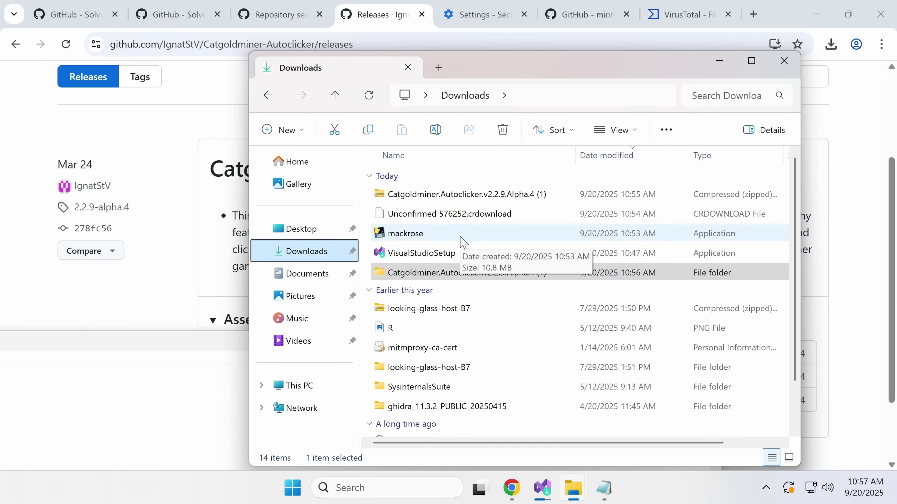
double_click(430, 243)
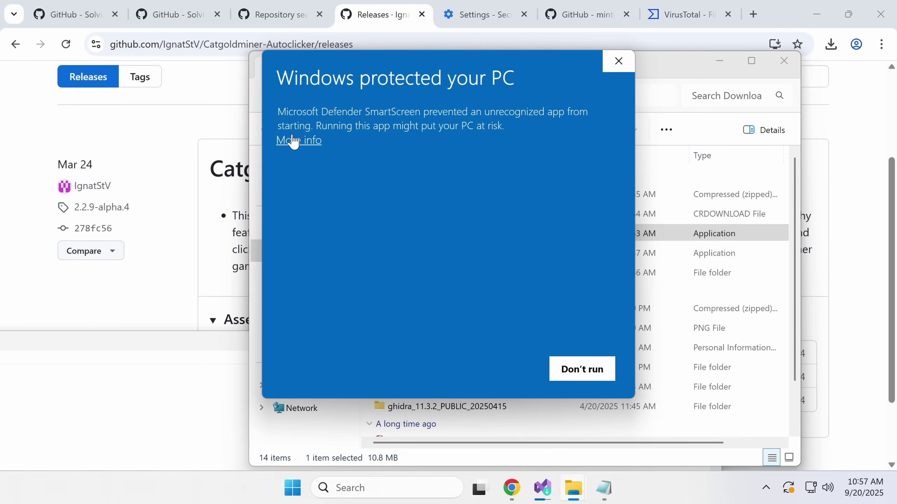
click(293, 142)
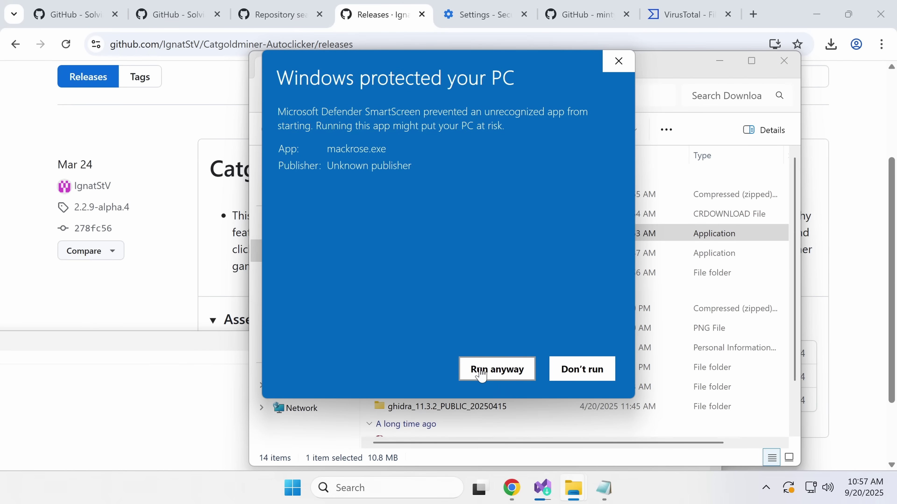
click(484, 368)
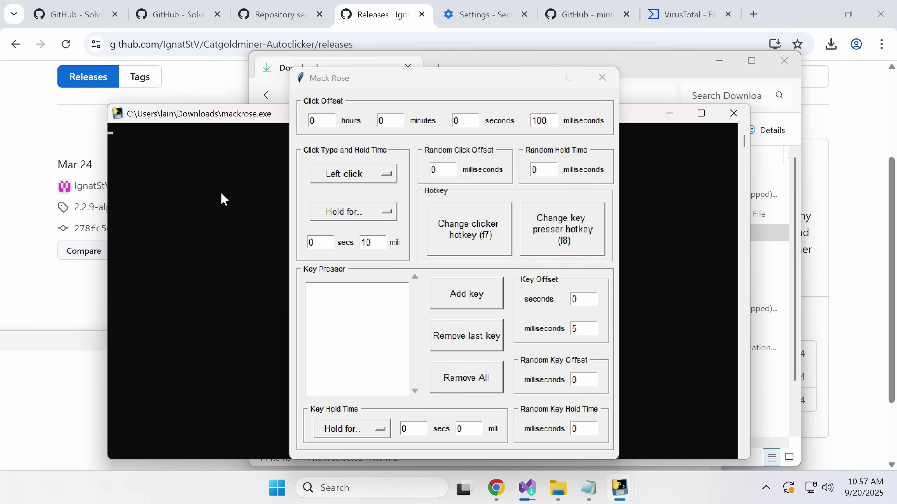
Check the running processes in Task Manager and Process Explorer, collapsing the services.exe branch to locate the mackrose processes
key(ctrl+shift+Escape)
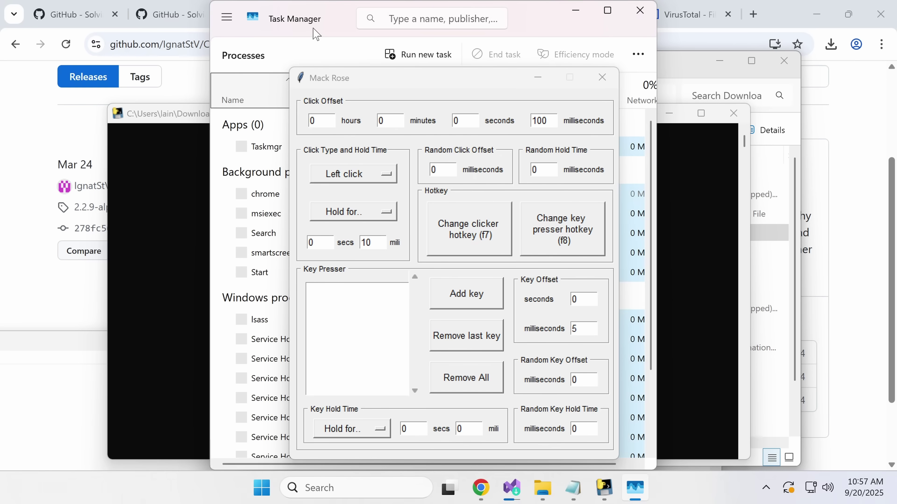
click(404, 267)
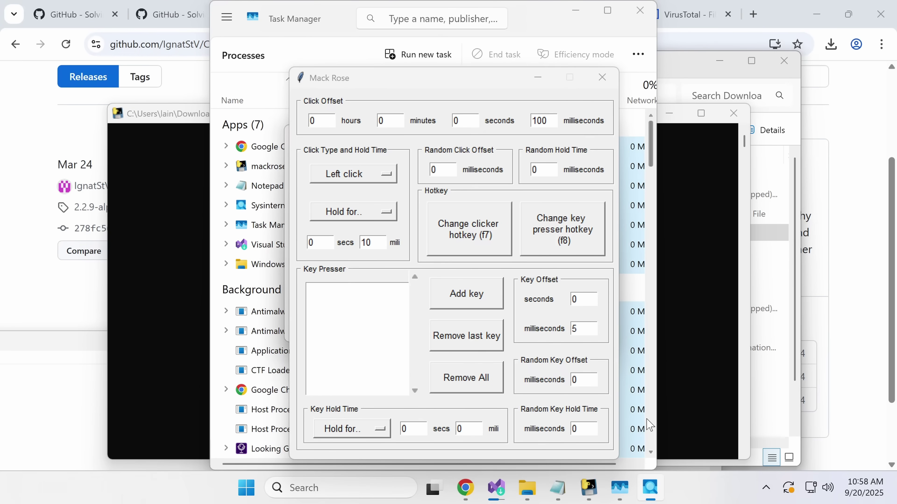
click(653, 487)
scroll(211, 311, up, 10)
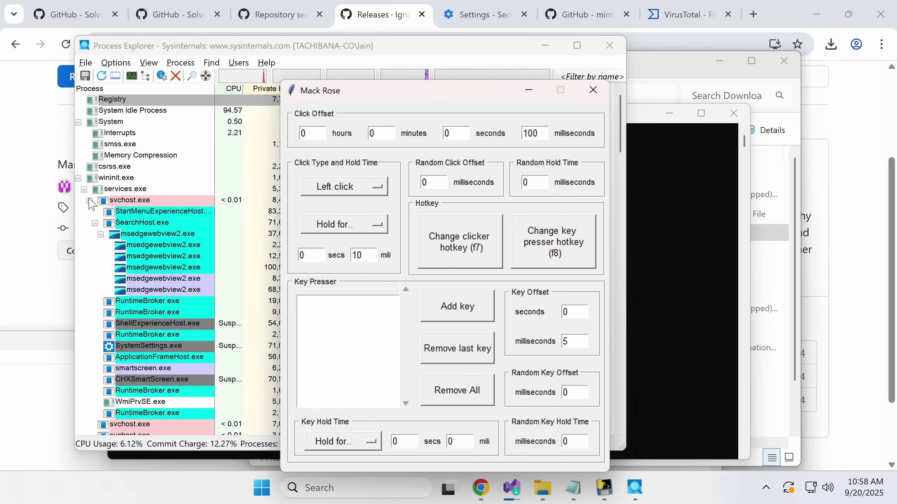
click(83, 189)
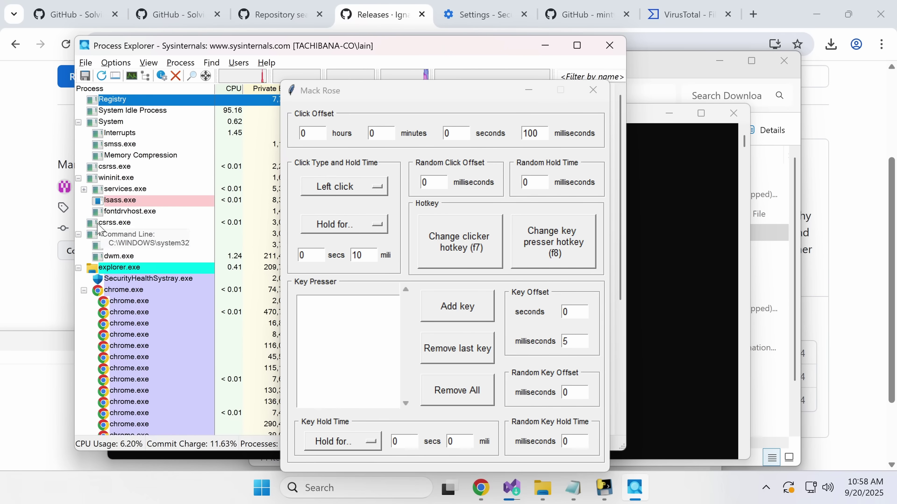
scroll(116, 336, down, 7)
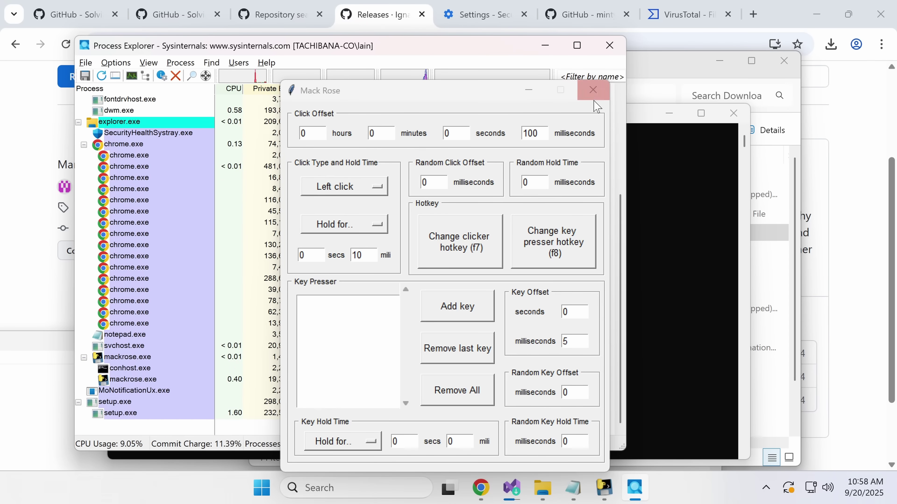
Close Mack Rose, run it again from the Downloads folder to check it against Process Explorer, and close it again
click(593, 90)
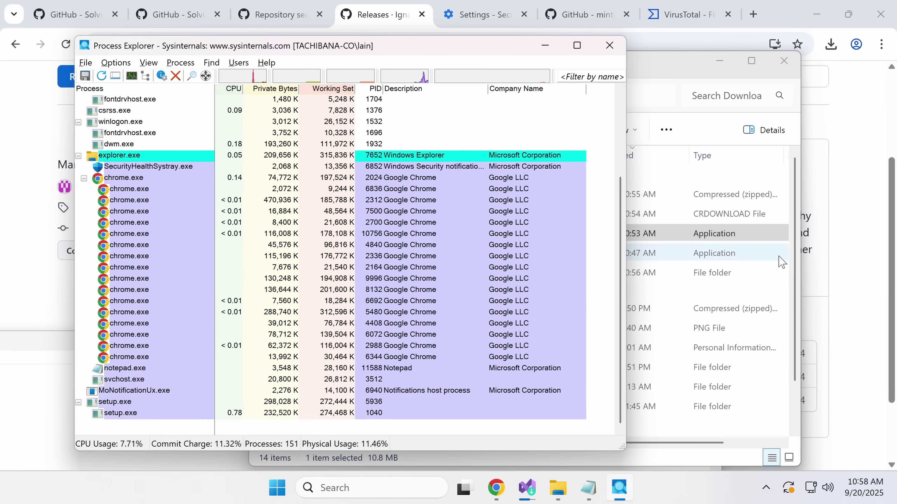
click(762, 270)
double_click(452, 242)
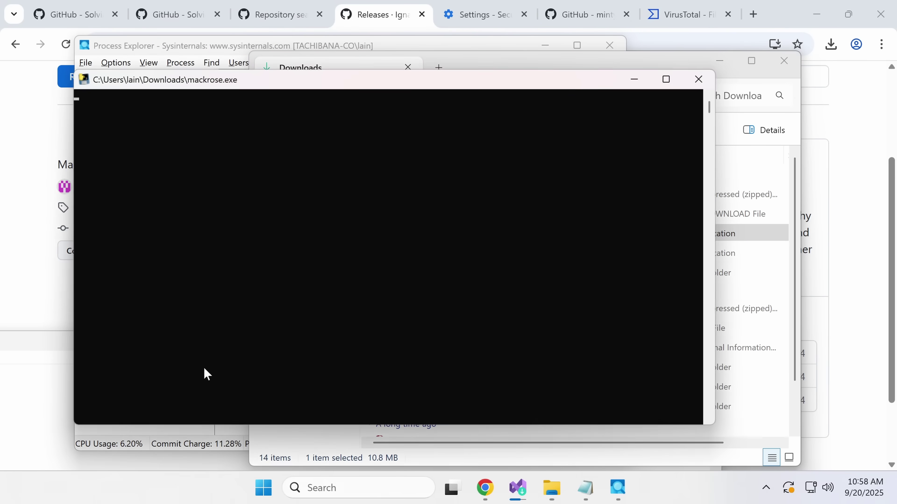
click(208, 49)
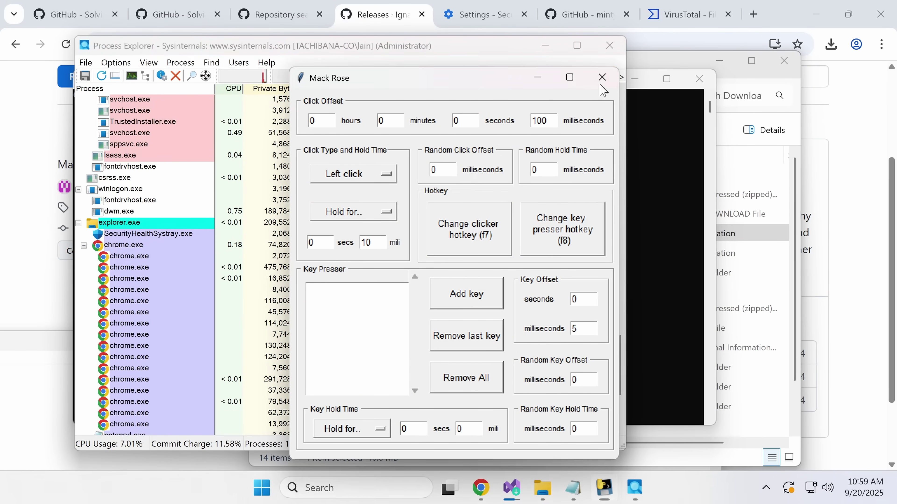
click(602, 78)
Move Process Explorer aside and run Launcher from the extracted Catgoldminer.Autoclicker.v2.2.9.Alpha.4 (1) folder, accepting the security warning
drag(452, 44, 213, 95)
click(501, 247)
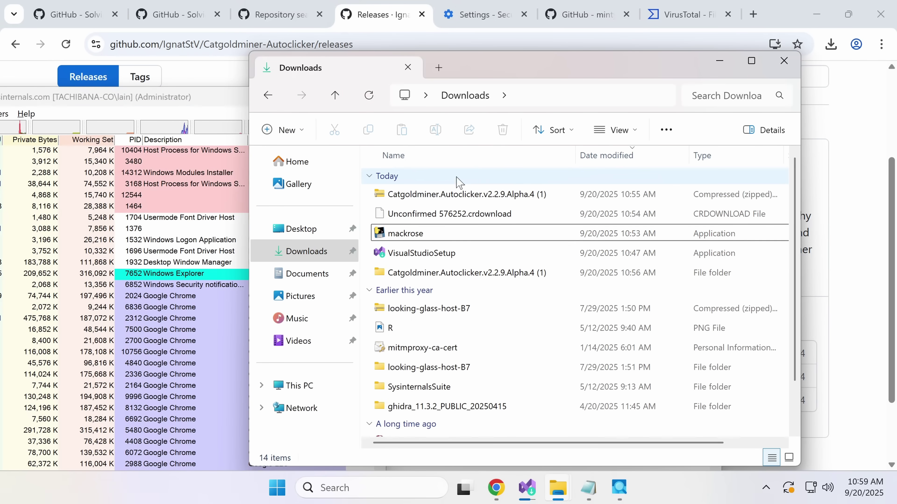
double_click(438, 273)
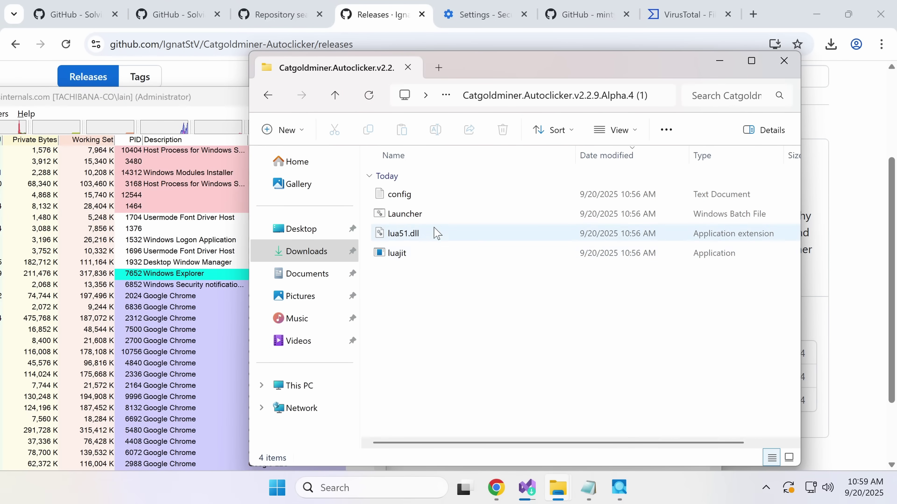
double_click(443, 213)
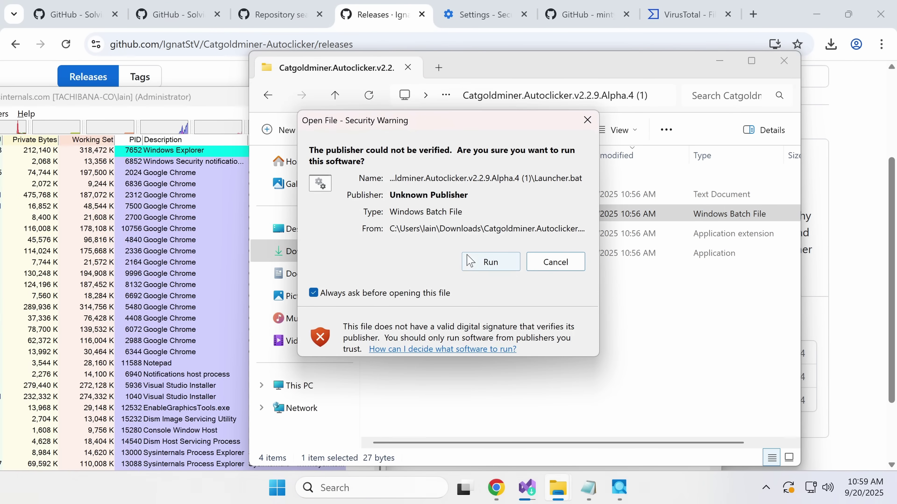
click(473, 261)
Select the luajit.exe process in Process Explorer, look through the whole process list, and minimize the window
scroll(150, 279, down, 2)
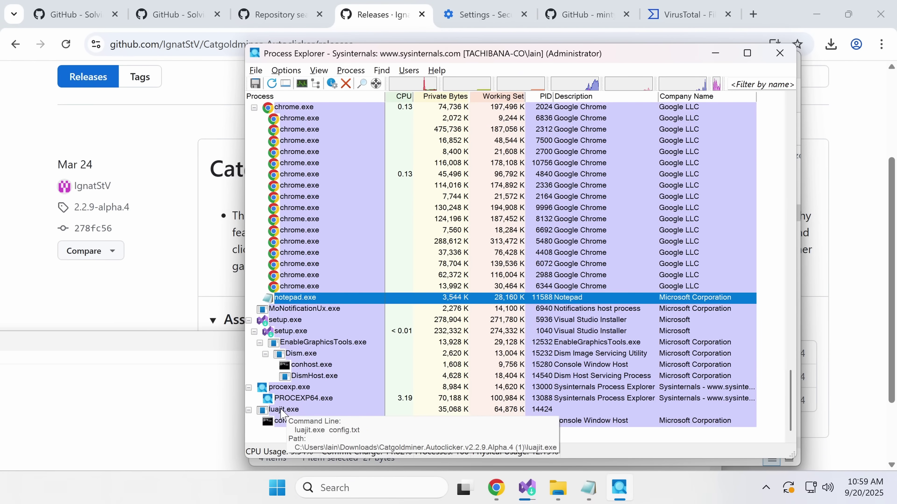
click(282, 410)
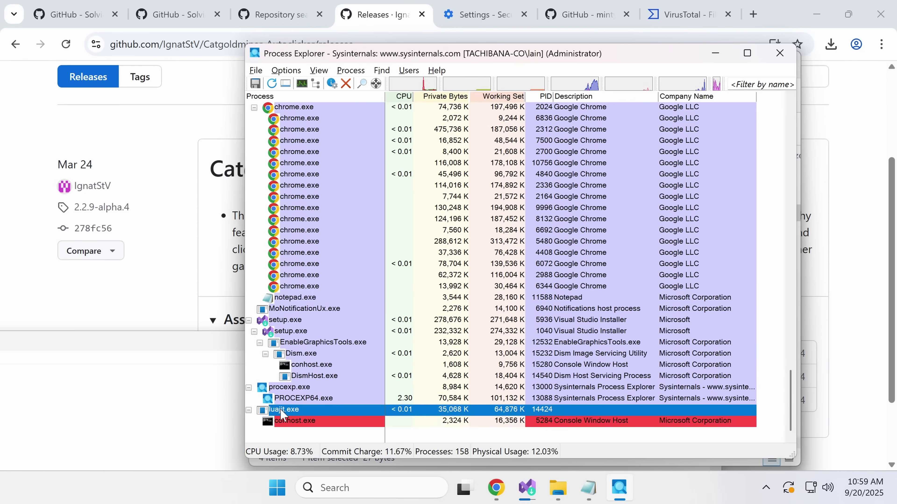
scroll(318, 388, up, 20)
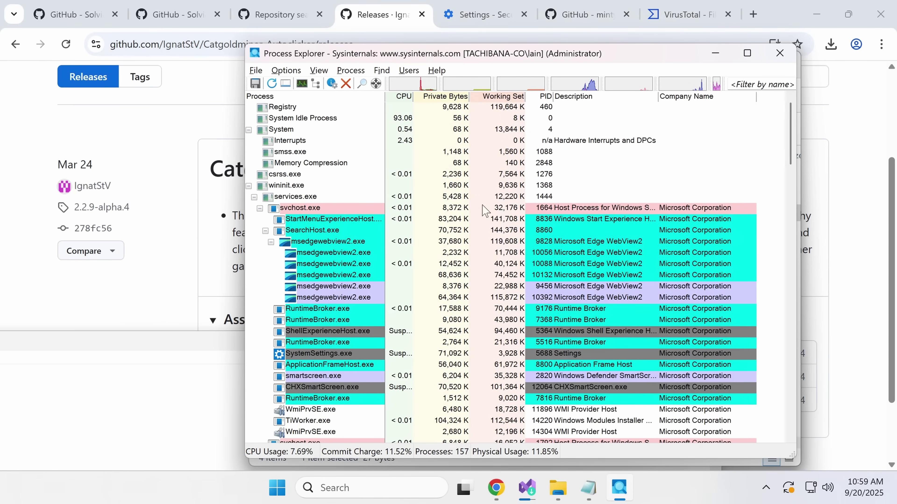
scroll(543, 190, down, 7)
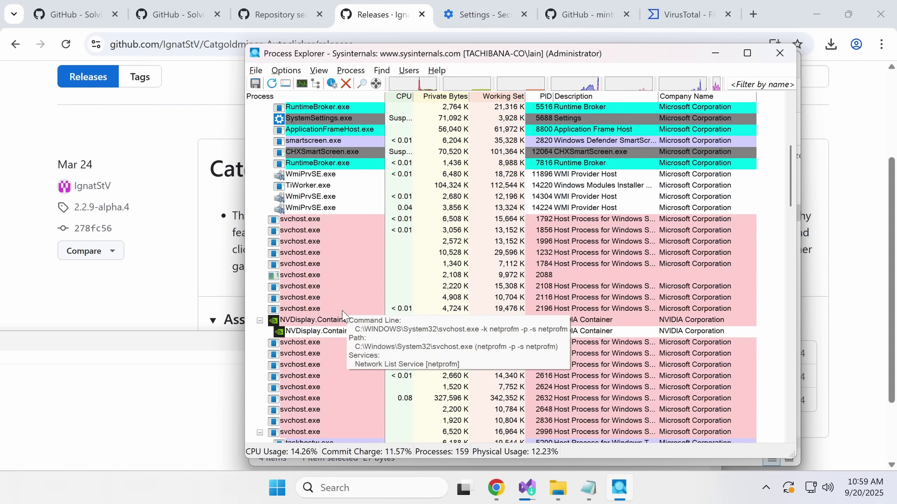
click(715, 53)
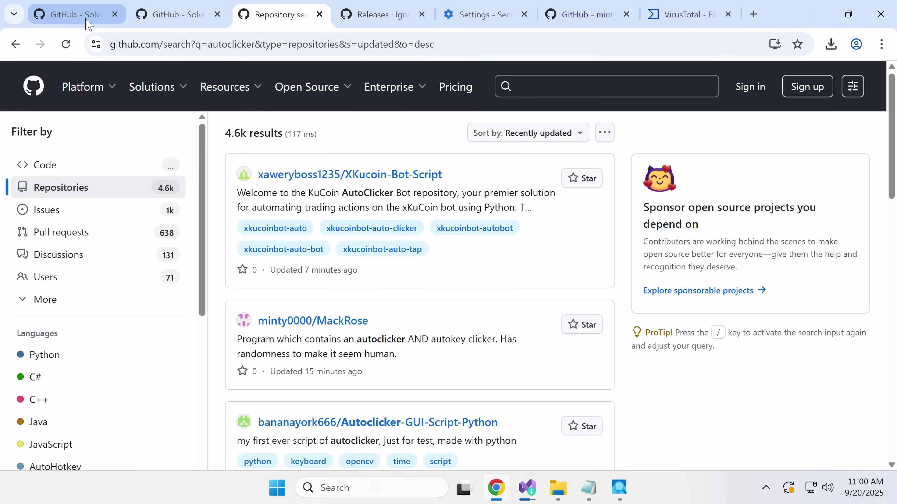
Open the commit history of the Autoclicker-GUI-Script-Python repository and examine its commits and their authors
click(71, 15)
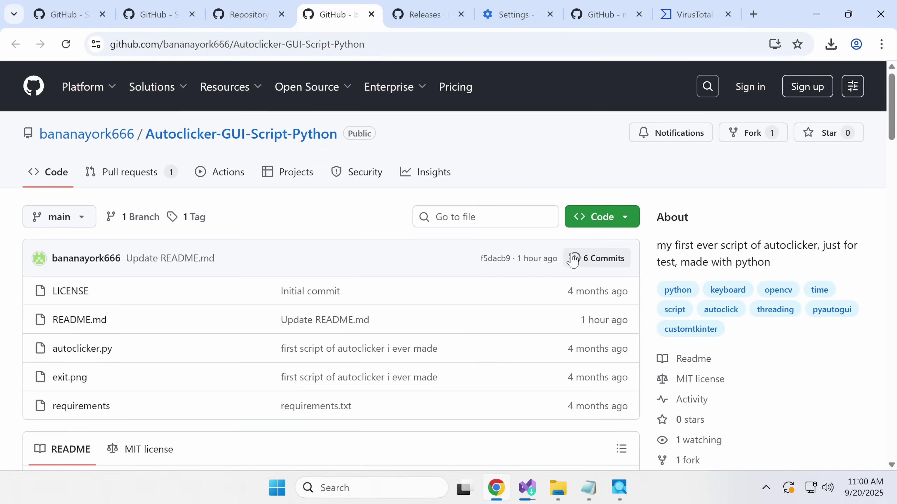
click(573, 259)
scroll(284, 328, down, 5)
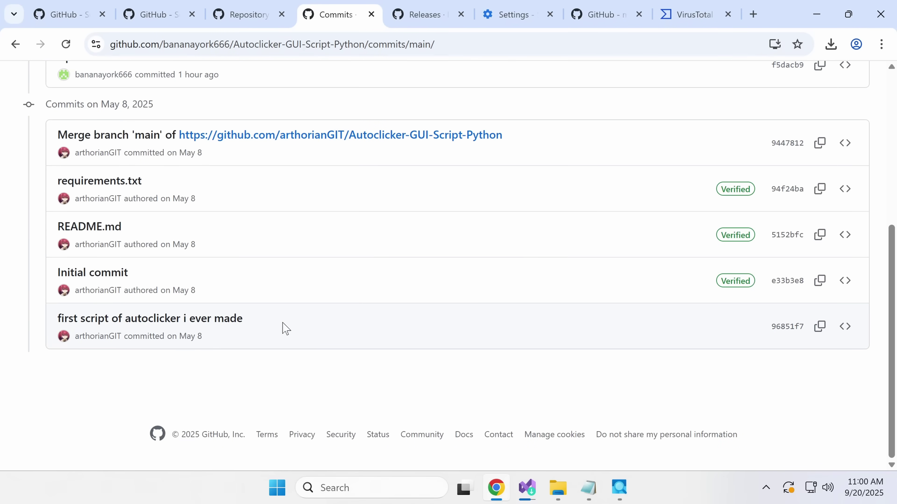
scroll(286, 328, up, 2)
scroll(182, 453, up, 5)
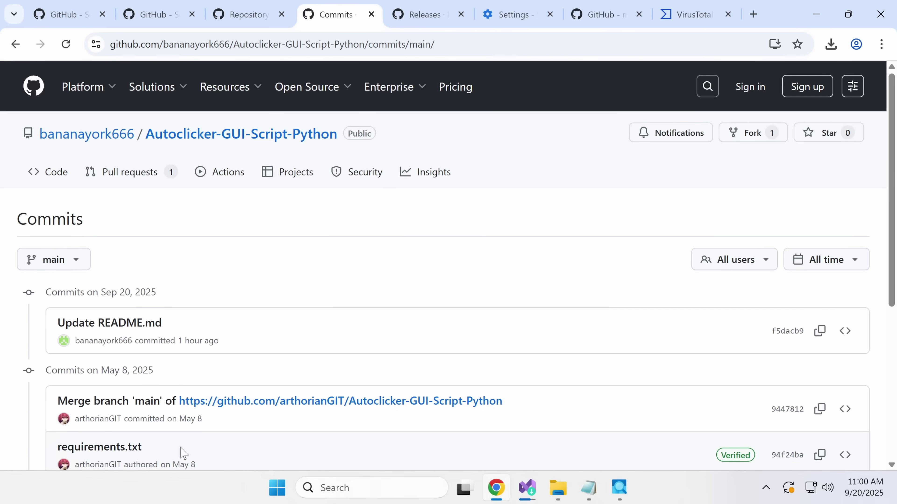
mouse_move(91, 426)
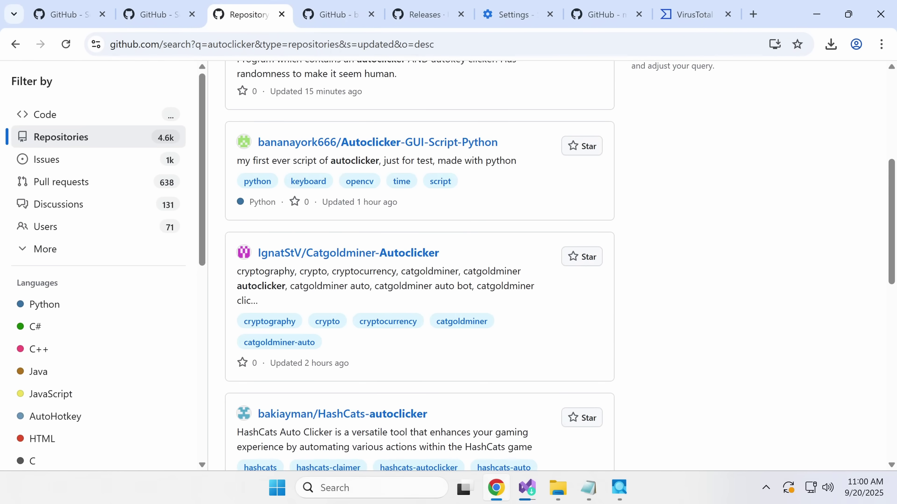
Look through the first page of autoclicker search results and open a codemaking404 AutoClicker repository in a new tab
scroll(375, 282, down, 3)
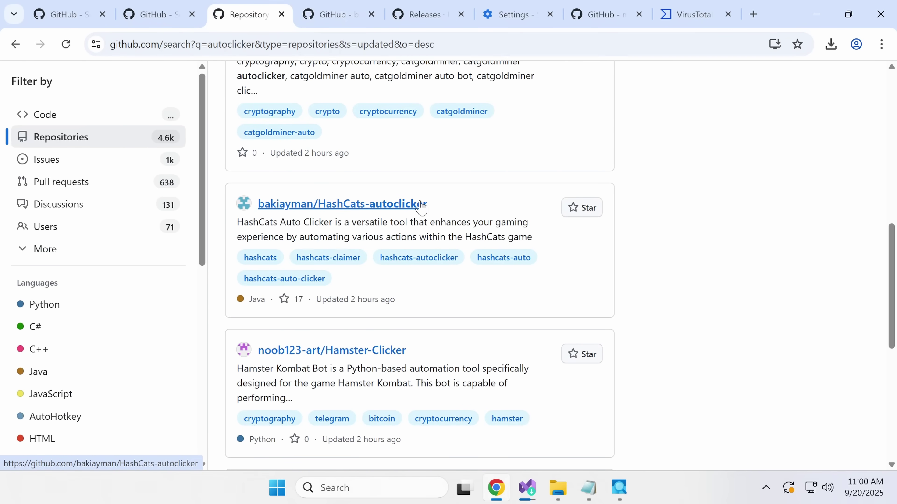
scroll(297, 198, down, 4)
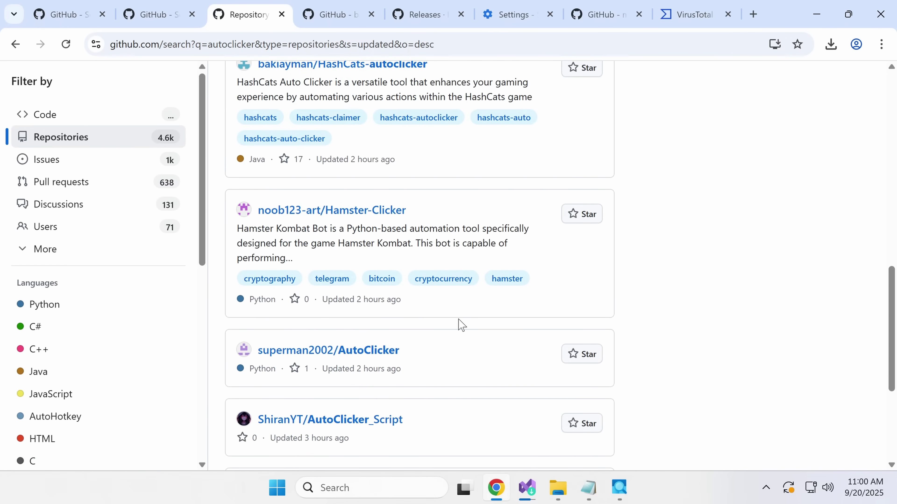
scroll(459, 325, down, 4)
scroll(369, 298, up, 2)
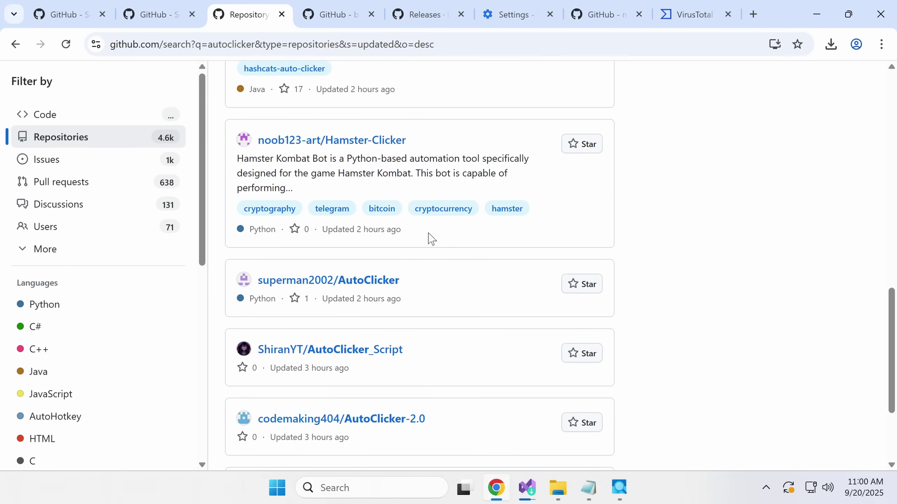
scroll(390, 298, down, 4)
middle_click(367, 265)
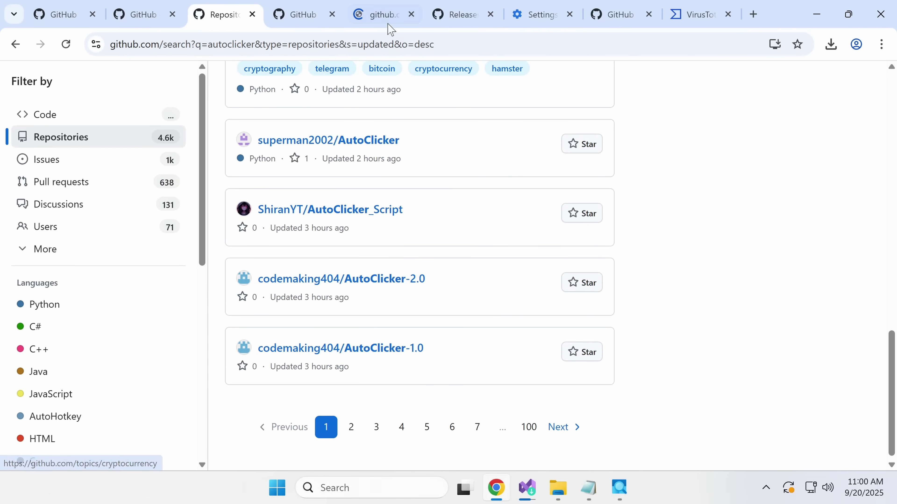
Look through pages 2 and 3 of the autoclicker repository search results for suspicious repositories
click(351, 427)
scroll(328, 164, down, 2)
scroll(327, 165, down, 8)
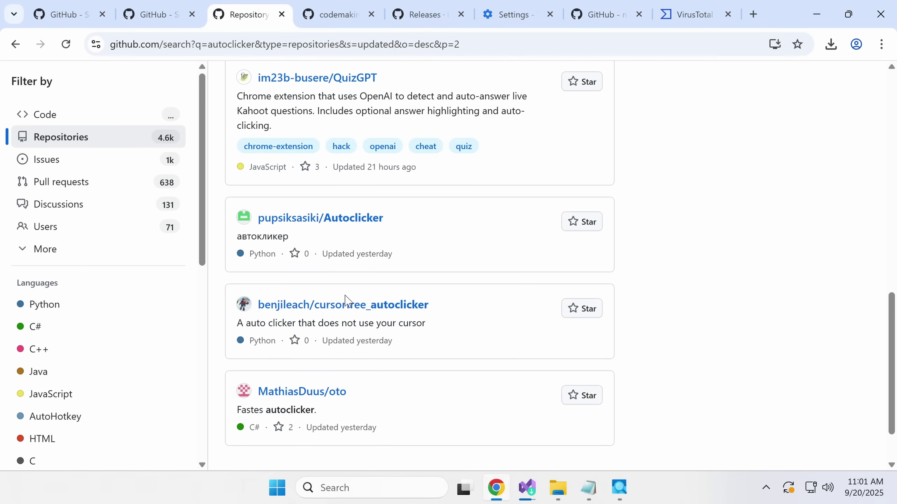
scroll(374, 419, down, 2)
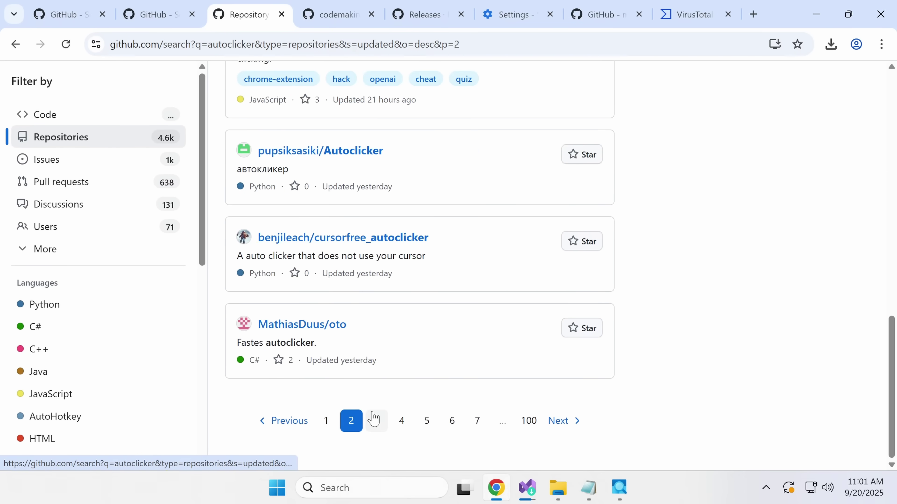
click(376, 425)
scroll(349, 189, down, 2)
scroll(349, 189, down, 10)
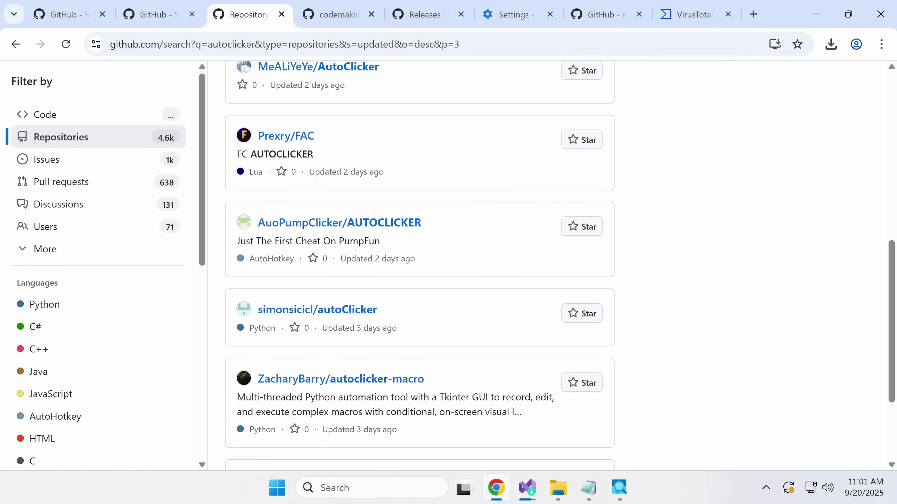
scroll(327, 358, down, 3)
scroll(328, 357, up, 1)
scroll(353, 310, down, 2)
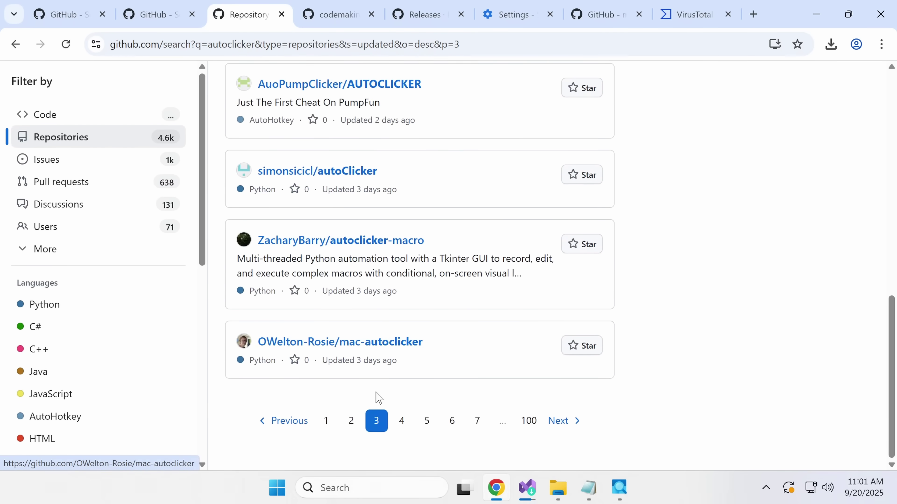
Look through pages 4 and 5 of the autoclicker repository search results for suspicious repositories
click(402, 421)
scroll(326, 194, down, 6)
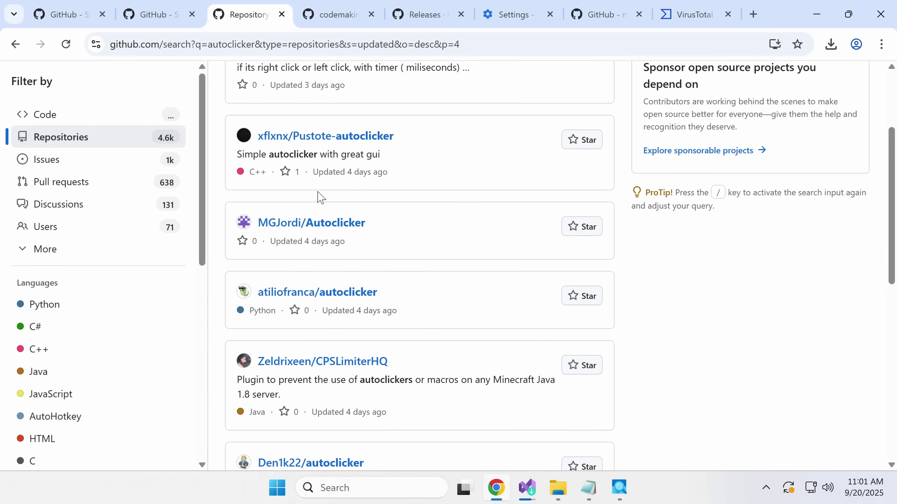
scroll(315, 312, down, 7)
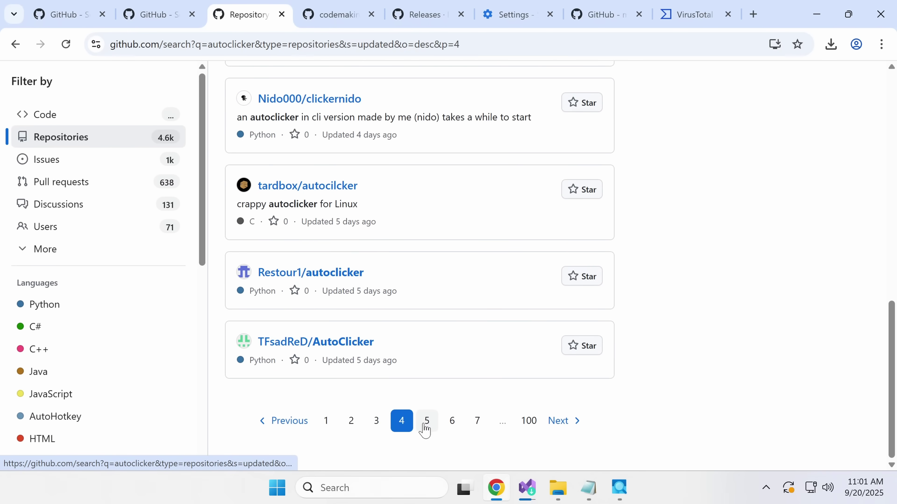
click(425, 422)
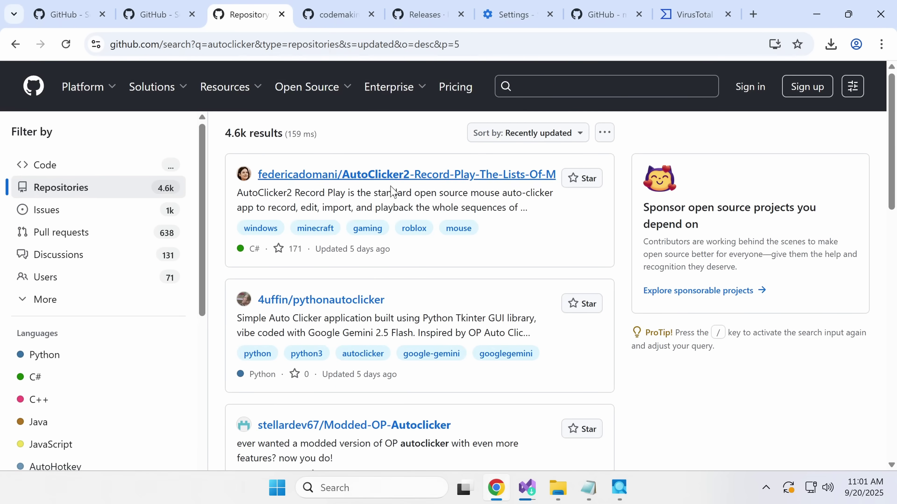
scroll(310, 240, down, 12)
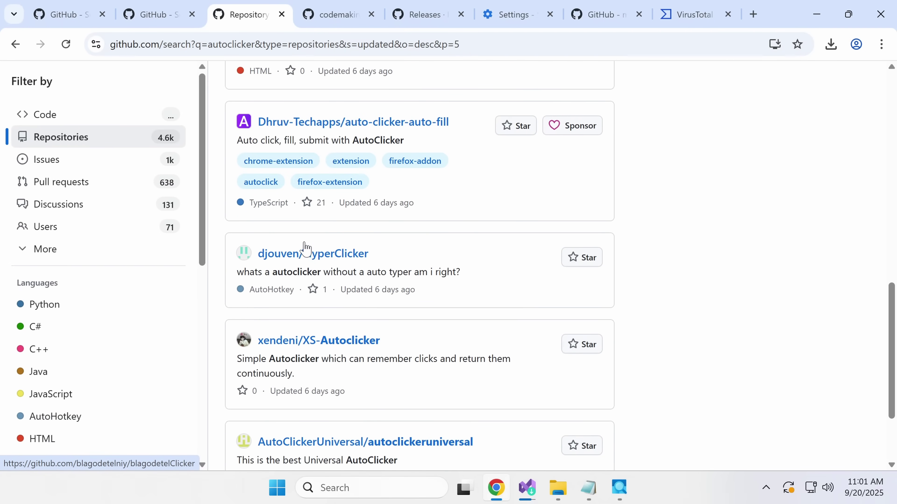
scroll(305, 249, down, 3)
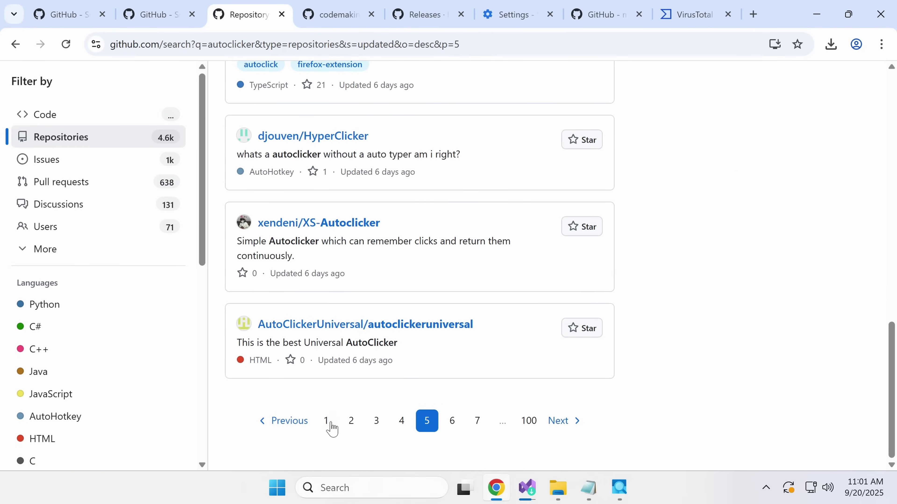
Return to the first page of search results, open the XKucoin-Bot-Script repository, and read its README overview and features
click(330, 427)
click(435, 173)
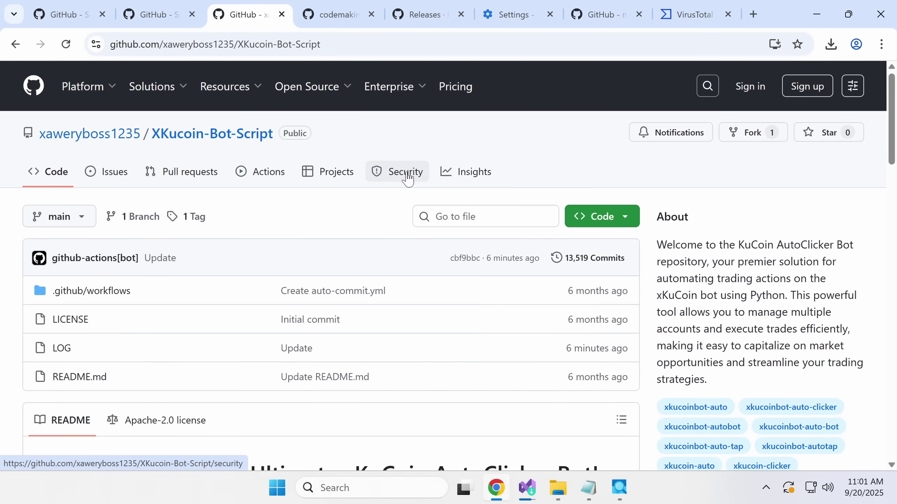
scroll(182, 288, down, 6)
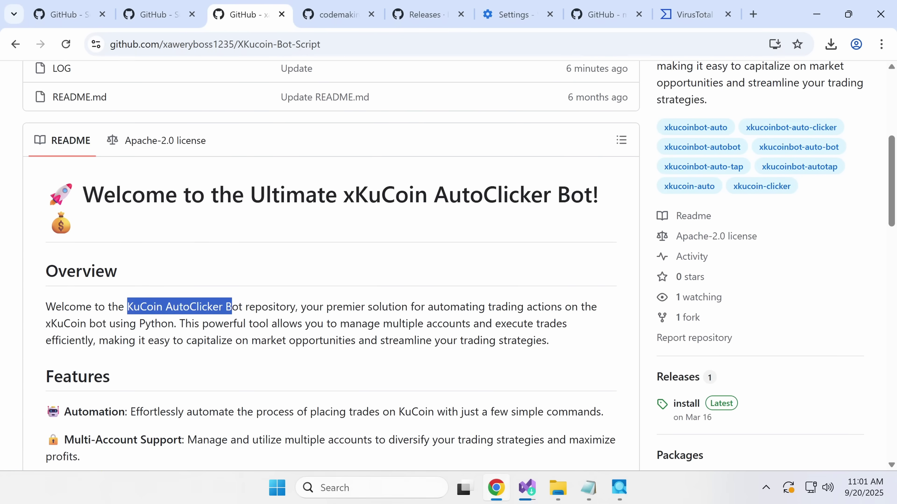
drag(242, 307, 98, 340)
click(98, 340)
scroll(121, 326, down, 3)
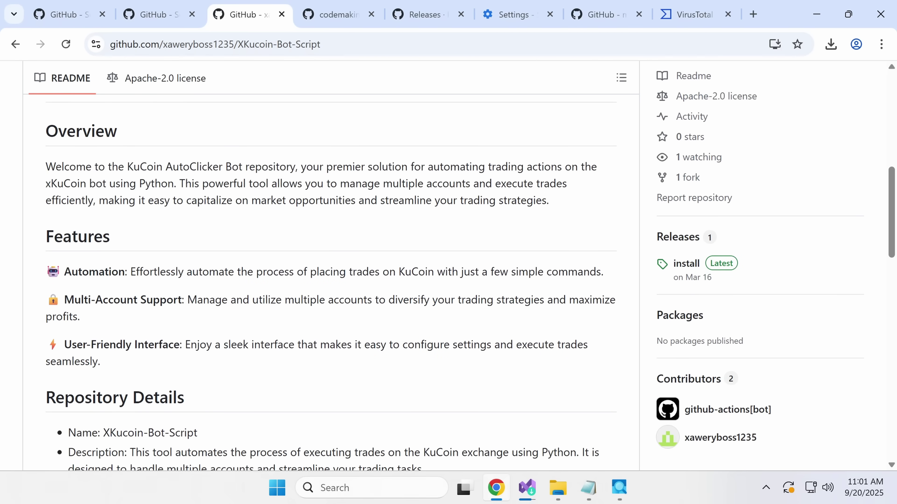
Review the rest of the XKucoin-Bot-Script README, then download the KuCoin AutoClicker Bot through its download link and open the browser's downloads list
scroll(57, 286, down, 6)
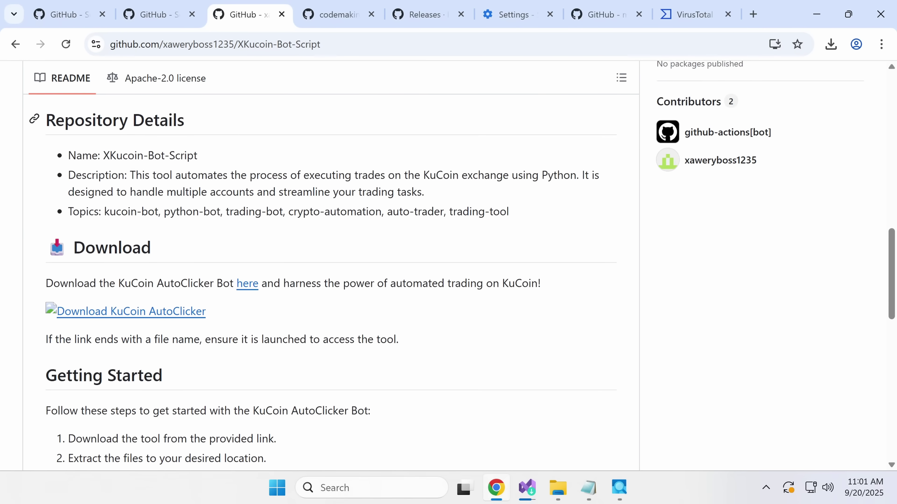
scroll(327, 284, down, 12)
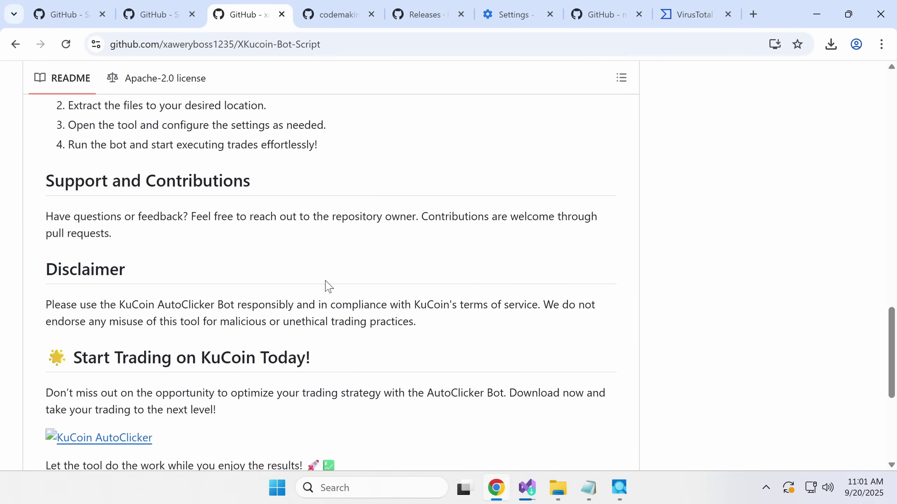
scroll(256, 311, down, 1)
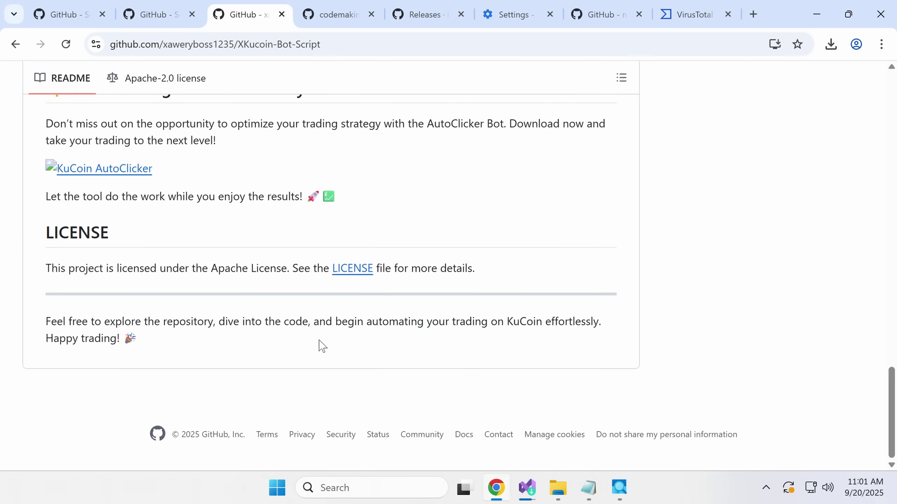
scroll(322, 346, up, 12)
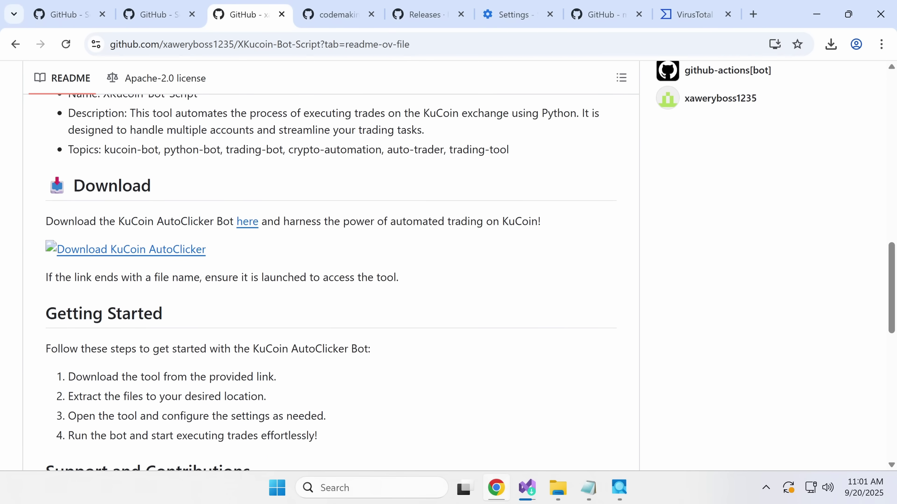
click(248, 225)
click(831, 46)
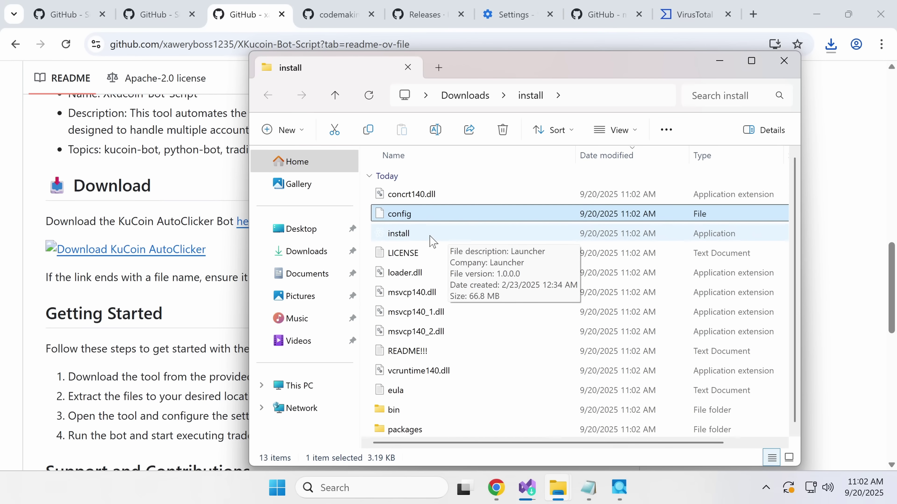
Launch the install application from the extracted install folder and expand the SmartScreen prompt to reveal the option to run it
double_click(433, 235)
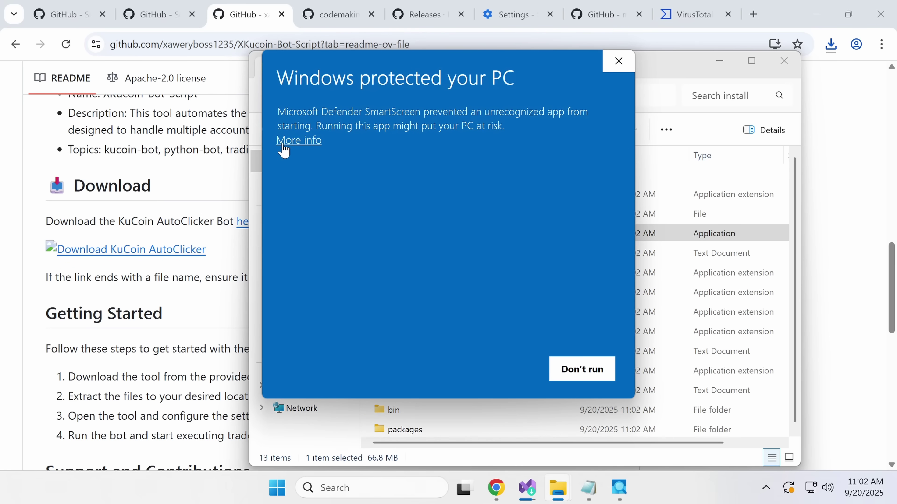
click(298, 141)
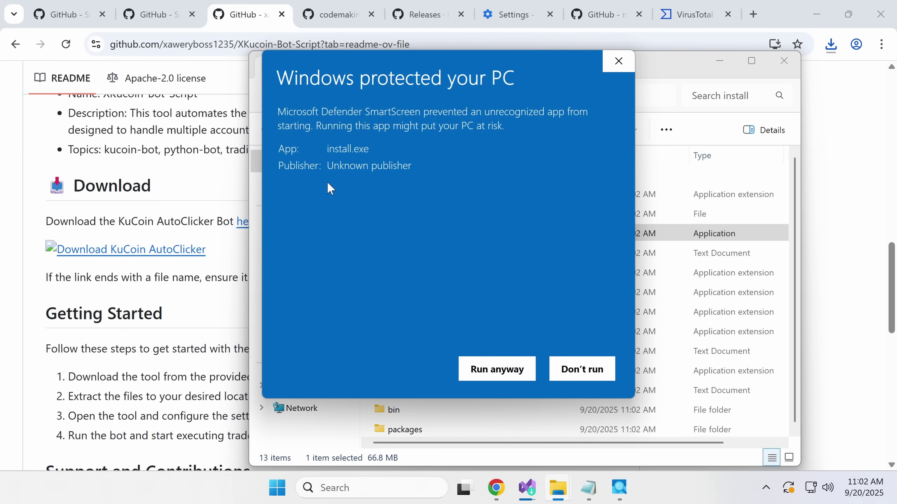
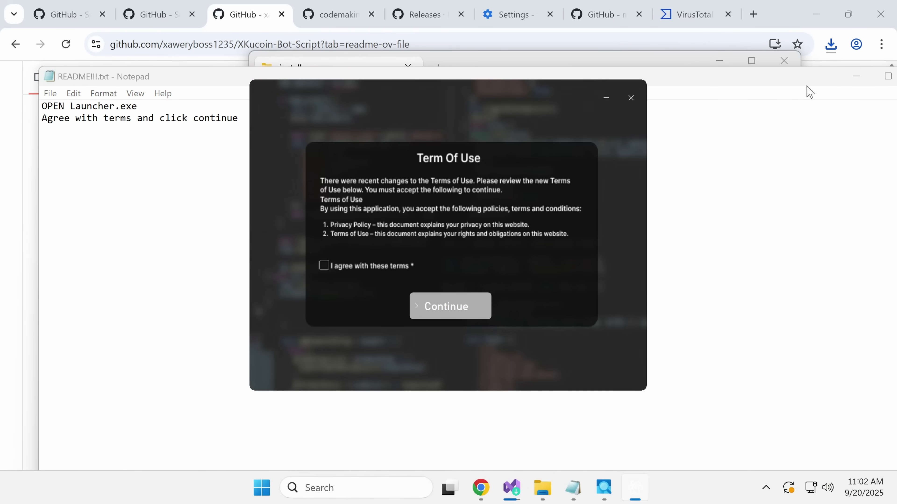
Agree to the installer's terms of use and continue through the User Account Control prompt, then minimize README!!!.txt
click(324, 266)
click(459, 309)
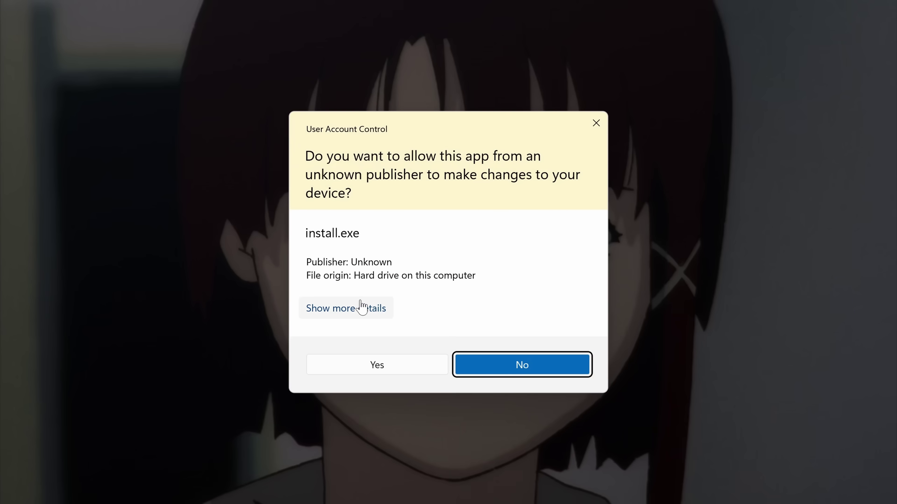
click(357, 309)
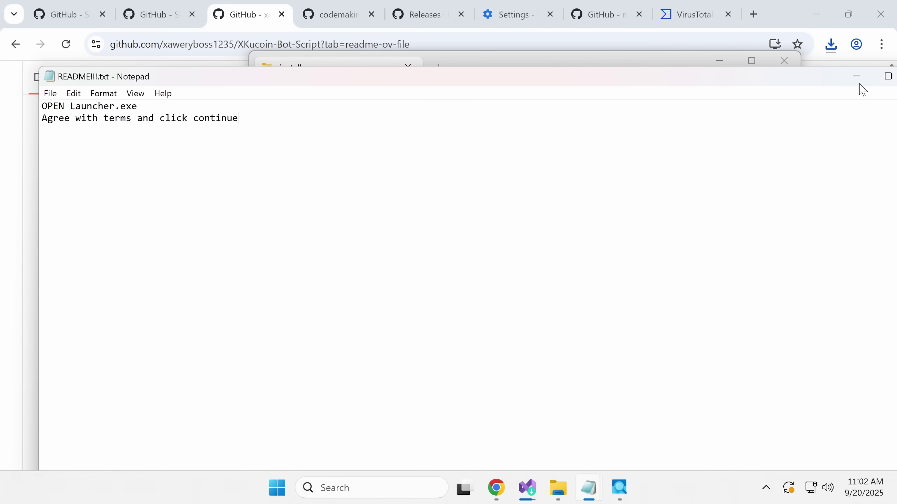
click(855, 79)
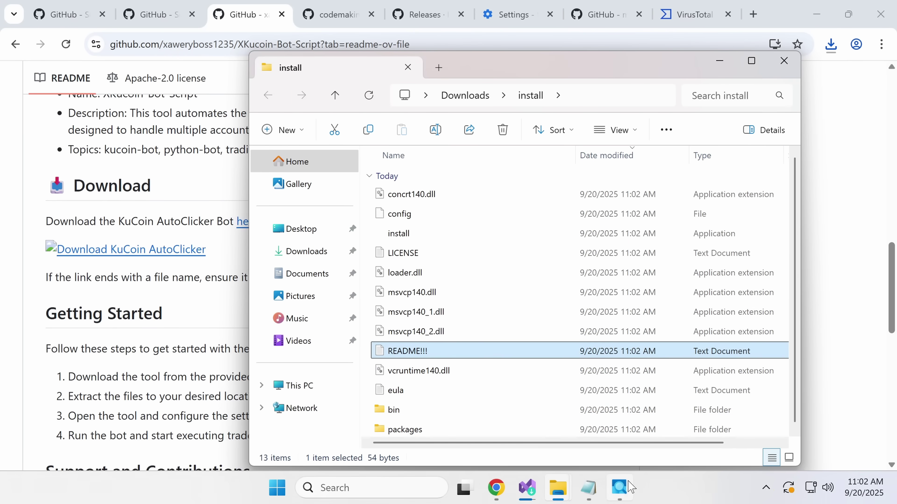
Examine the process tree in Process Explorer for anything started by the installer
click(620, 488)
scroll(390, 338, down, 5)
scroll(393, 342, down, 20)
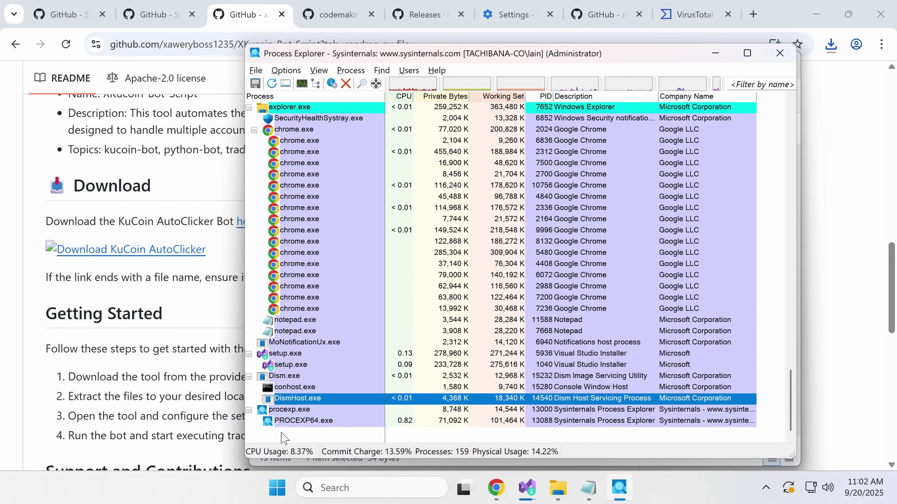
scroll(288, 377, up, 15)
Launch Process Monitor to capture events, and run the install application again, agreeing to its terms and continuing
key(super)
text(procm)
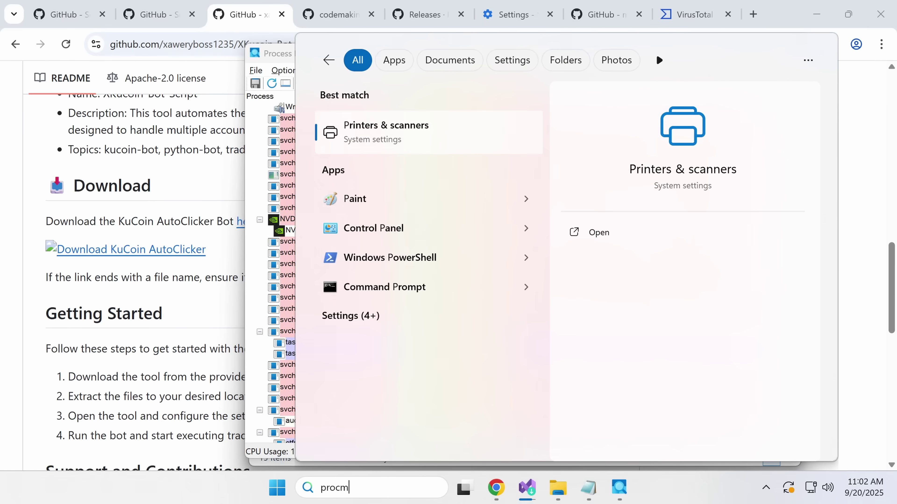
key(Return)
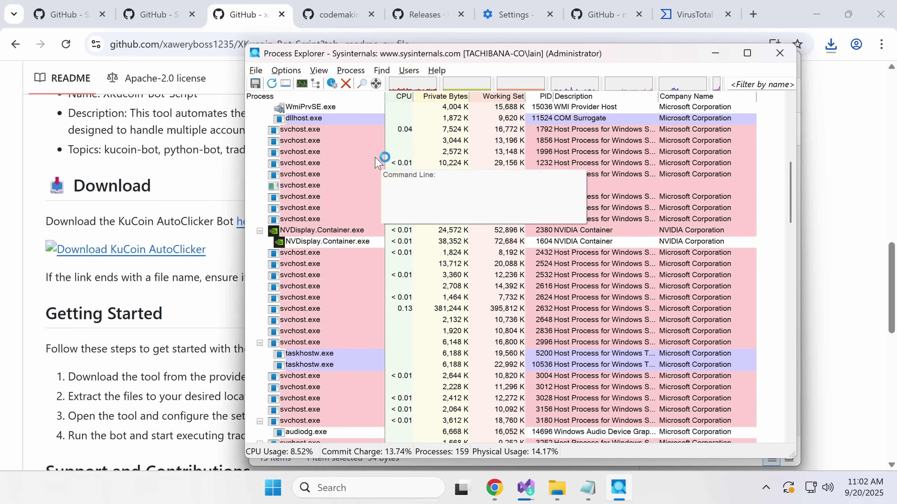
click(521, 325)
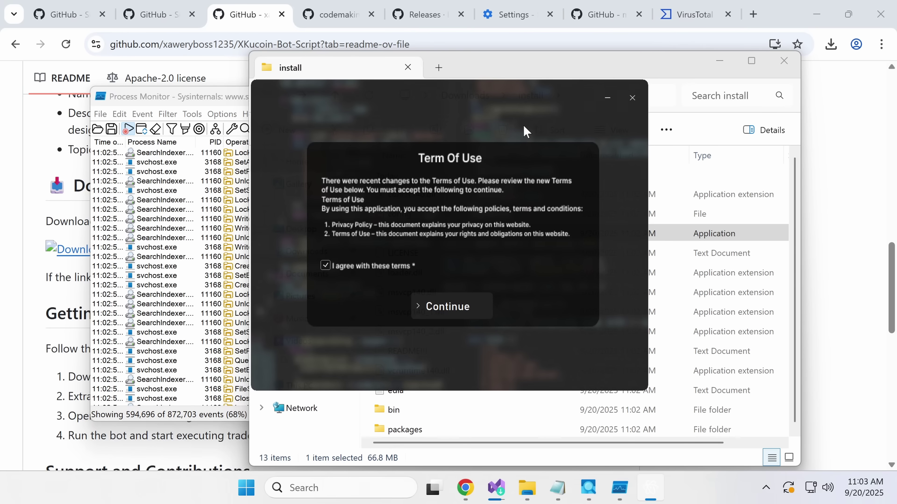
drag(524, 126, 525, 205)
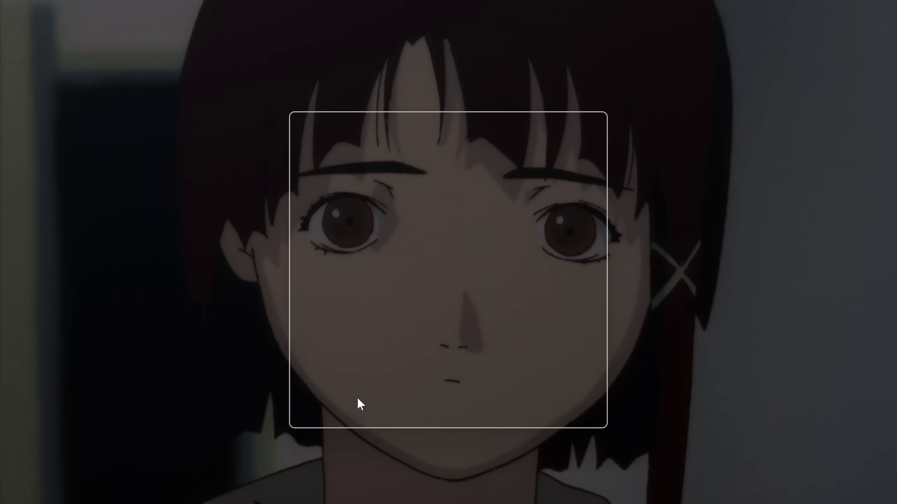
click(359, 401)
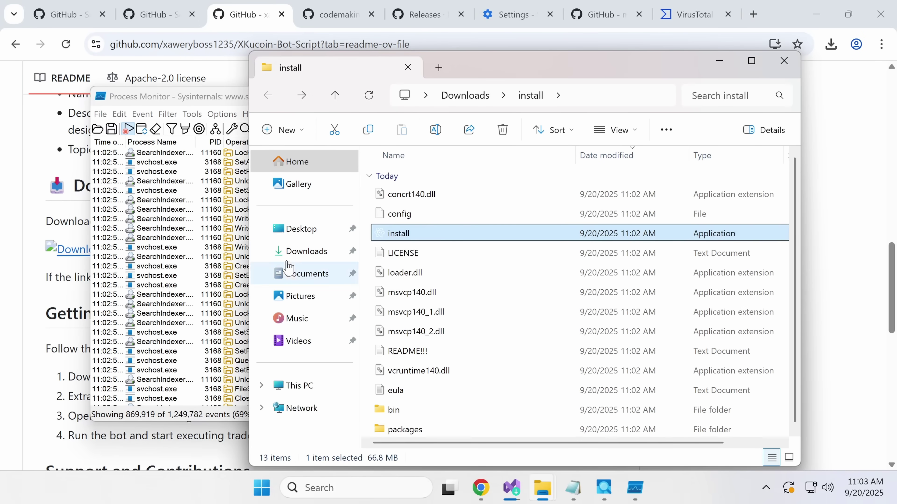
Filter the Process Monitor events to include only the process name install, and look through the matching entries
click(168, 114)
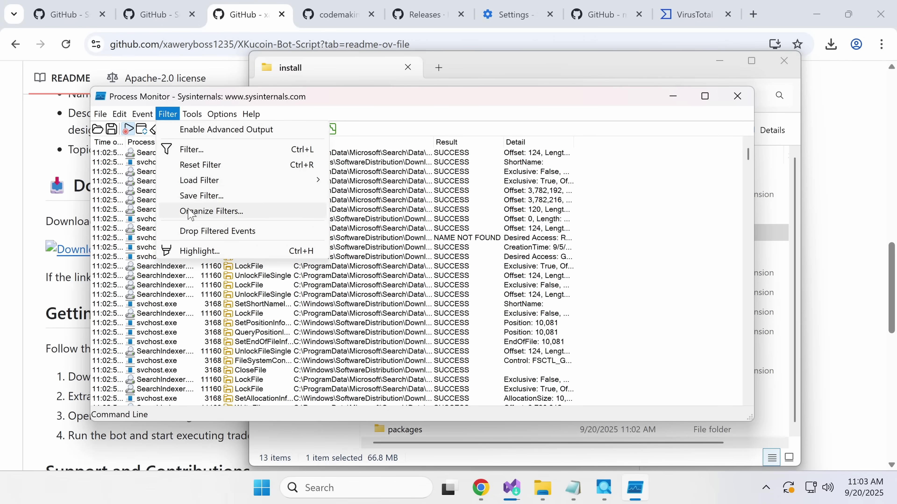
click(217, 154)
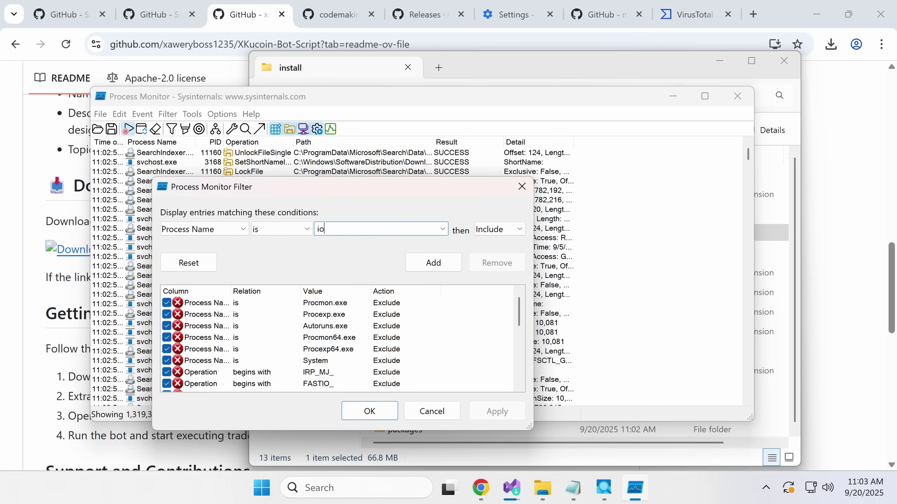
text(install)
key(Return)
scroll(396, 287, down, 10)
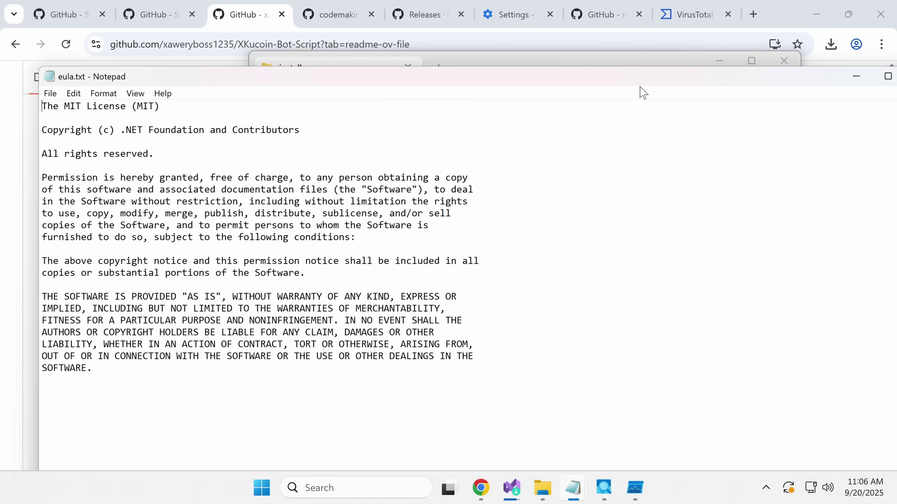
Read the eula and LICENSE text documents from the install folder, closing each one
drag(640, 87, 562, 145)
click(708, 177)
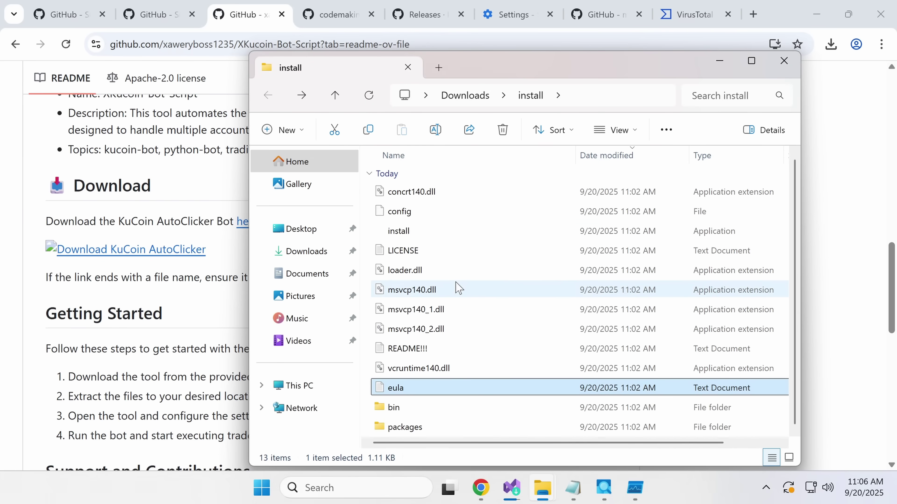
click(469, 255)
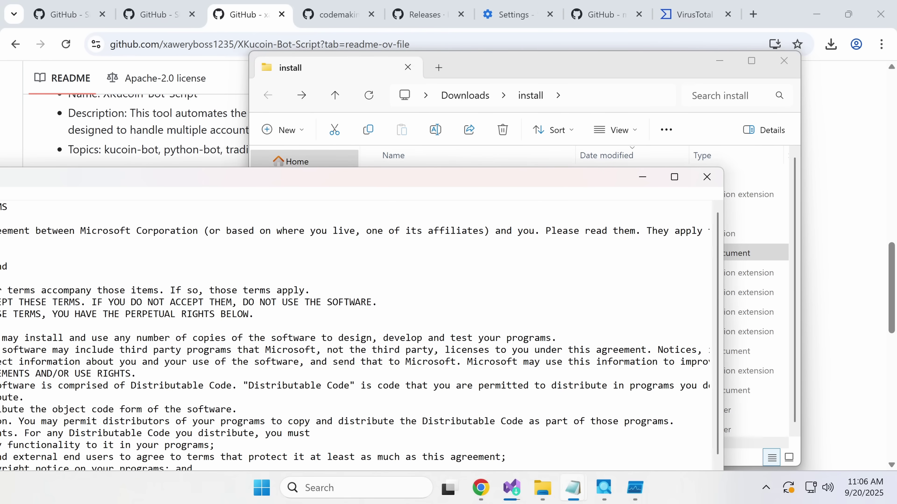
click(717, 178)
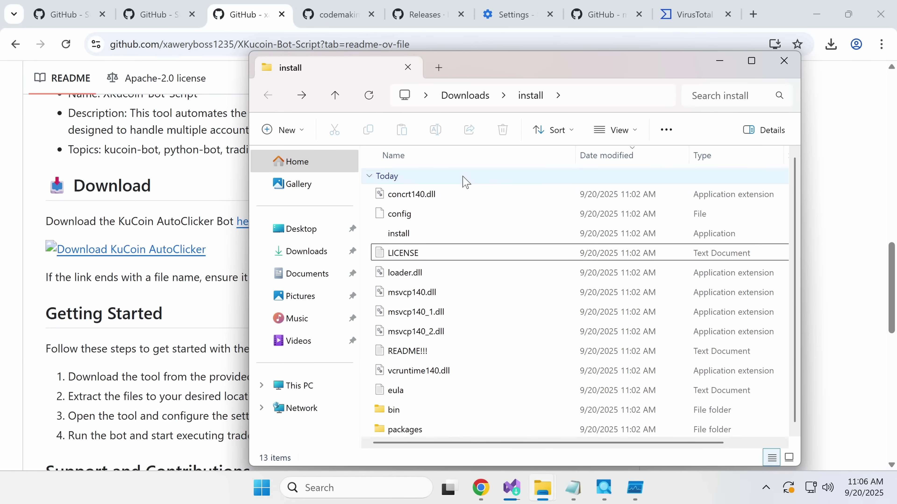
key(alt+Up)
Return to the autoclicker repository search results in the browser and look through them for other suspicious repositories
click(16, 44)
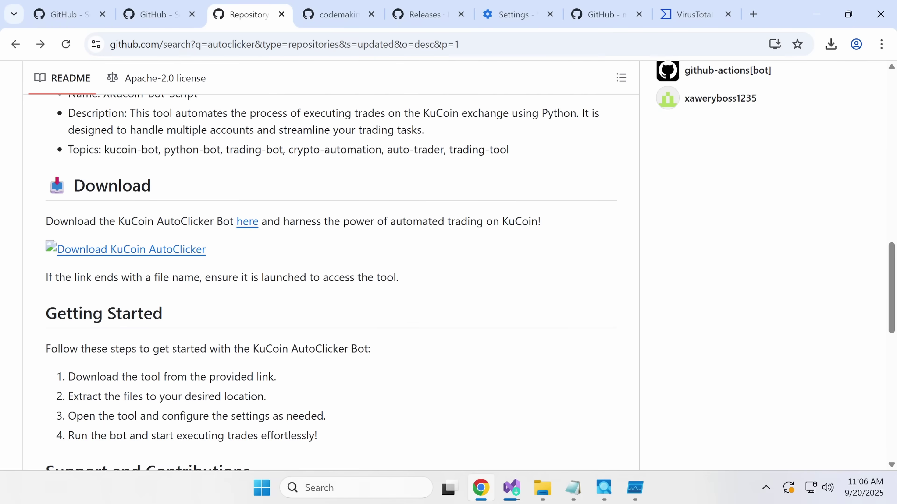
scroll(398, 198, down, 3)
scroll(398, 196, up, 2)
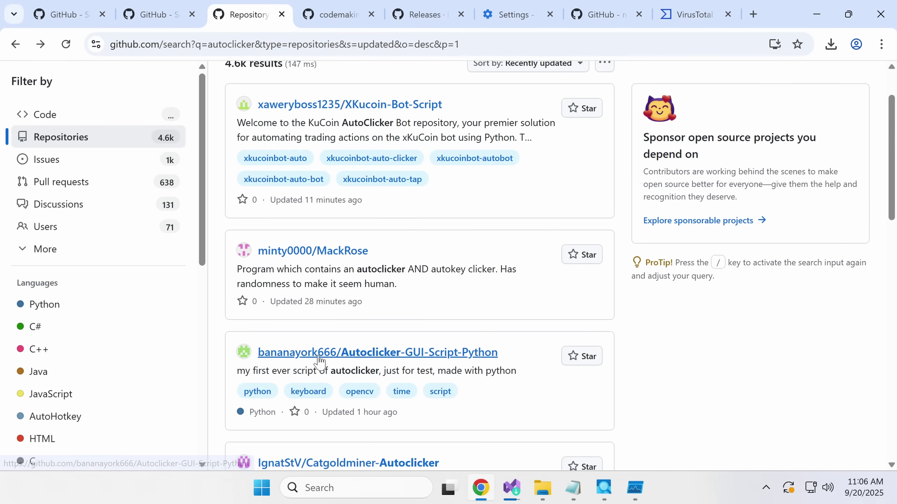
scroll(304, 349, up, 2)
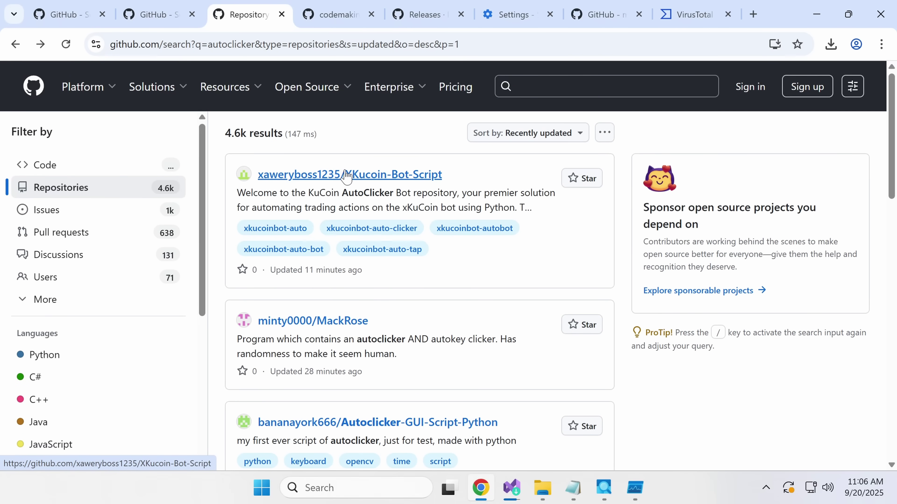
scroll(331, 226, down, 4)
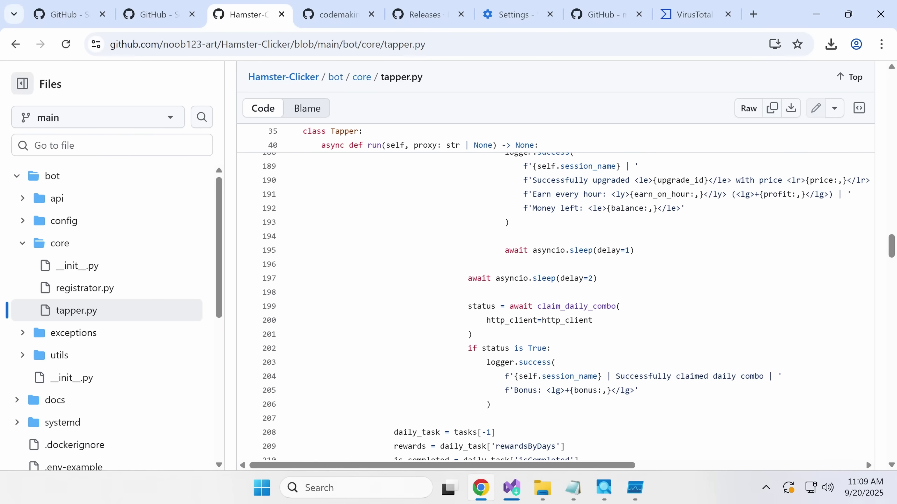
Read through the code of bot/core/tapper.py in the Hamster-Clicker repository for suspicious behavior
scroll(866, 459, down, 1)
scroll(554, 307, down, 12)
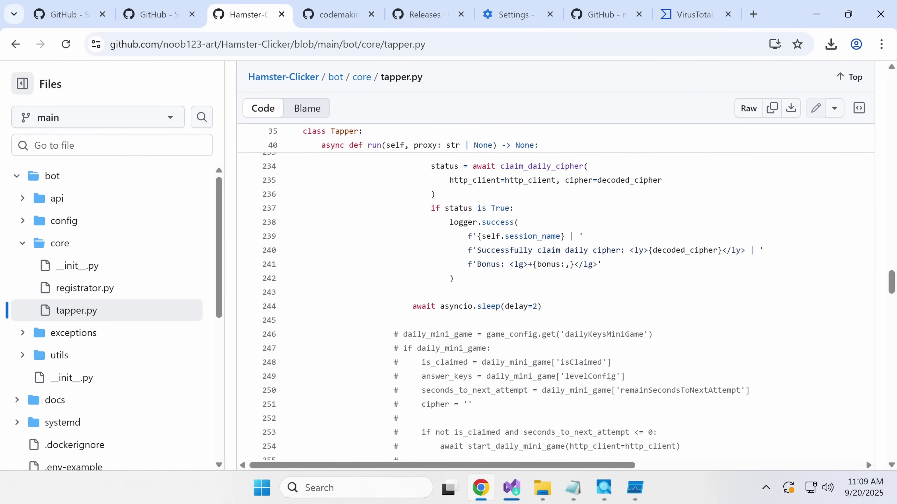
scroll(866, 460, down, 6)
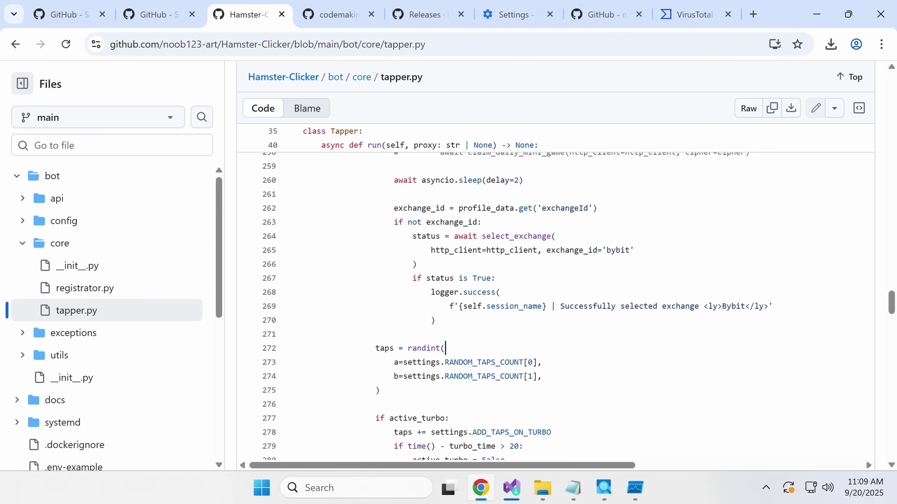
scroll(866, 460, down, 15)
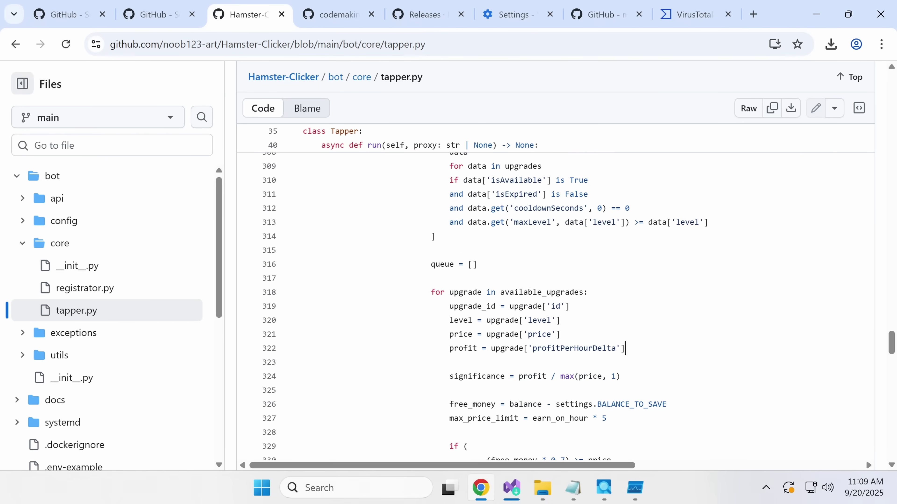
scroll(866, 460, down, 6)
Search the tapper.py page for "ip log" and look through the code for IP logging
key(ctrl+f)
text(ip log)
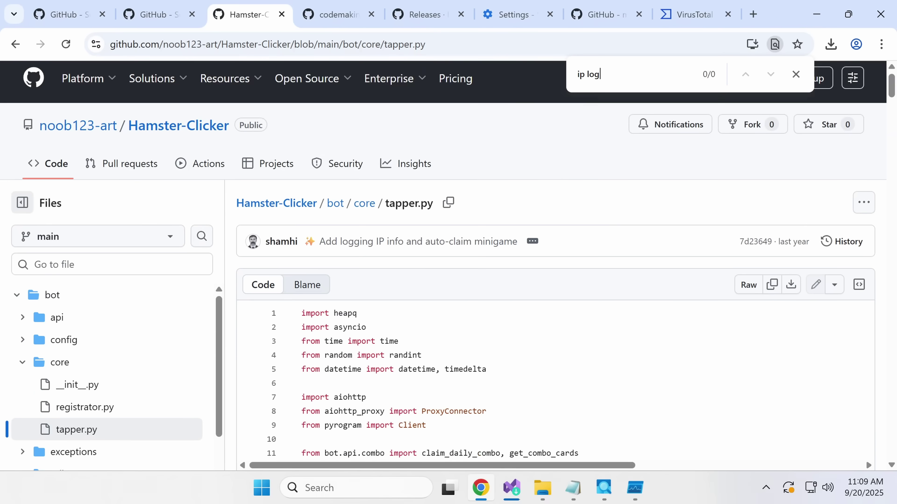
scroll(866, 460, down, 20)
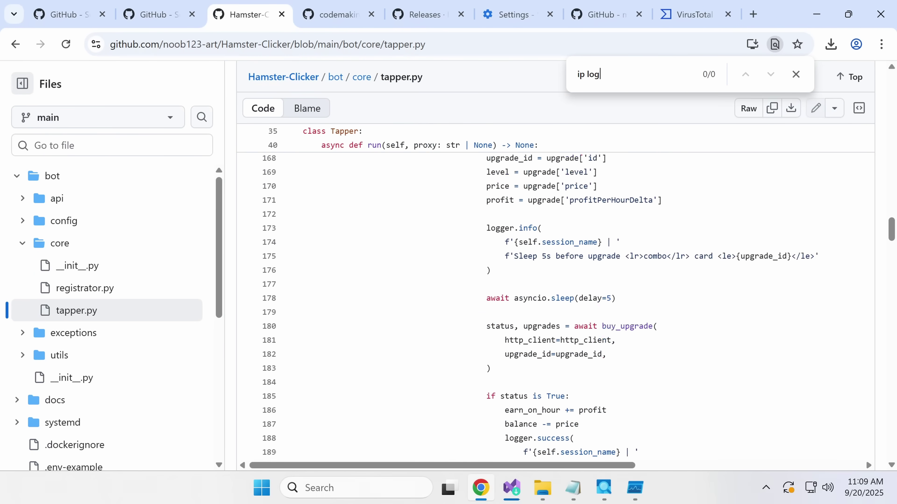
scroll(866, 460, down, 20)
scroll(512, 115, up, 20)
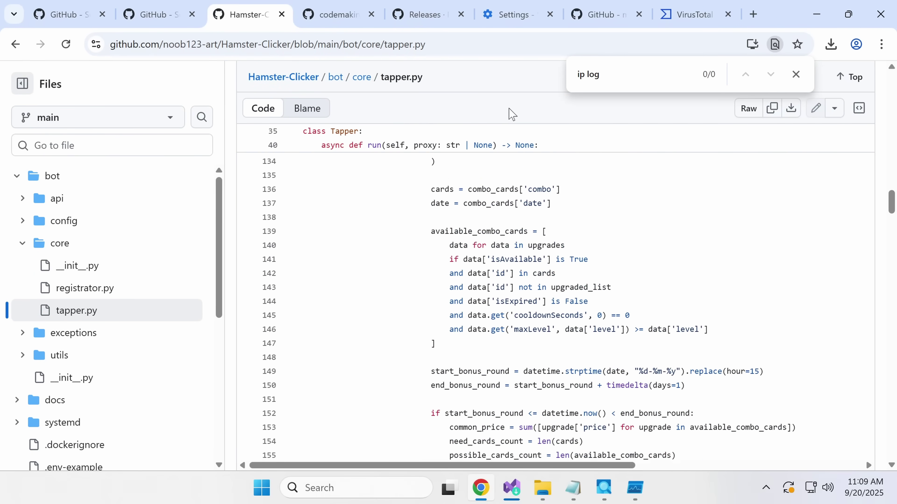
scroll(512, 114, up, 20)
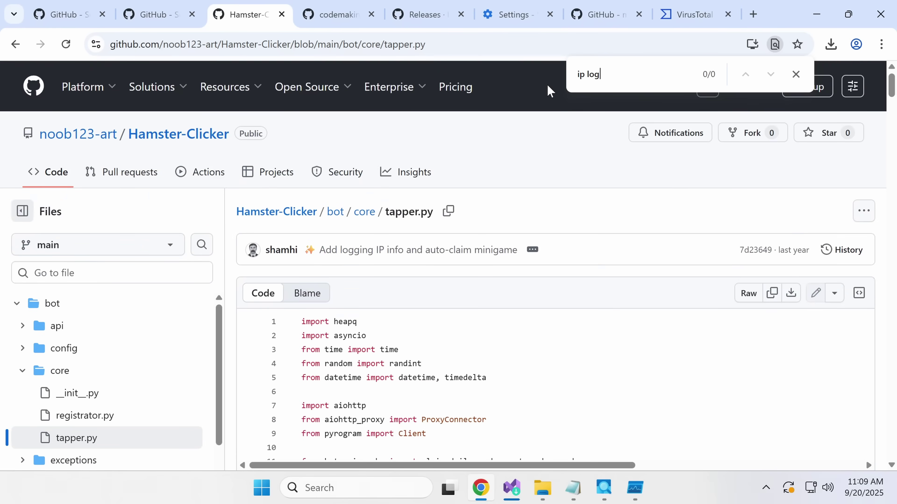
scroll(387, 238, down, 2)
Open the commit "Add logging IP info and auto-claim minigame" and review its changes to tapper.py
click(474, 182)
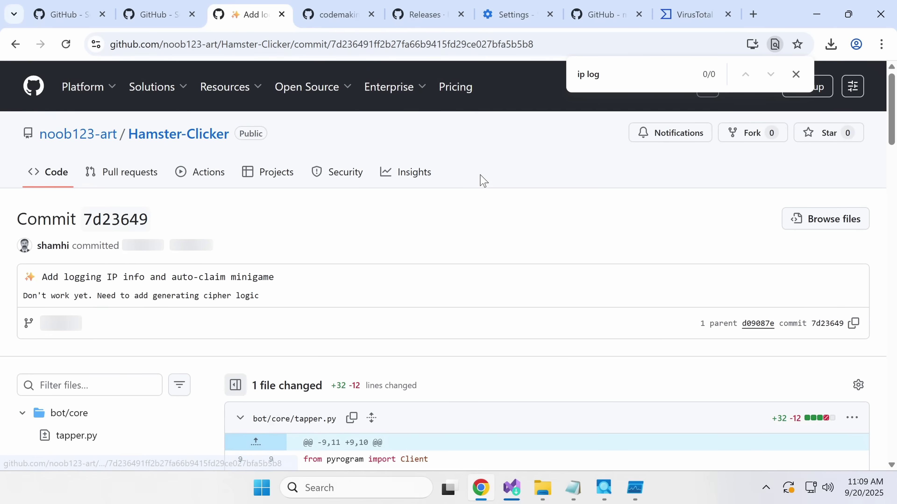
scroll(355, 265, down, 10)
scroll(355, 266, down, 15)
scroll(354, 265, up, 5)
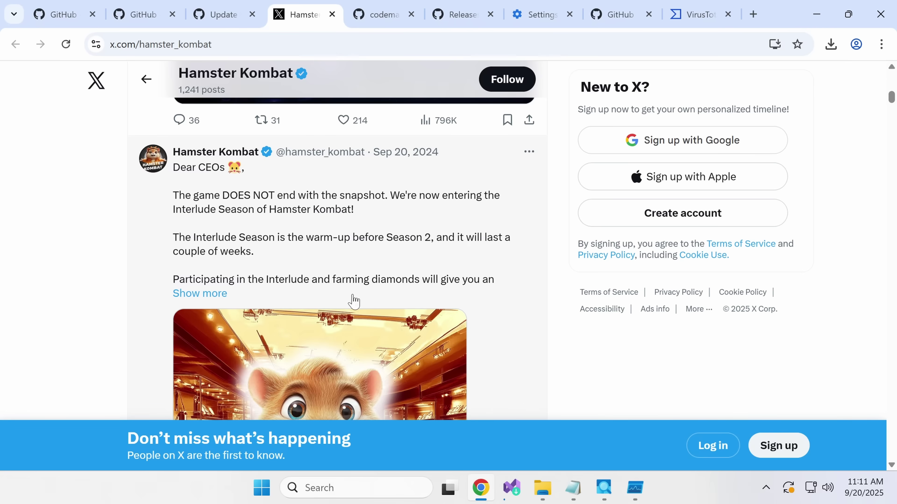
scroll(352, 301, up, 10)
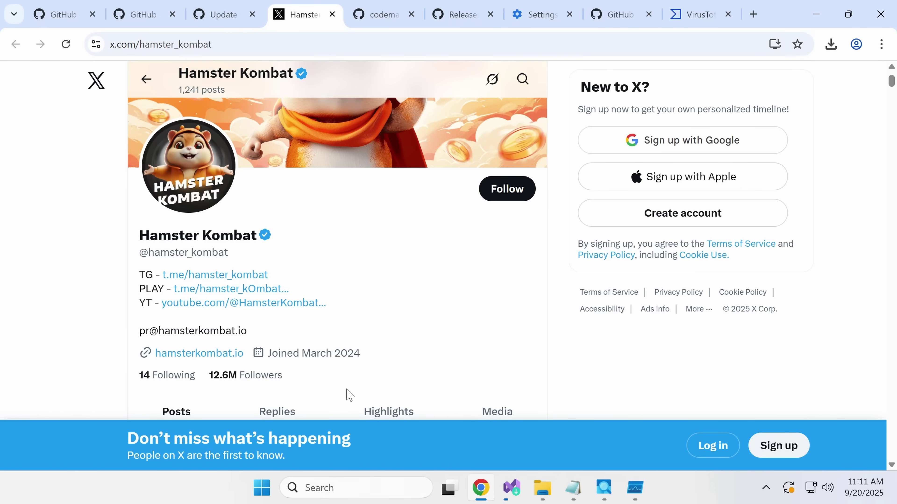
Look through the profile details and posts of the Hamster Kombat account on X
scroll(314, 256, down, 1)
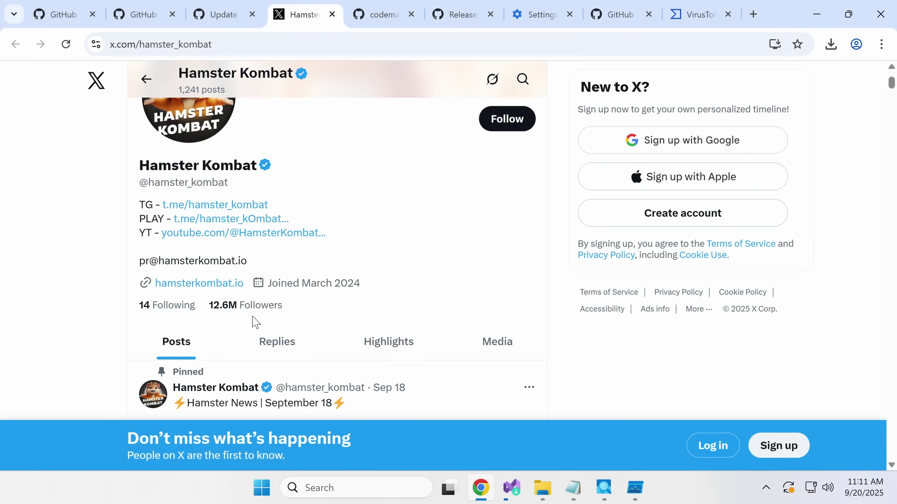
scroll(227, 293, down, 5)
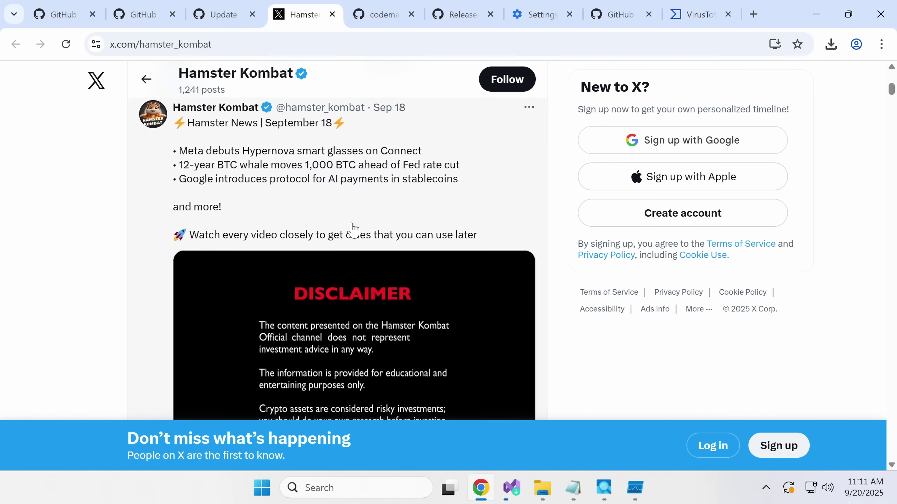
scroll(352, 232, down, 5)
scroll(350, 230, down, 10)
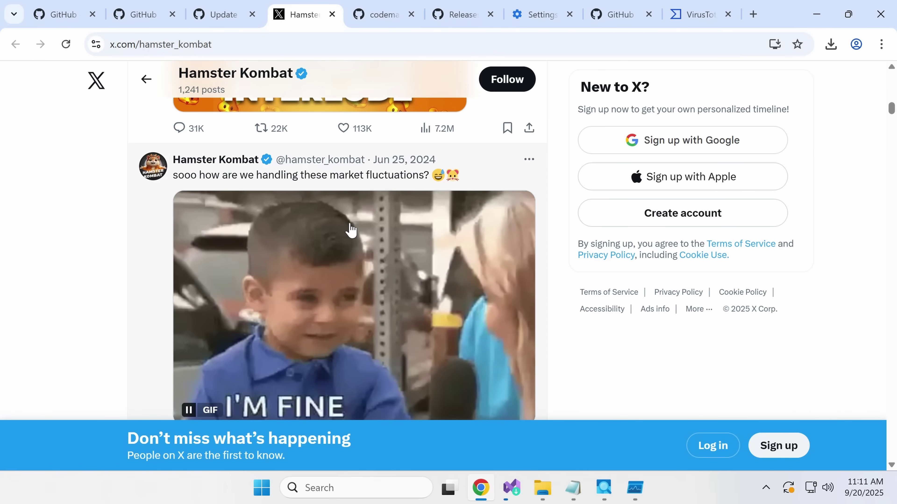
scroll(350, 230, down, 8)
scroll(681, 353, up, 20)
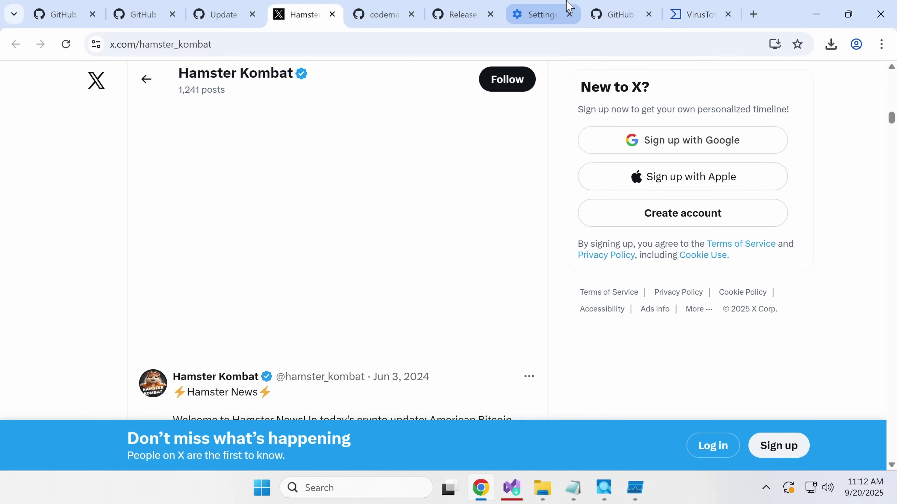
scroll(363, 216, down, 2)
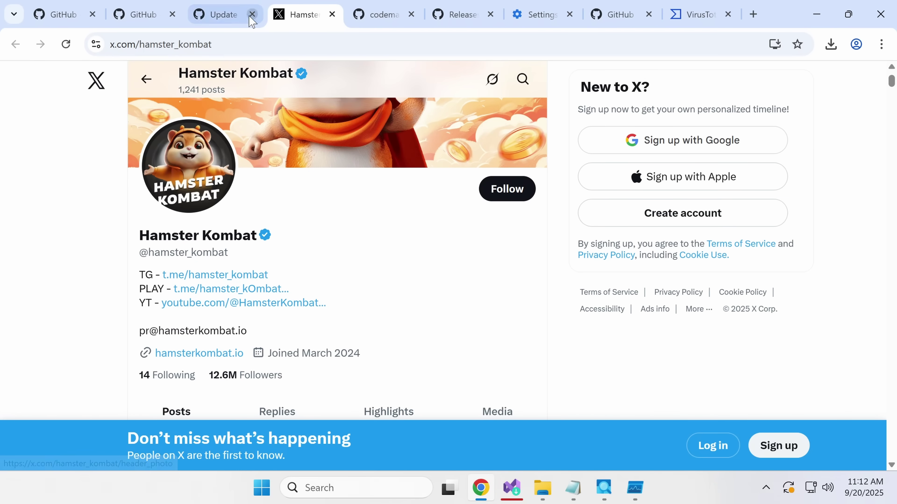
Return to the Catizen bot repository, look over its file list and README, and close the Visual Studio Installer
click(230, 16)
click(63, 14)
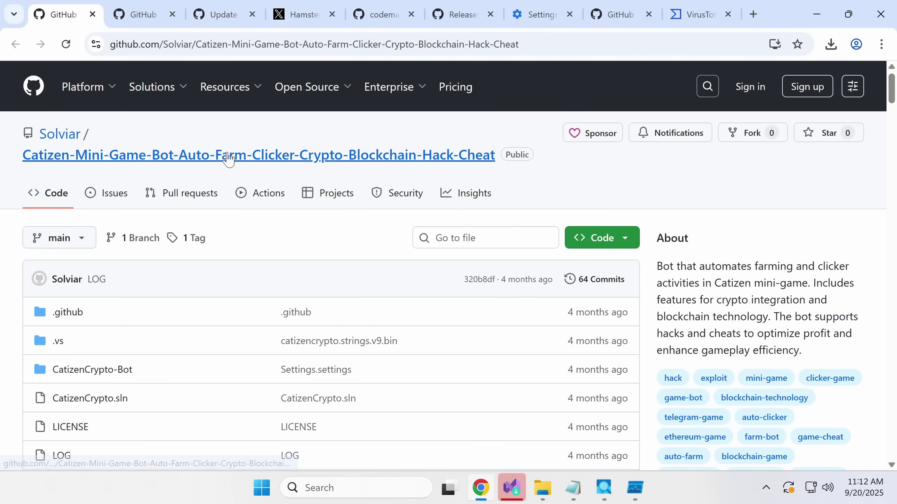
scroll(250, 147, down, 5)
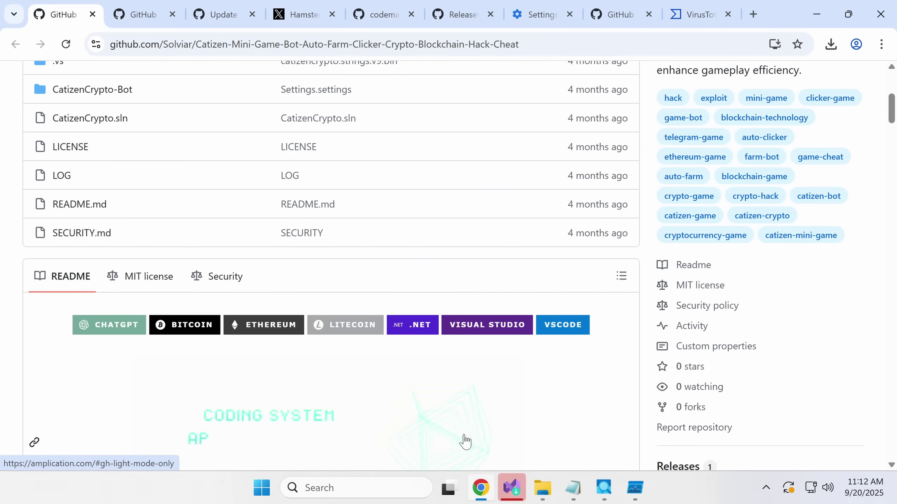
click(500, 479)
key(alt+F4)
Download the Catizen bot repository as a ZIP archive and show the browser's recent downloads
scroll(369, 218, up, 3)
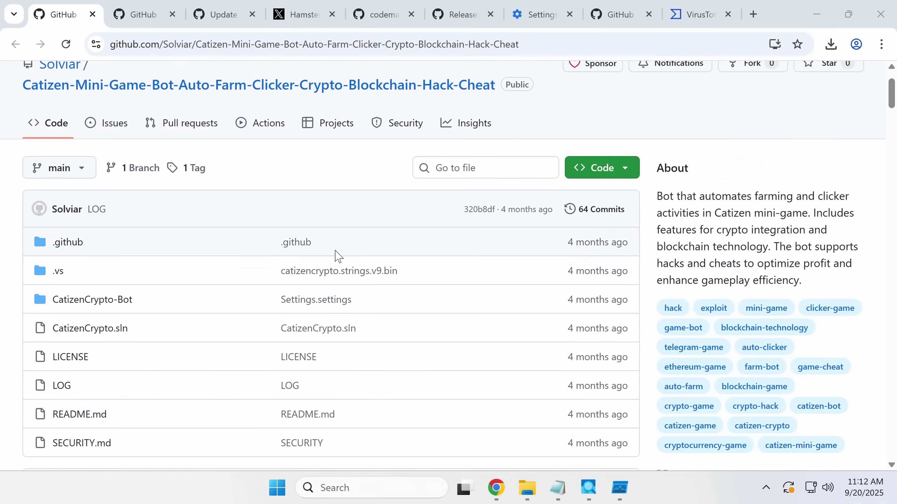
click(607, 169)
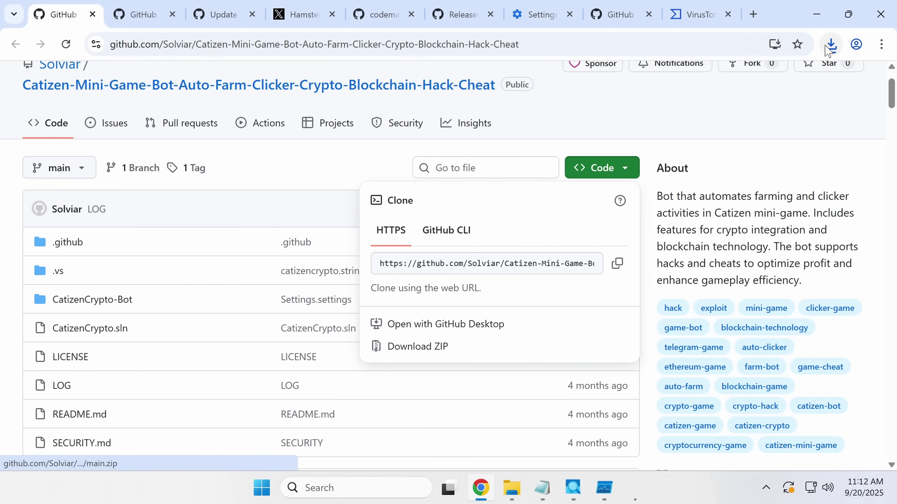
click(830, 49)
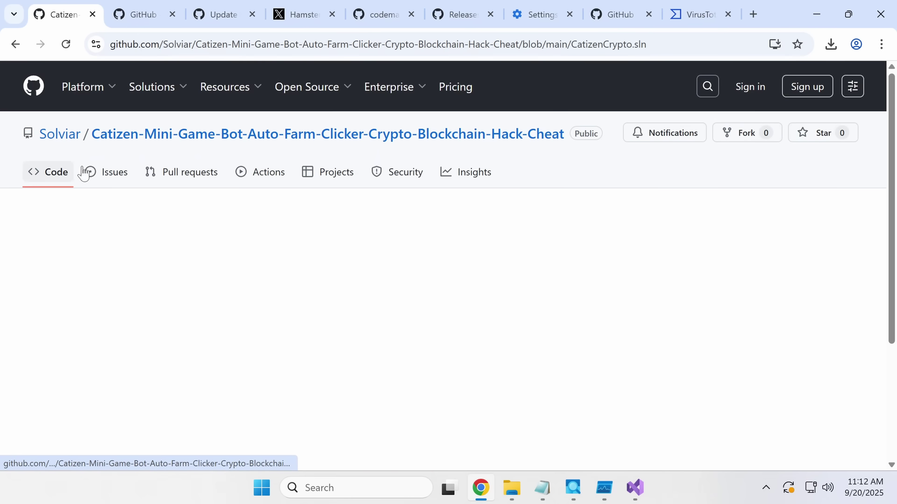
Read through the project definitions in CatizenCrypto.sln and return to the repository's main page
scroll(274, 290, down, 3)
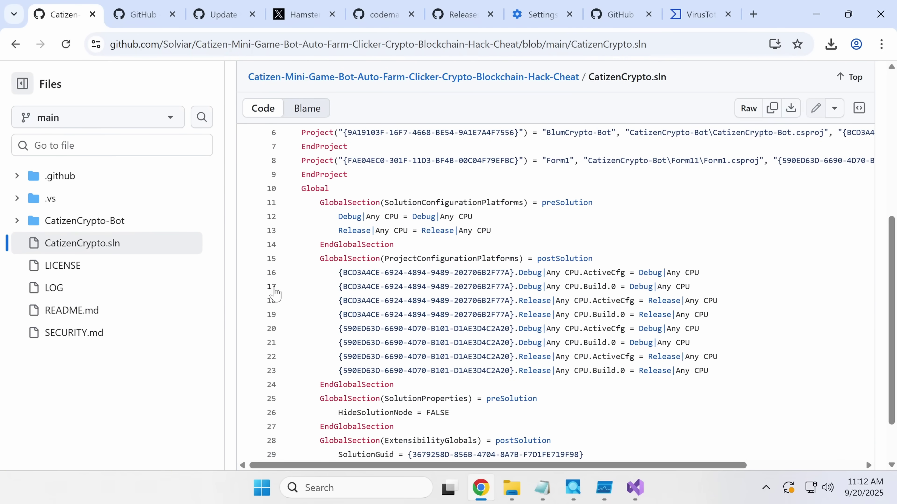
scroll(274, 290, down, 2)
click(274, 289)
key(alt+Left)
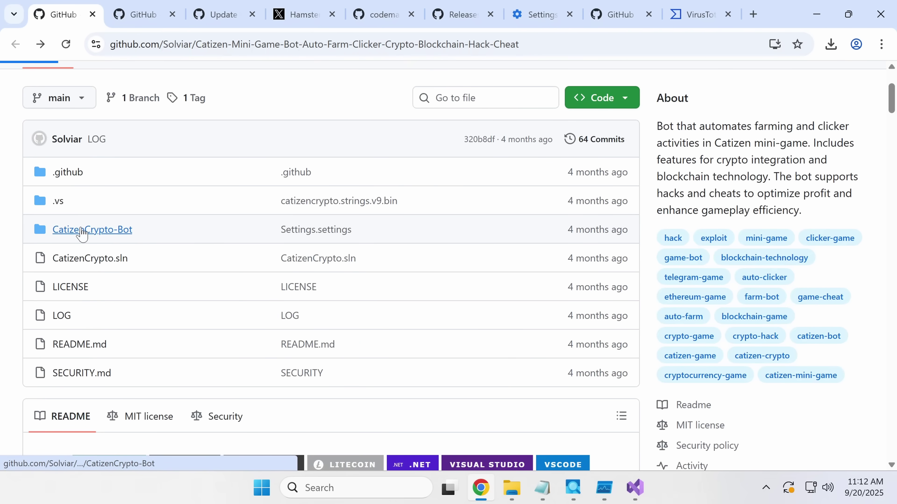
Look through the CatizenCrypto-Bot folder, check its CatizenCrypto-Bot.csproj file and return to the folder listing
click(92, 230)
scroll(319, 406, down, 10)
scroll(282, 246, up, 5)
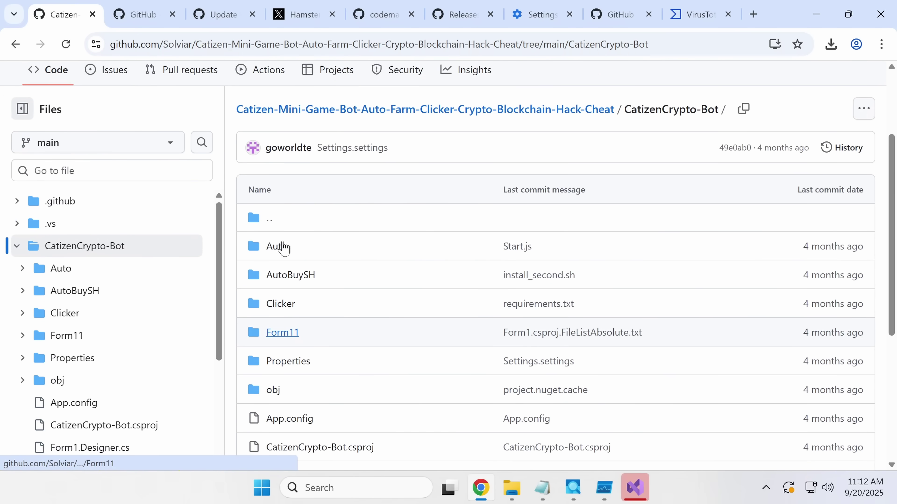
scroll(285, 247, down, 3)
scroll(284, 243, down, 3)
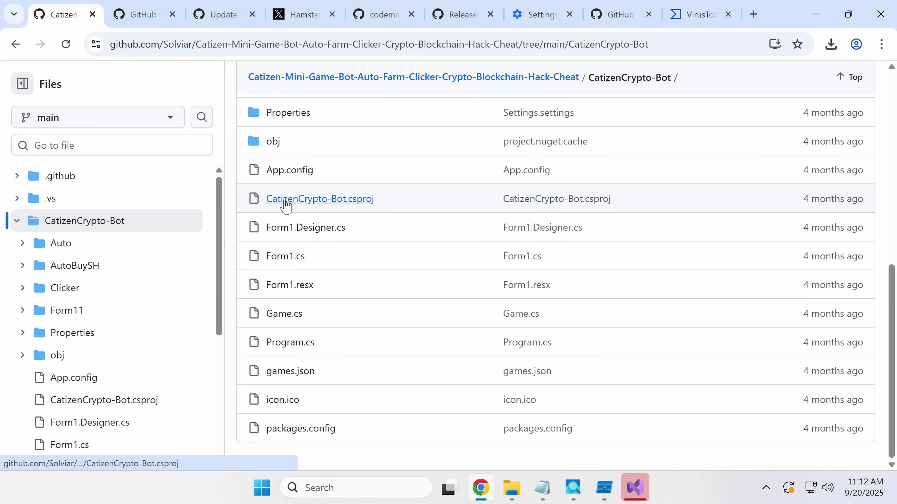
click(286, 199)
key(alt+Left)
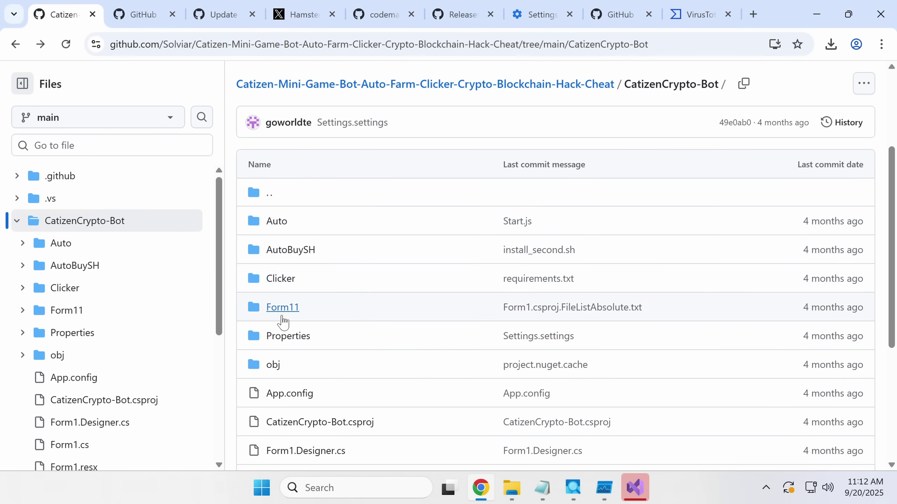
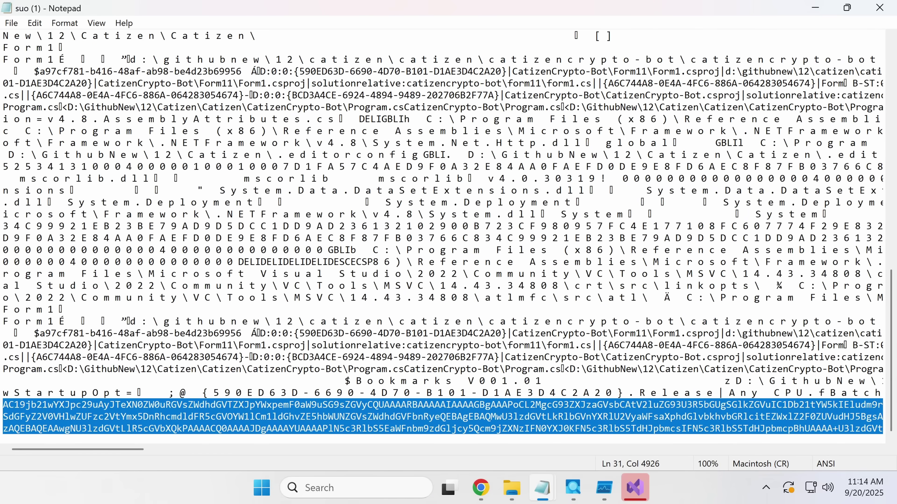
Copy the selected Base64 block at the end of the suo (1) file and switch to Chrome
right_click(28, 424)
click(60, 263)
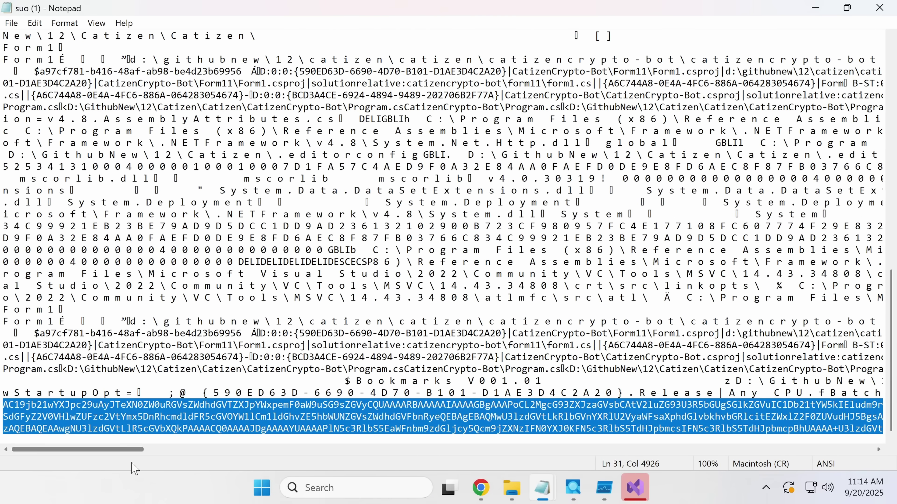
click(481, 488)
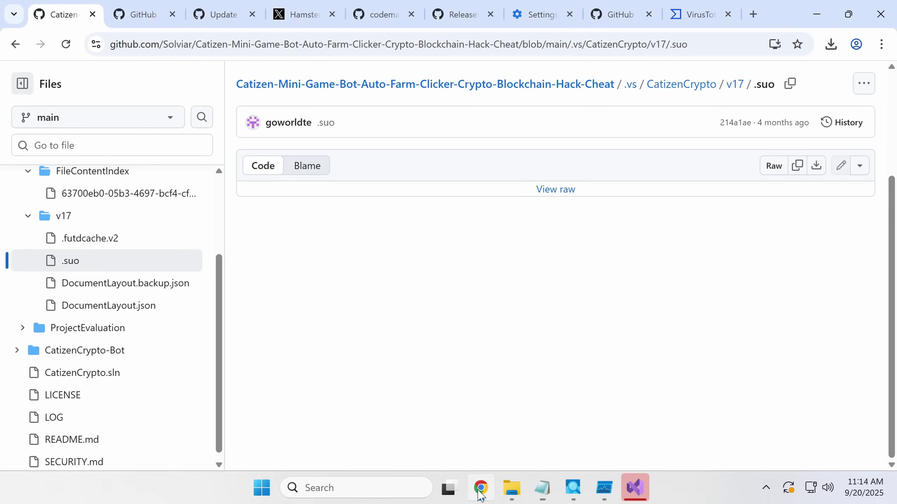
Load base64decode.org in place of the Hamster Kombat page and agree to its privacy notice
click(298, 14)
click(293, 39)
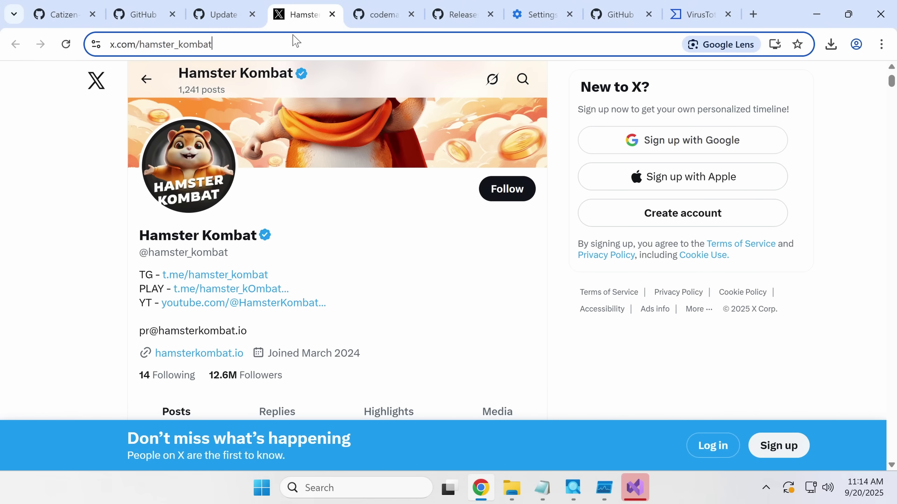
text(nba)
key(ctrl+a)
text(naser)
key(ctrl+a)
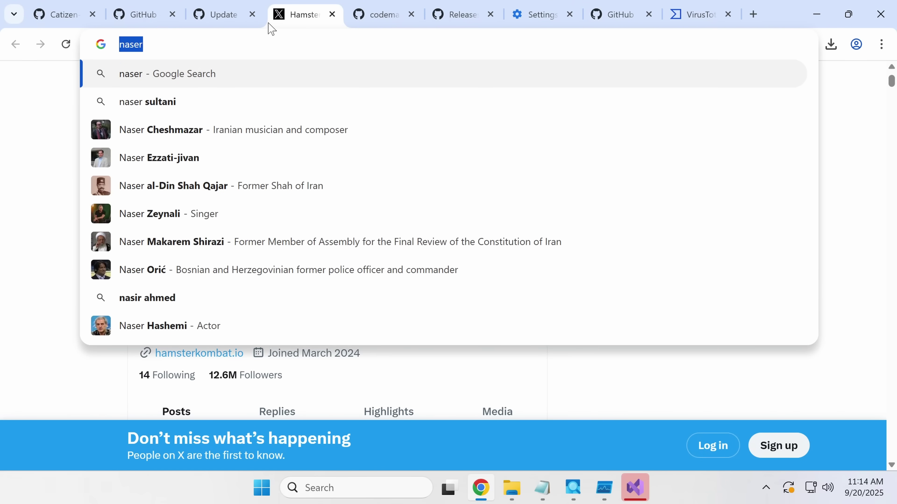
text(base64decode)
key(Return)
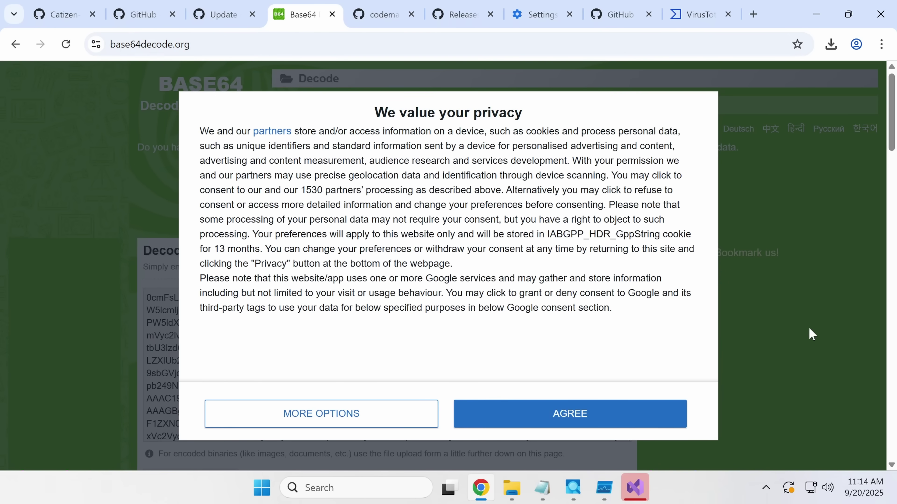
click(544, 419)
click(224, 11)
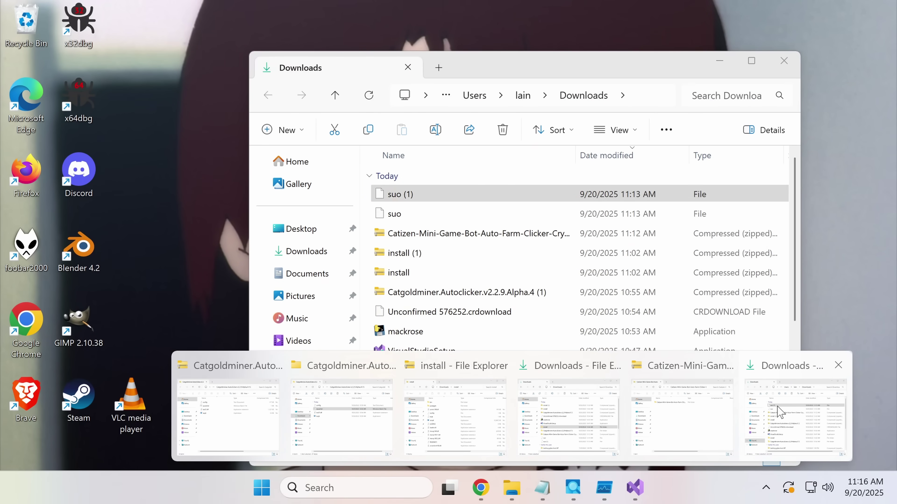
Switch to the Downloads folder and extract the Catizen-Mini-Game-Bot ZIP archive
click(780, 411)
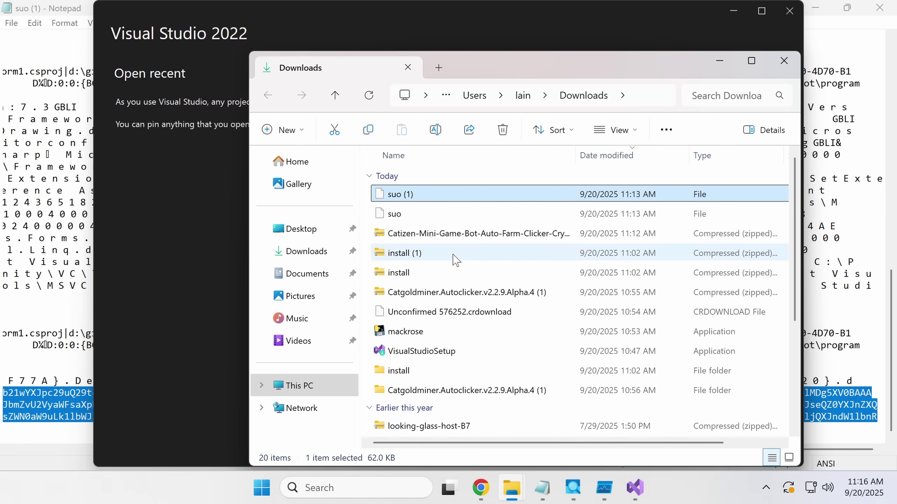
click(483, 235)
key(c)
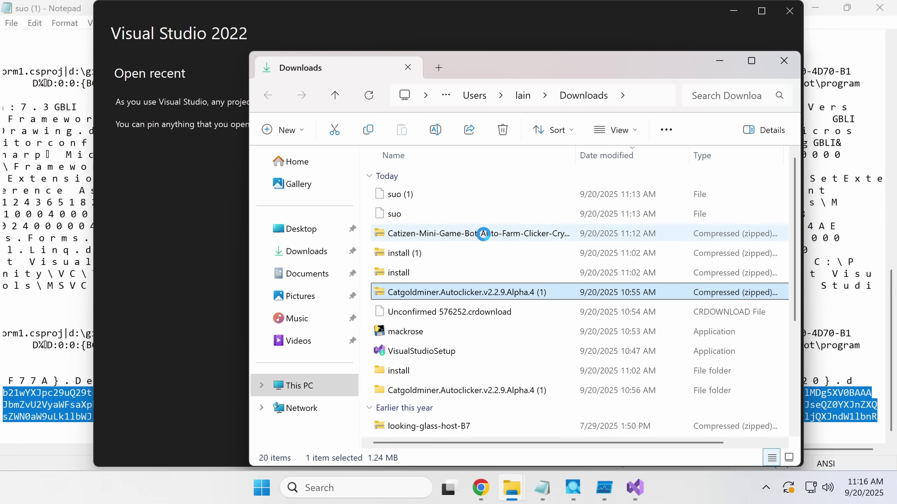
click(486, 238)
right_click(485, 236)
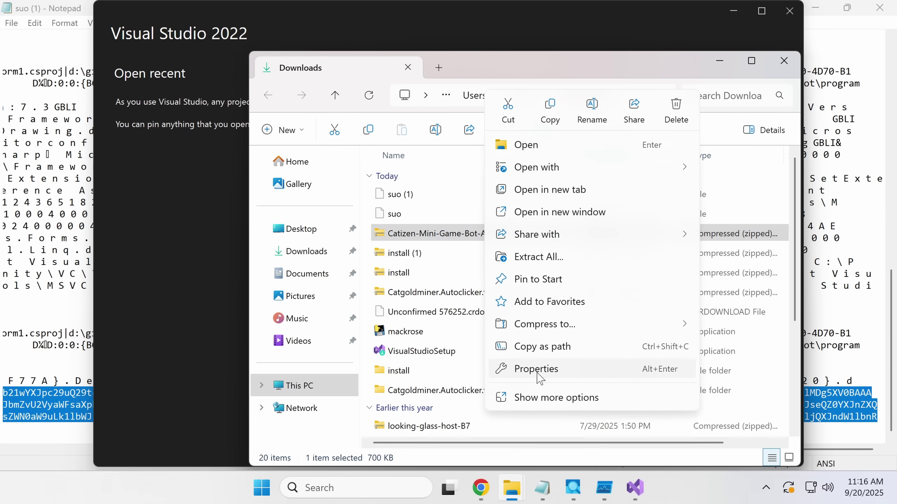
click(538, 256)
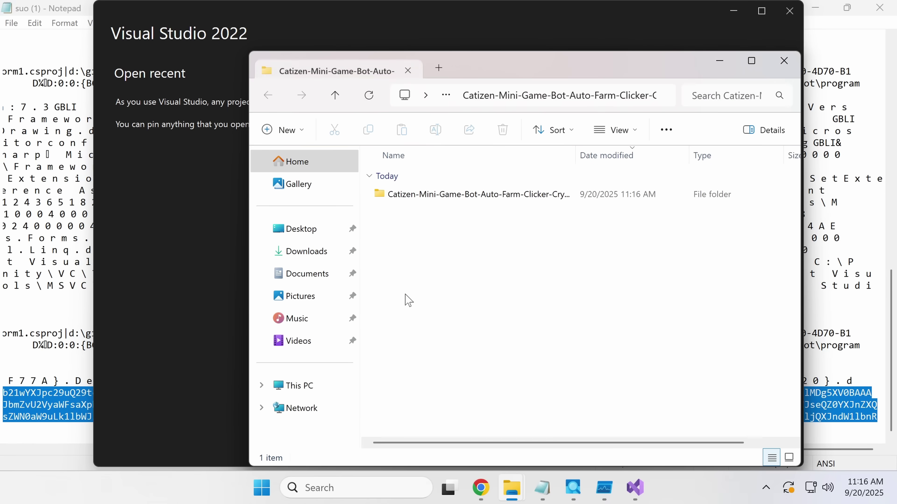
Open CatizenCrypto.sln from the extracted Catizen bot folder in Visual Studio
double_click(481, 195)
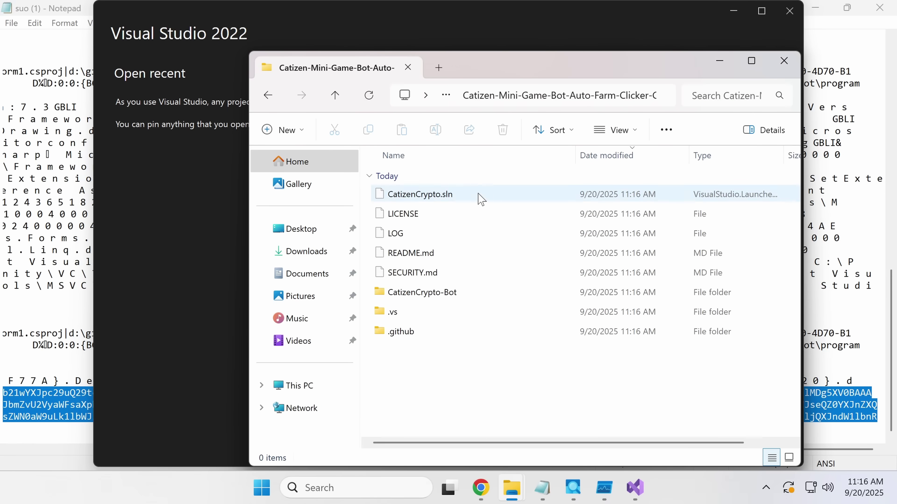
double_click(480, 199)
double_click(397, 164)
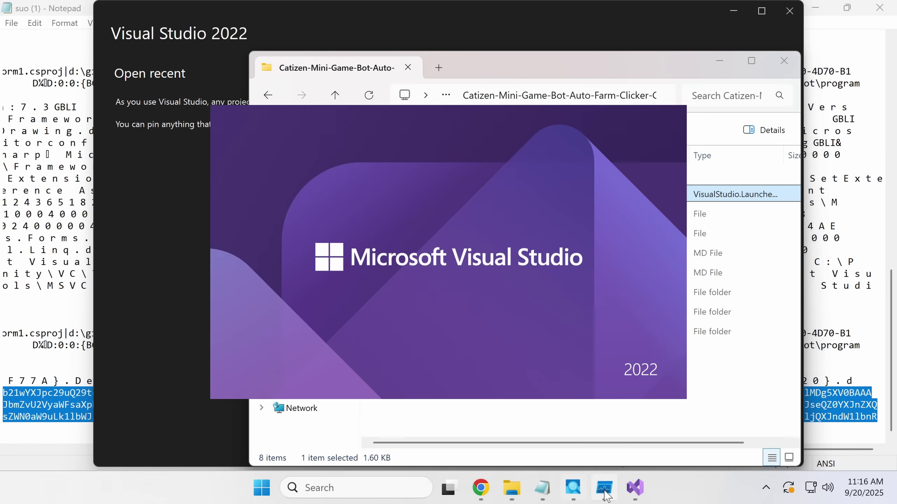
Bring up Process Monitor and Process Explorer and look through the running processes down to the devenv.exe entries
click(605, 488)
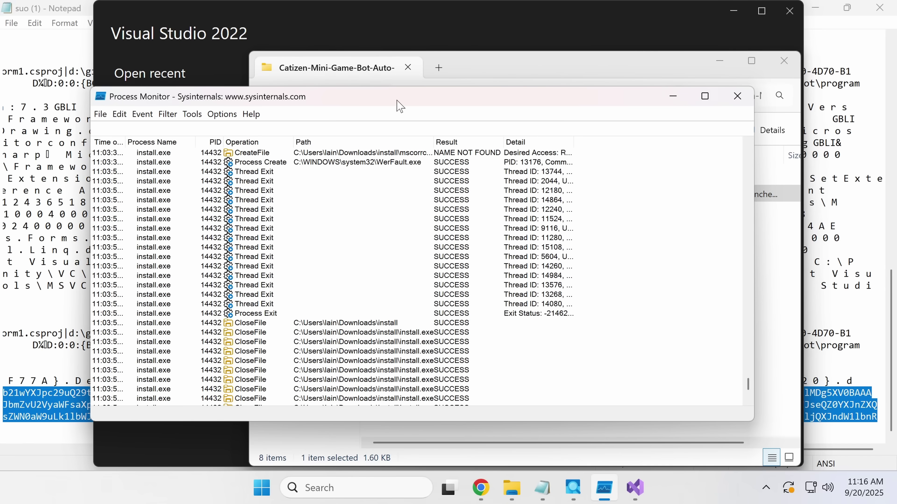
click(578, 485)
scroll(443, 339, down, 16)
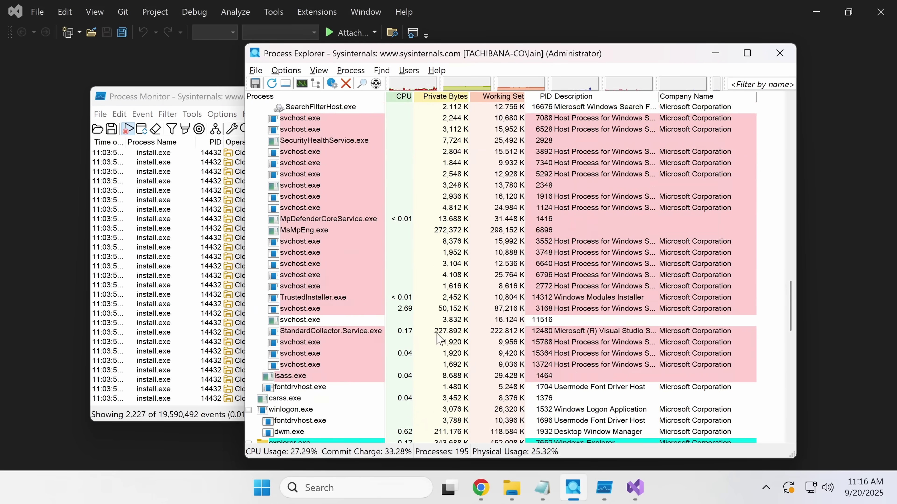
scroll(445, 340, down, 9)
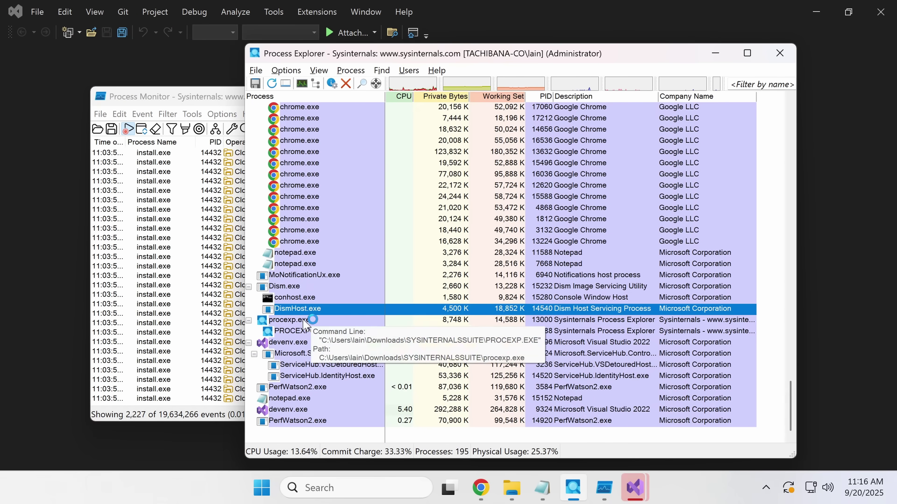
Continue loading the CatizenCrypto solution with the option to download the .NET Framework 4.8 targeting pack
click(635, 487)
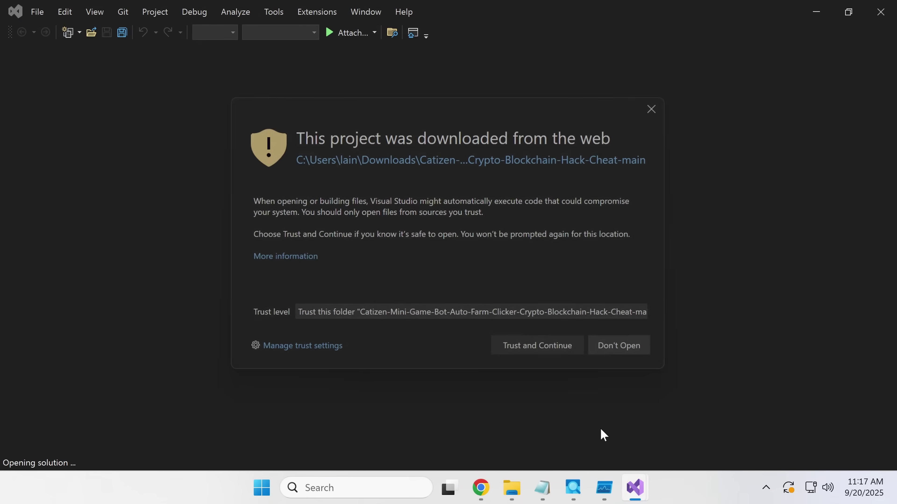
click(537, 345)
click(579, 488)
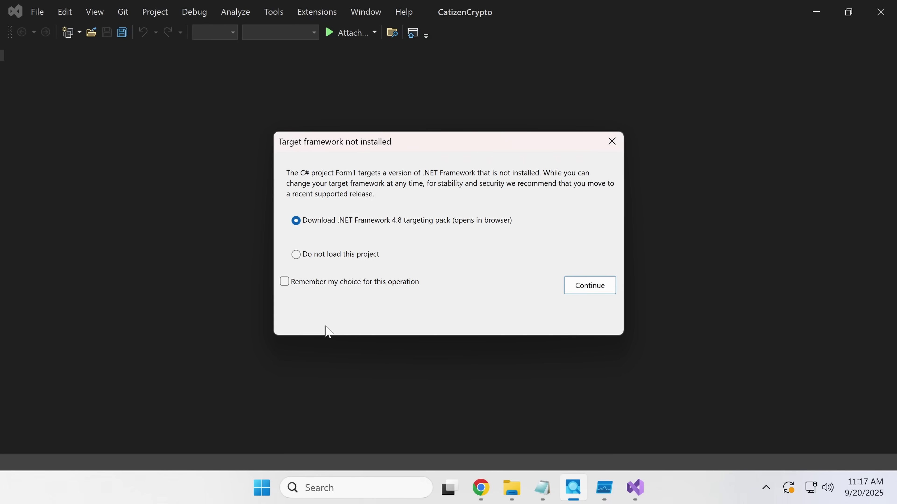
click(588, 283)
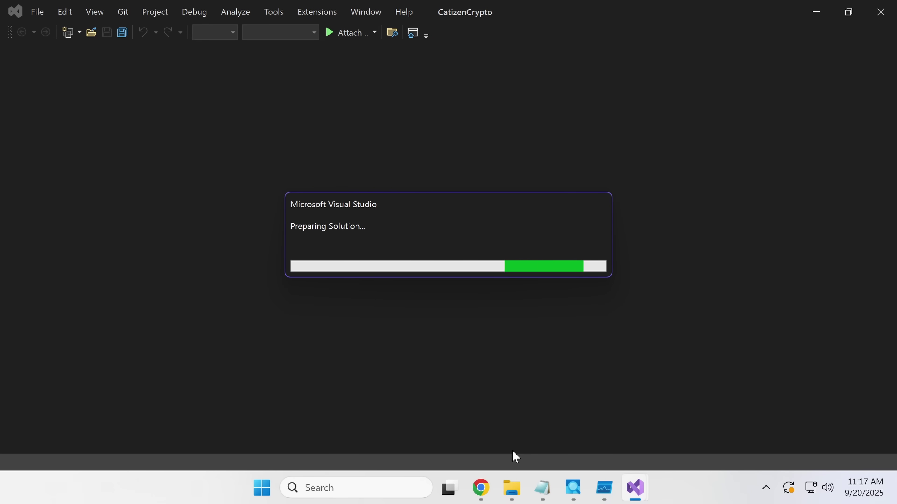
Check the processes started under devenv.exe in Process Explorer and show the properties of its cmd.exe child
click(573, 487)
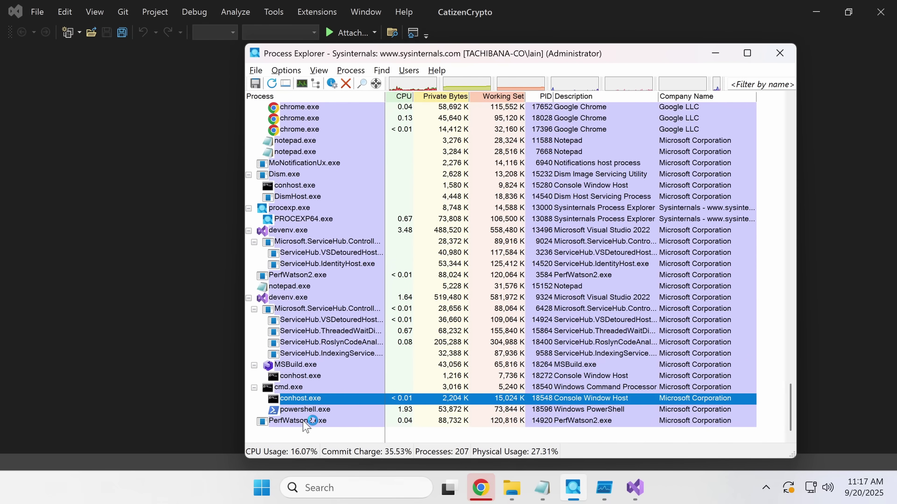
mouse_move(311, 414)
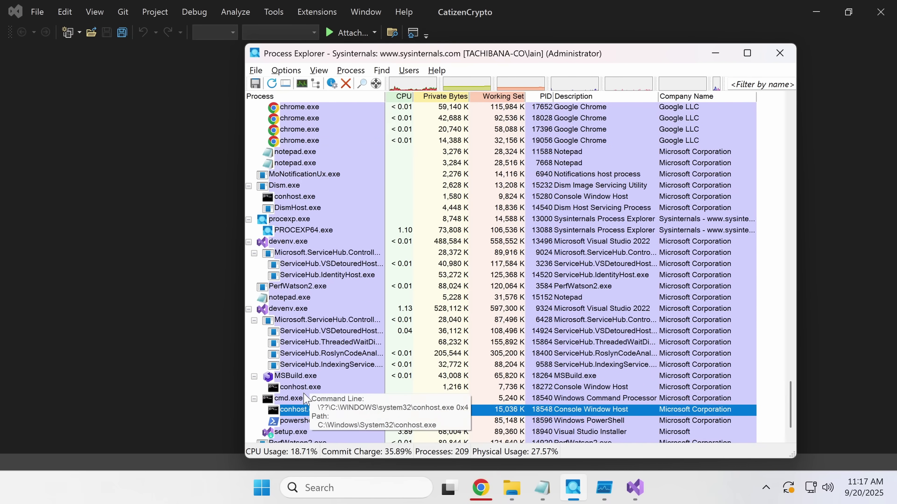
double_click(288, 400)
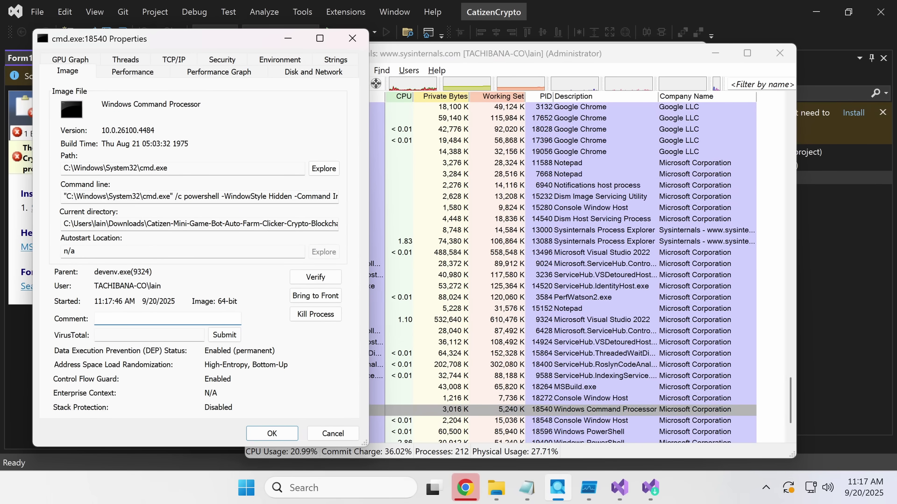
Read through the full command line of the cmd.exe process, including its PowerShell arguments and script path
drag(97, 197, 265, 196)
click(266, 197)
drag(167, 197, 319, 197)
click(332, 197)
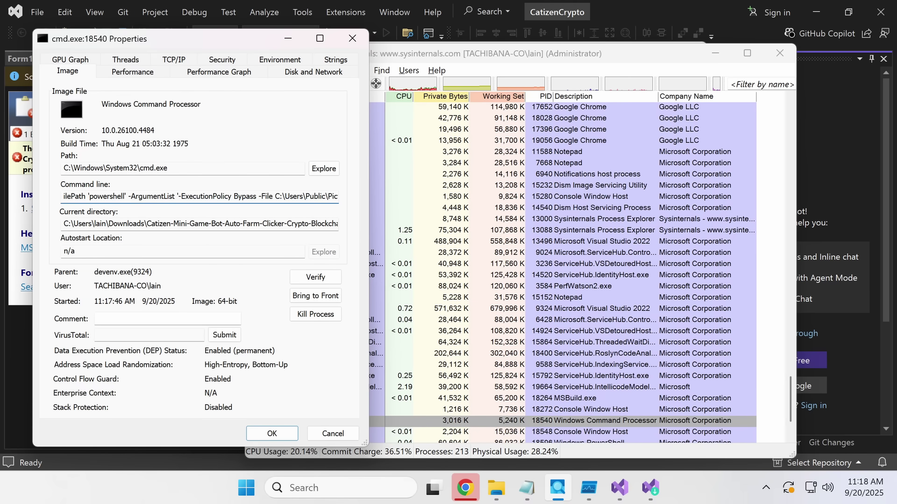
key(Right)
key(Right)
key(Right)
key(Right)
key(Right)
key(Right)
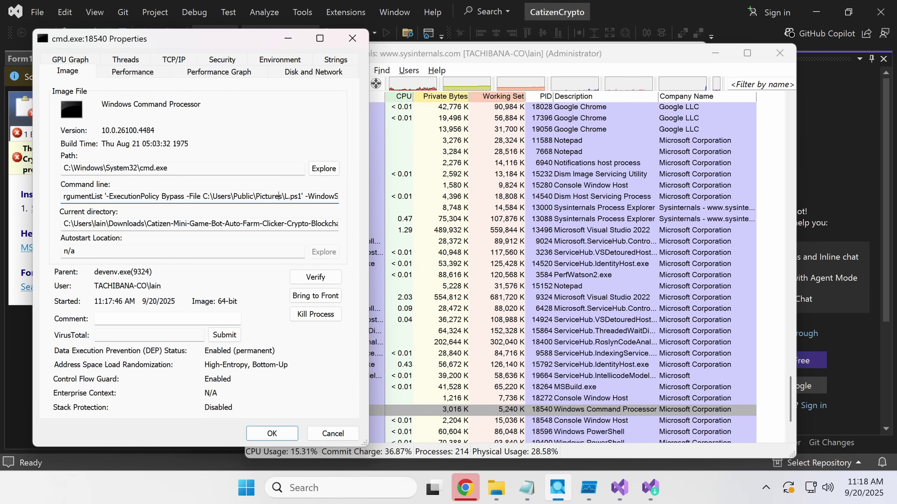
key(Right)
key(Right)
key(Right)
key(Right)
key(Right)
Copy the path C:\Users\Public\Pictures\ from the cmd.exe command line and open that folder with Run
drag(201, 196, 285, 196)
key(ctrl+c)
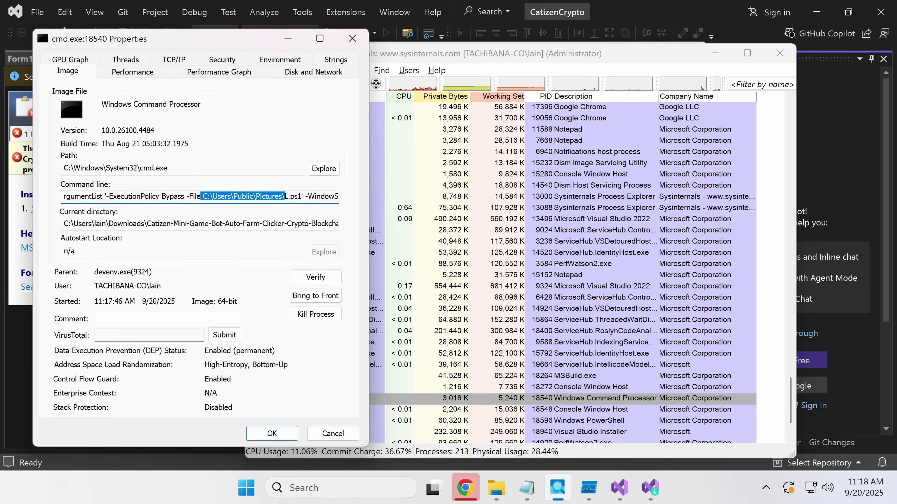
click(249, 494)
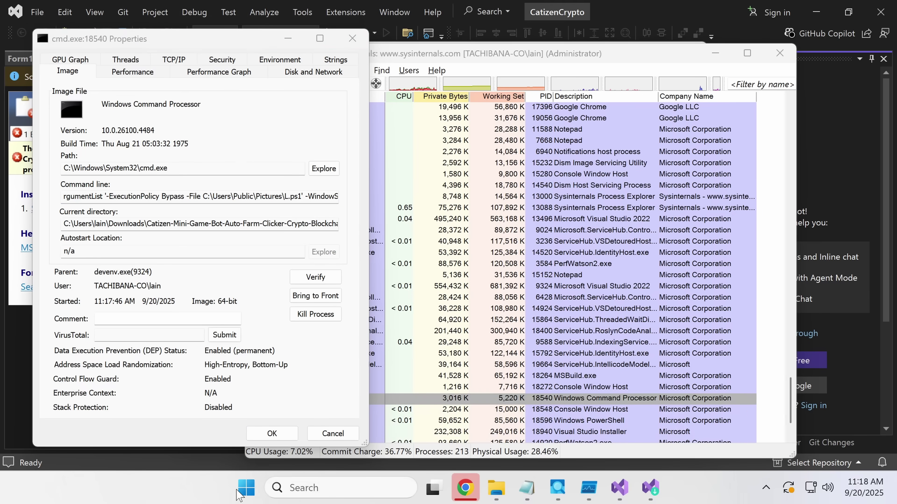
right_click(246, 496)
click(192, 402)
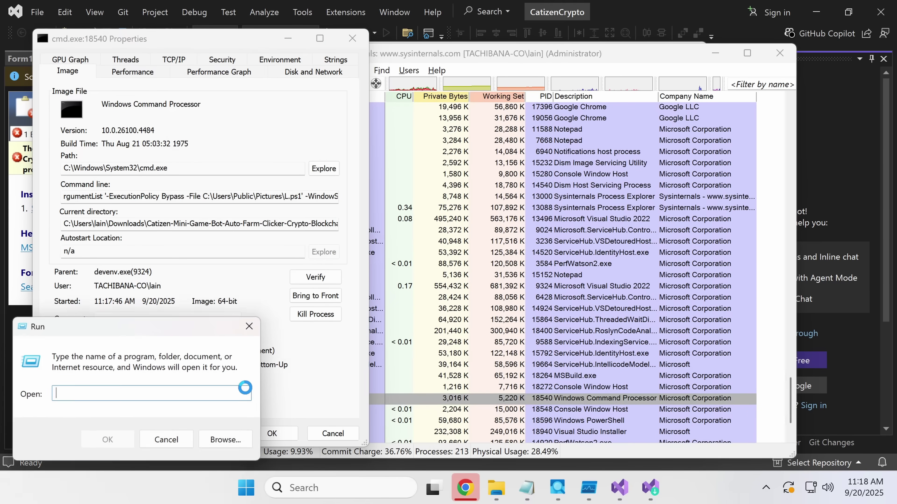
key(ctrl+v)
key(Return)
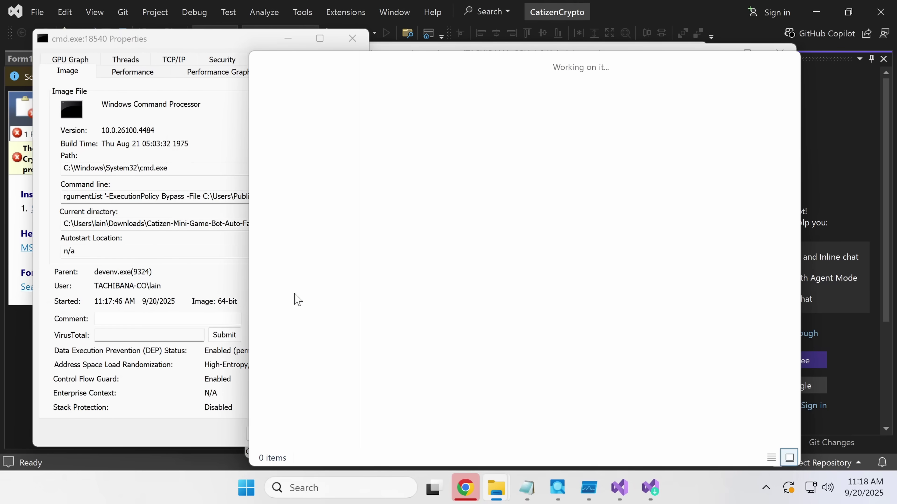
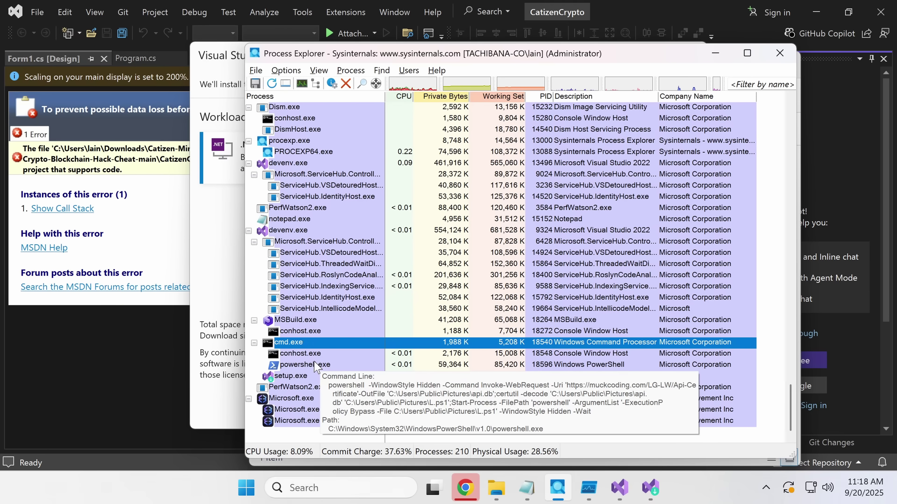
Show the properties of the powershell.exe process under cmd.exe and read its command line through the Invoke-WebRequest URL and output path
double_click(315, 366)
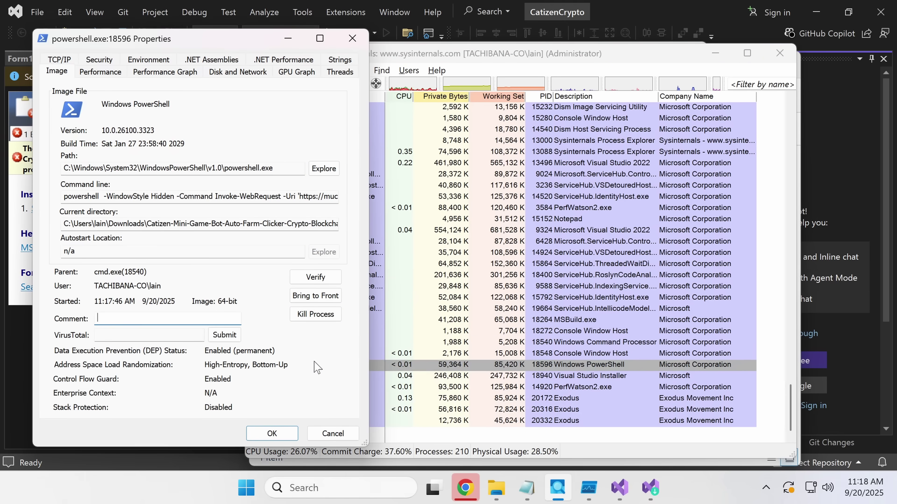
drag(258, 196, 353, 197)
key(Home)
click(337, 196)
key(Right)
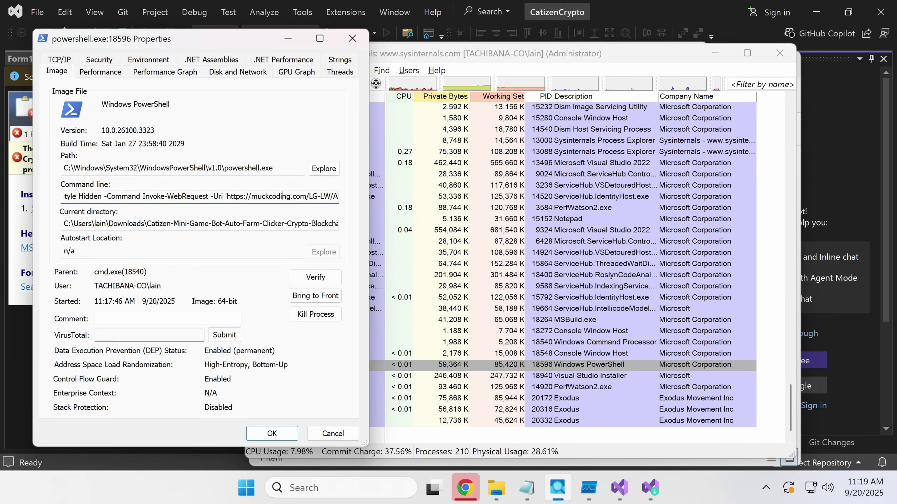
key(Right)
key(Right)
key(Right)
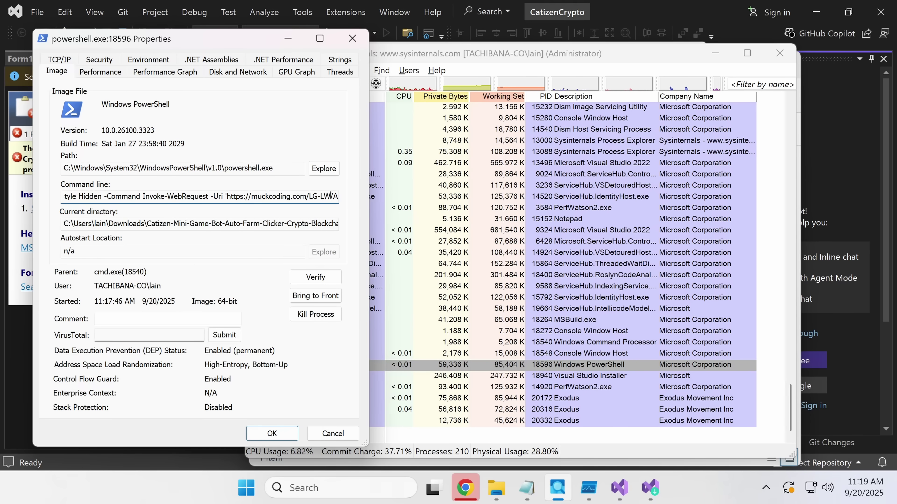
key(Right)
key(Right)
key(Right)
key(Right)
key(Right)
key(Right)
key(Right)
key(Right)
key(Right)
key(Right)
key(Right)
key(Right)
key(Right)
key(Right)
key(Right)
key(Right)
key(Right)
key(Right)
key(Right)
key(Right)
key(Right)
key(Right)
key(Right)
key(Right)
key(Right)
key(Right)
key(Right)
key(Right)
key(Right)
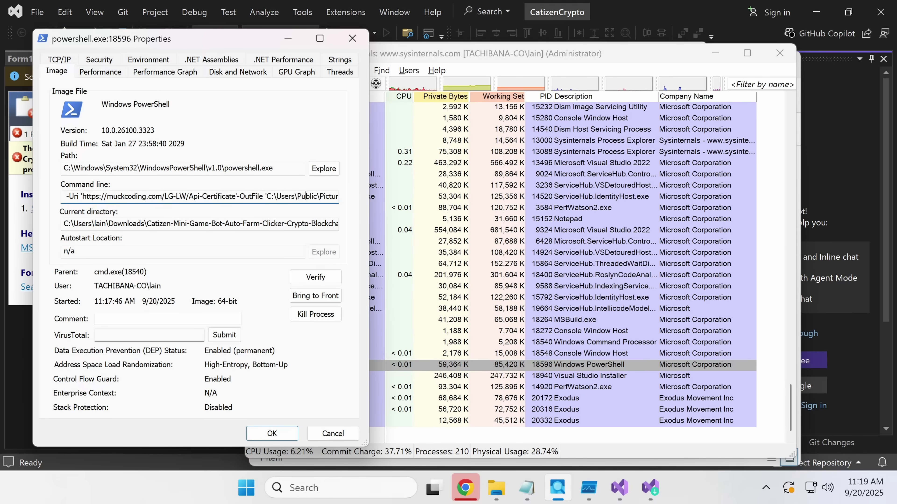
key(Right)
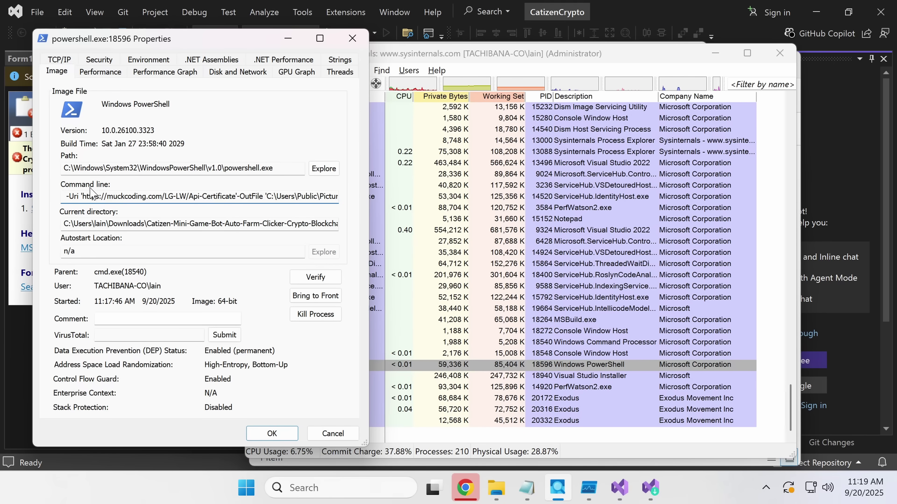
drag(88, 196, 240, 196)
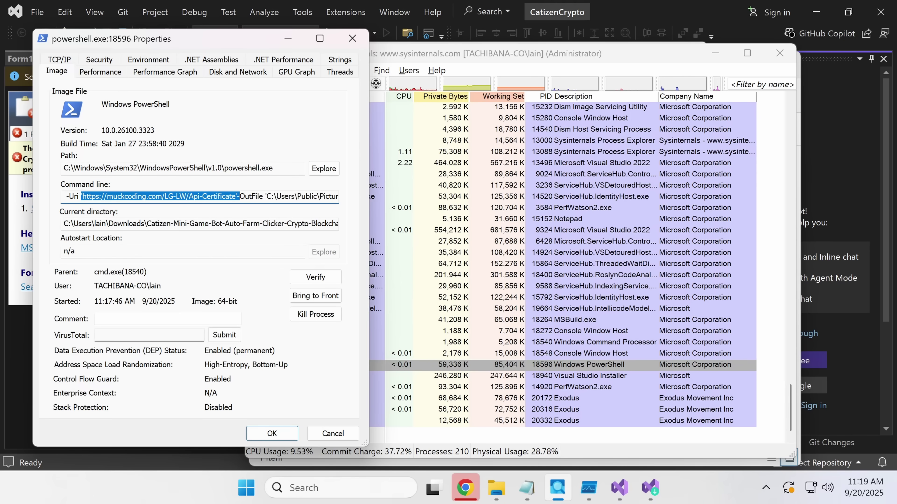
key(Right)
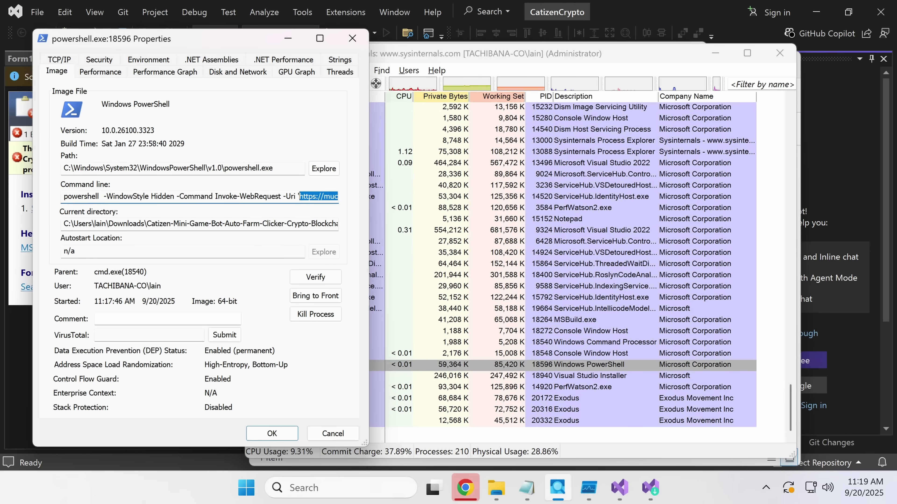
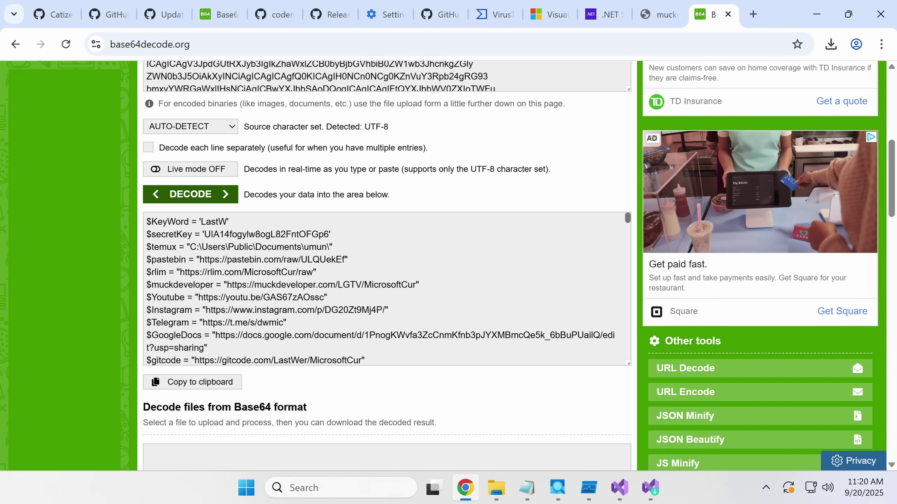
click(204, 234)
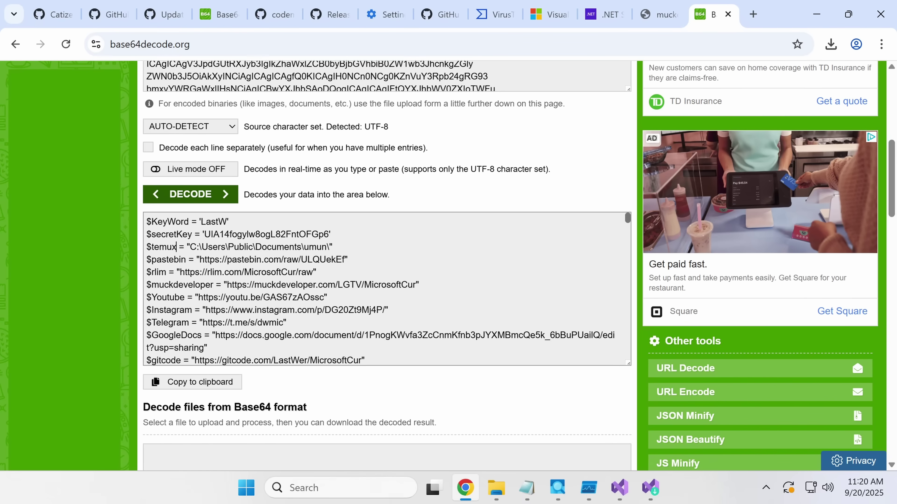
drag(200, 260, 330, 260)
right_click(330, 259)
drag(313, 272, 180, 272)
drag(199, 298, 324, 297)
right_click(303, 300)
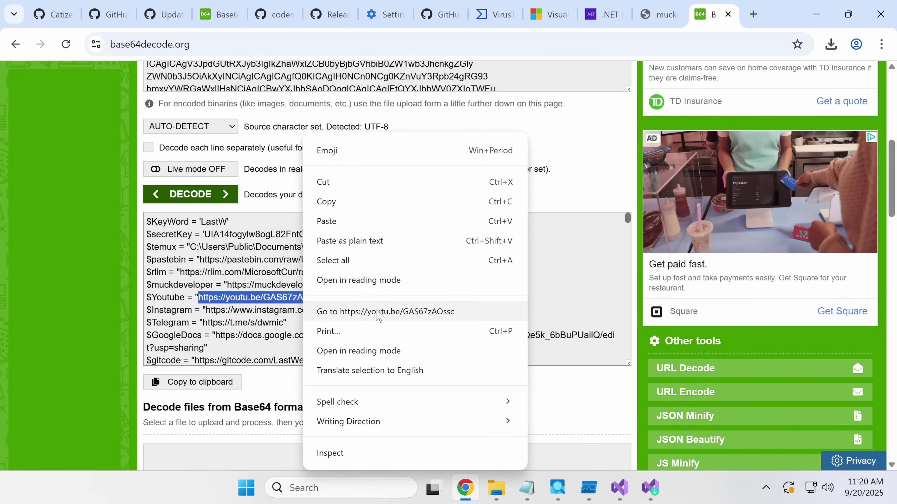
click(381, 312)
Look through the page opened from the script link and select a line of its text
scroll(282, 232, up, 2)
click(281, 232)
scroll(281, 233, down, 3)
triple_click(151, 280)
Search the web for base64decode, open the base64decode.org result and paste the copied text into its input
click(226, 44)
click(209, 44)
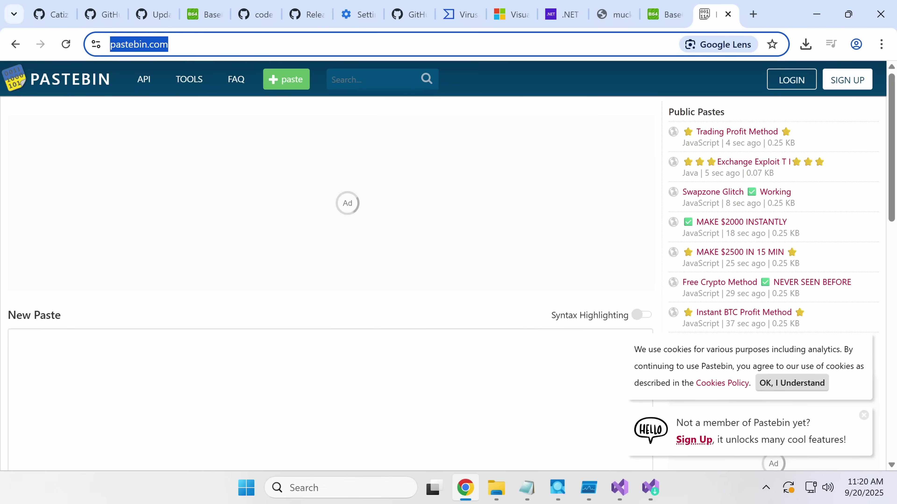
text(base)
key(Return)
click(177, 229)
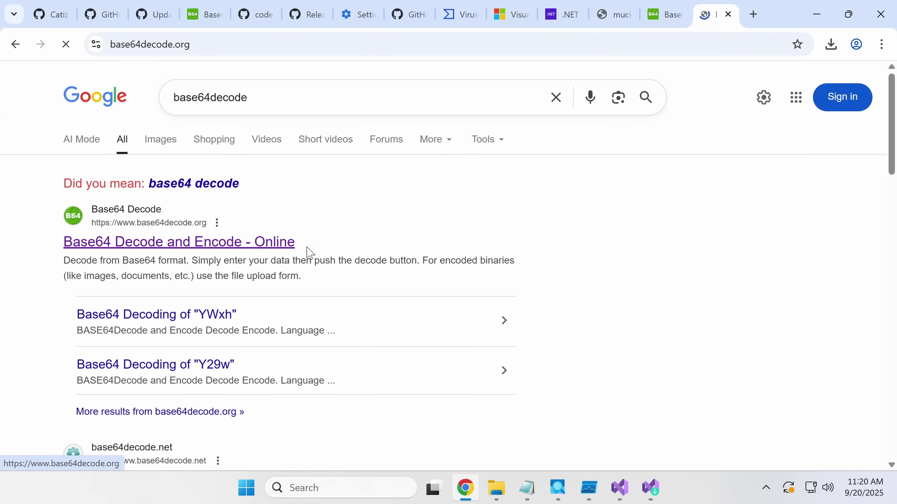
click(402, 286)
key(ctrl+v)
Select the full $GoogleDocs URL in the decoded script, visit it in the other browser tab, and close that tab
click(662, 18)
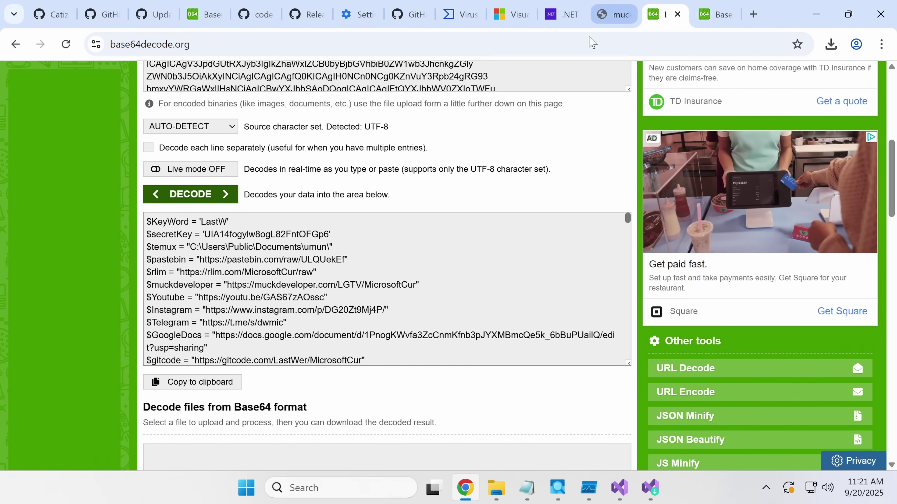
scroll(386, 288, down, 2)
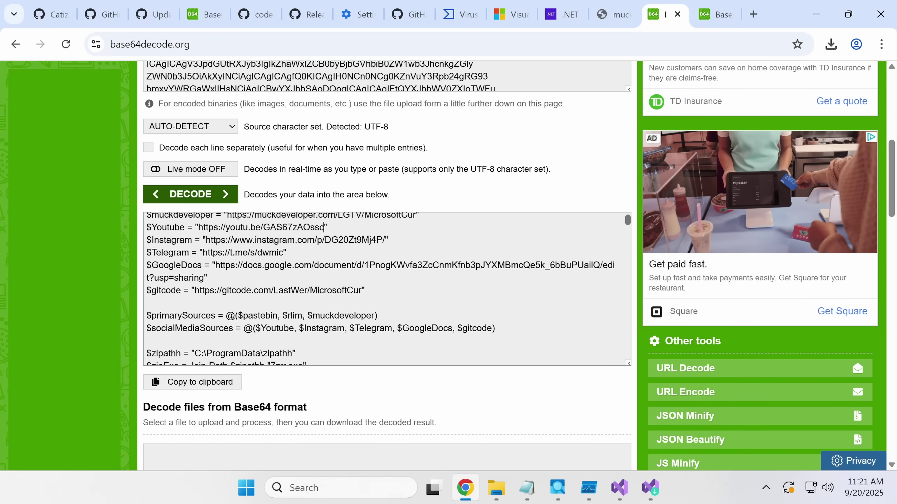
drag(216, 264, 204, 278)
key(ctrl+c)
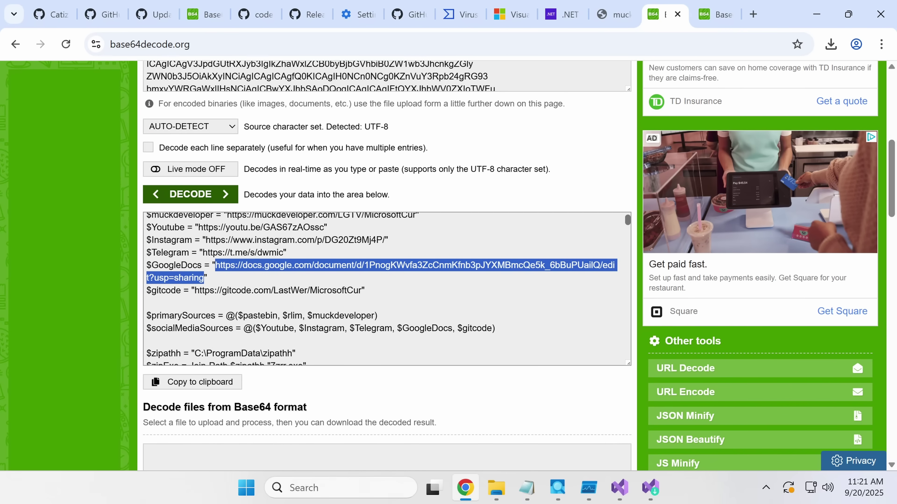
click(713, 20)
click(643, 44)
key(ctrl+v)
key(Return)
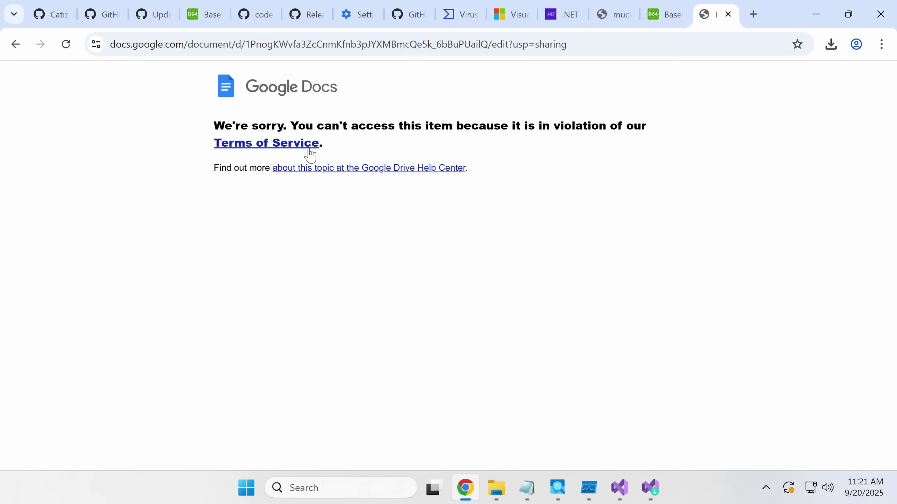
click(728, 15)
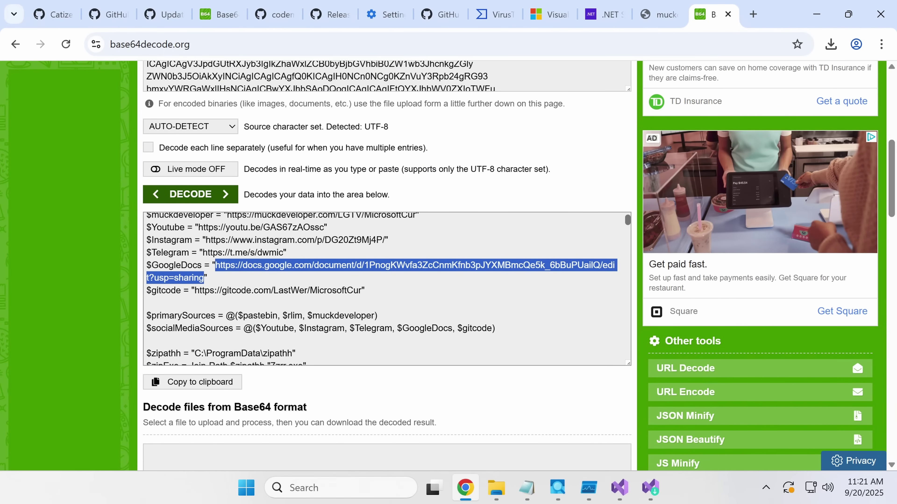
Read the decoded script from the $gitcode source list through the temporary directory cleanup code, and return to its beginning
scroll(386, 288, down, 2)
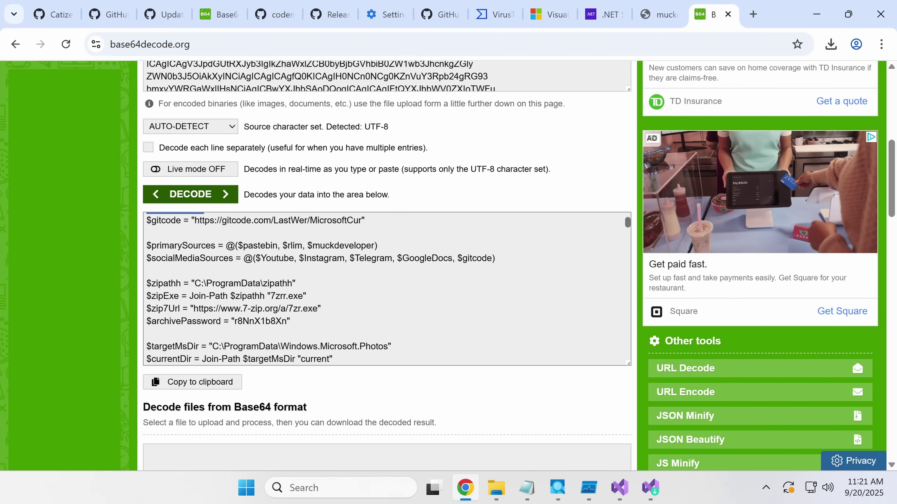
scroll(386, 289, down, 2)
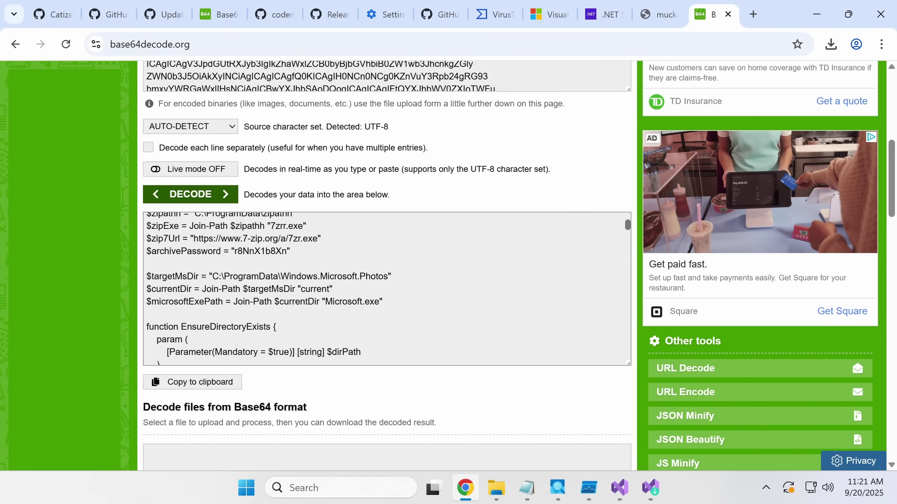
scroll(387, 289, down, 2)
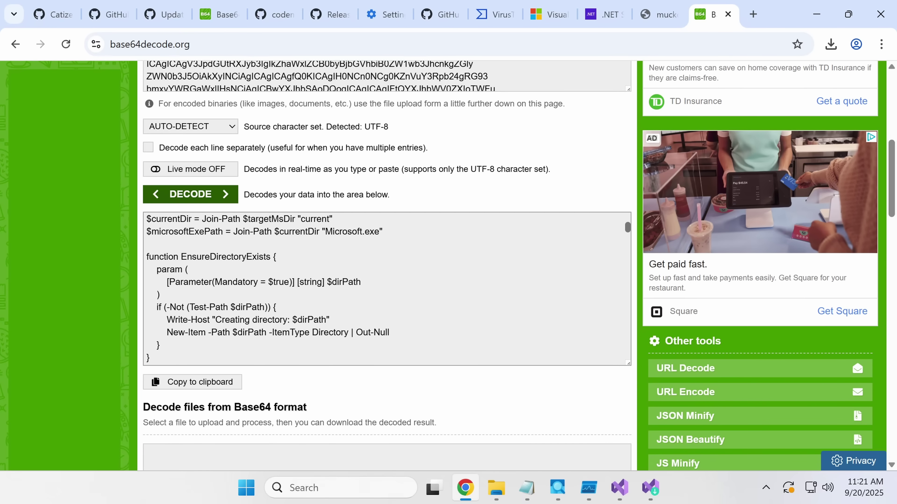
scroll(386, 289, down, 4)
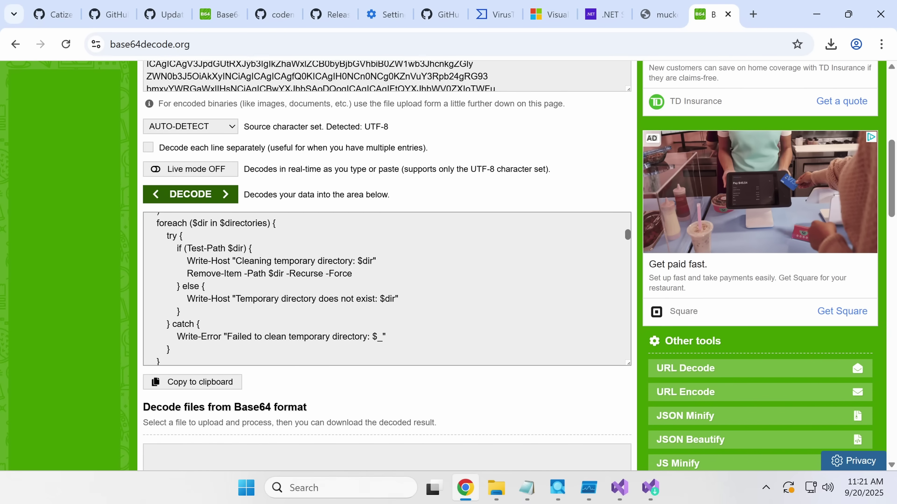
scroll(387, 288, up, 7)
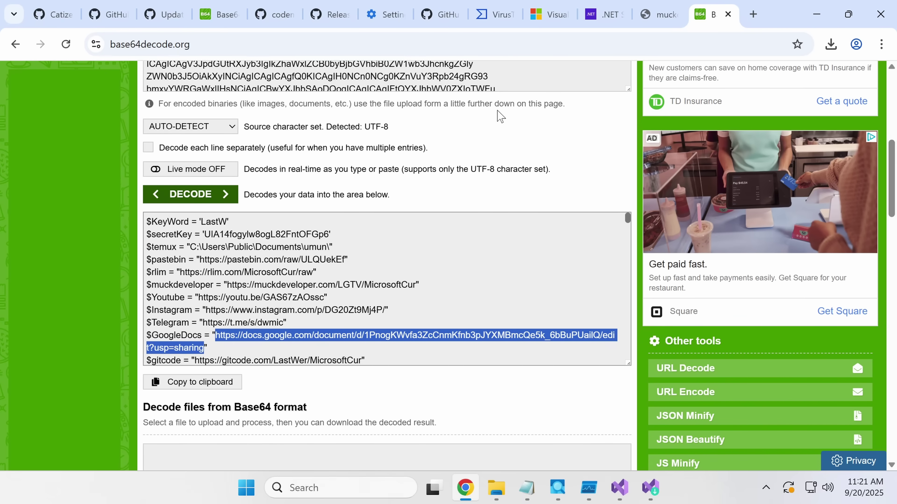
Search the web for "suo exploit" in a new browser tab
click(753, 14)
text(suo exploit)
key(Return)
Return to the decoded script and review its source arrays, 7-Zip download settings, target paths and EnsureDirectoryExists function
click(665, 16)
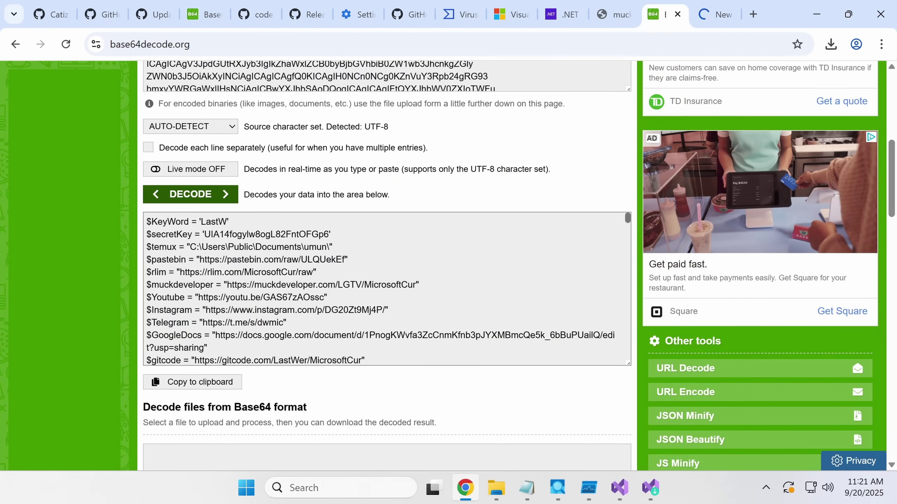
scroll(204, 278, down, 2)
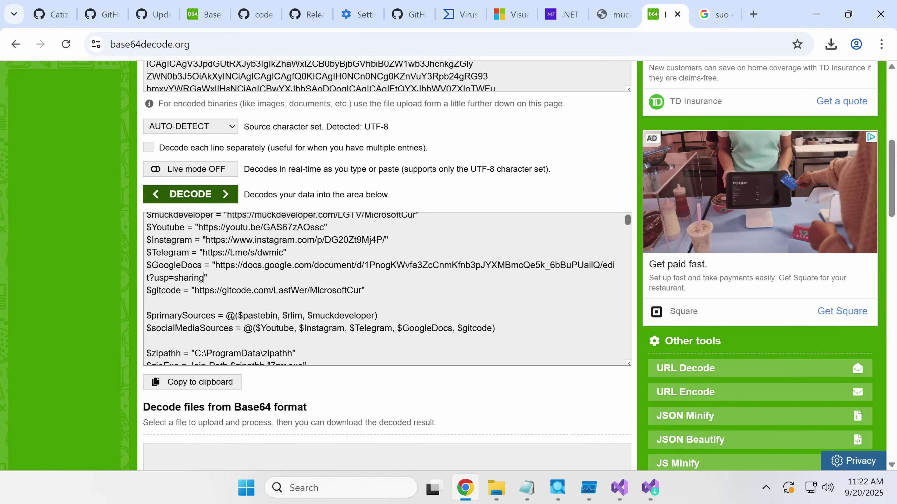
scroll(387, 289, down, 6)
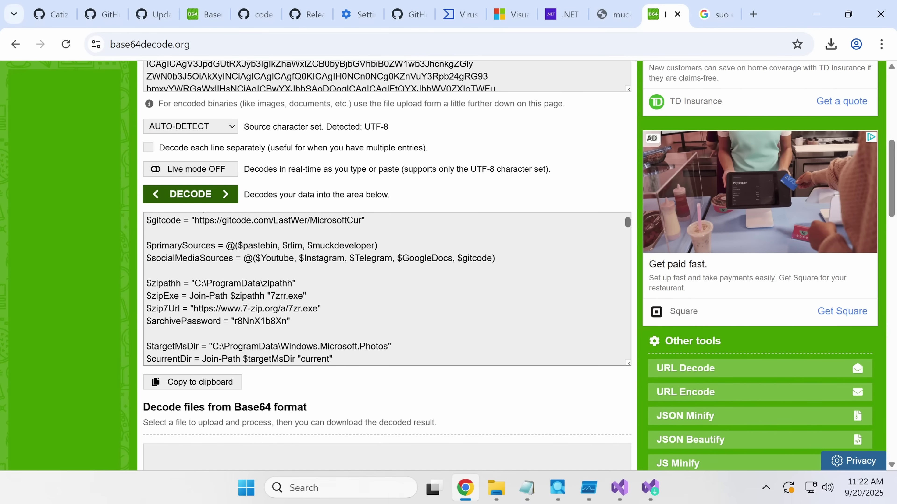
scroll(386, 289, down, 8)
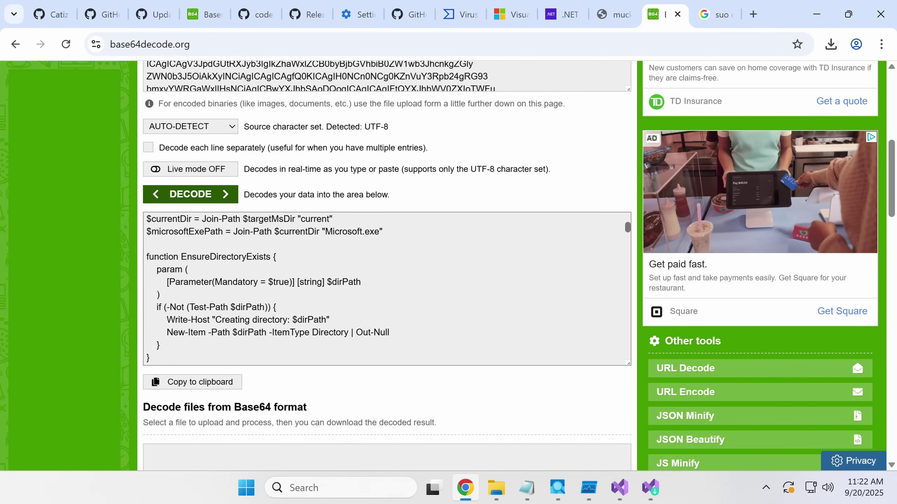
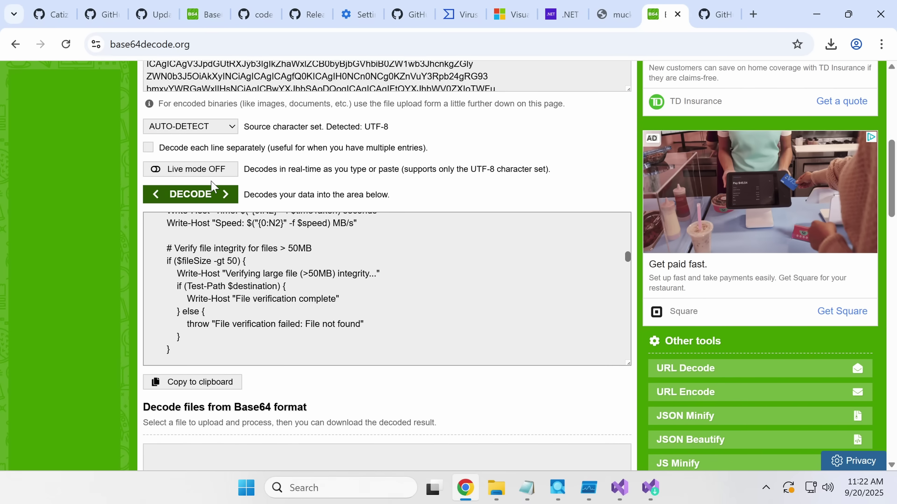
Return to the start of the decoded script, visit its $Instagram URL in a new browser tab, and close that tab
scroll(546, 126, up, 4)
scroll(419, 389, up, 3)
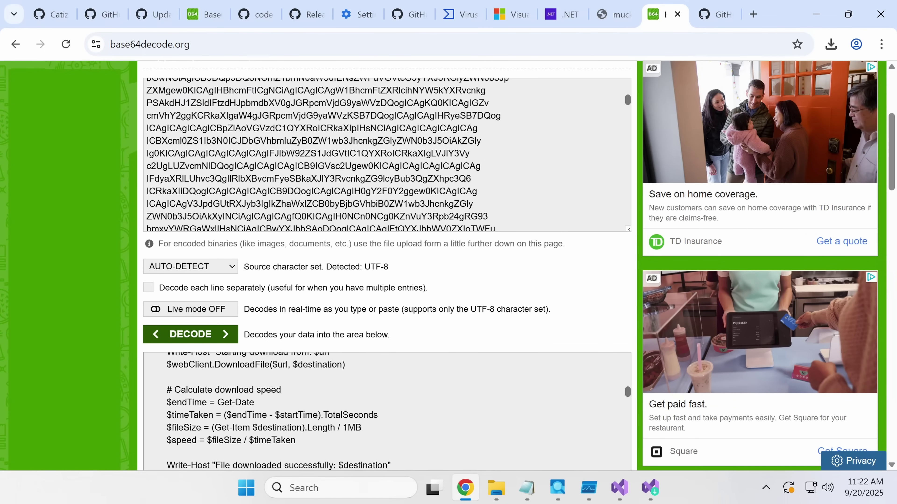
scroll(152, 414, up, 15)
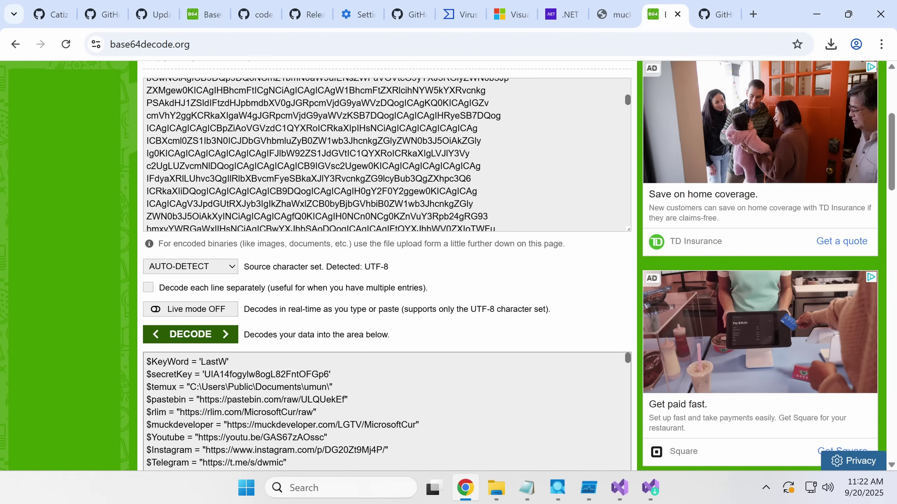
scroll(71, 385, down, 2)
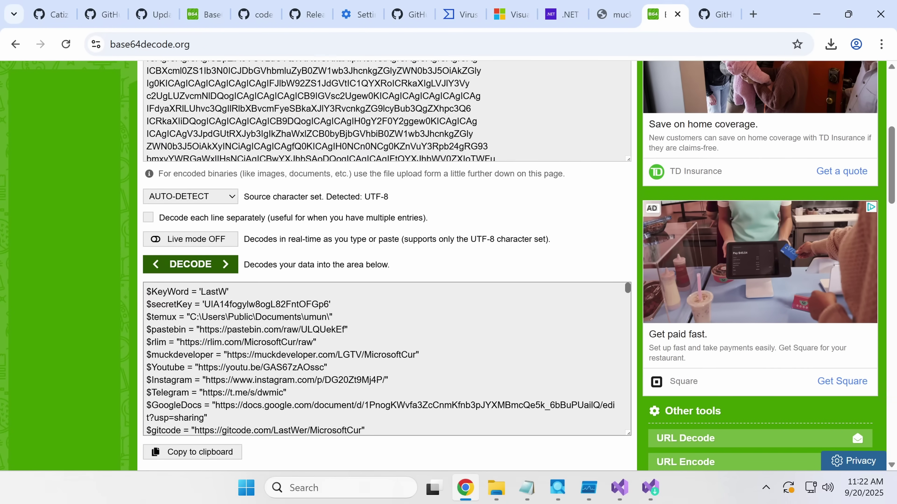
drag(382, 380, 206, 380)
right_click(209, 380)
click(282, 218)
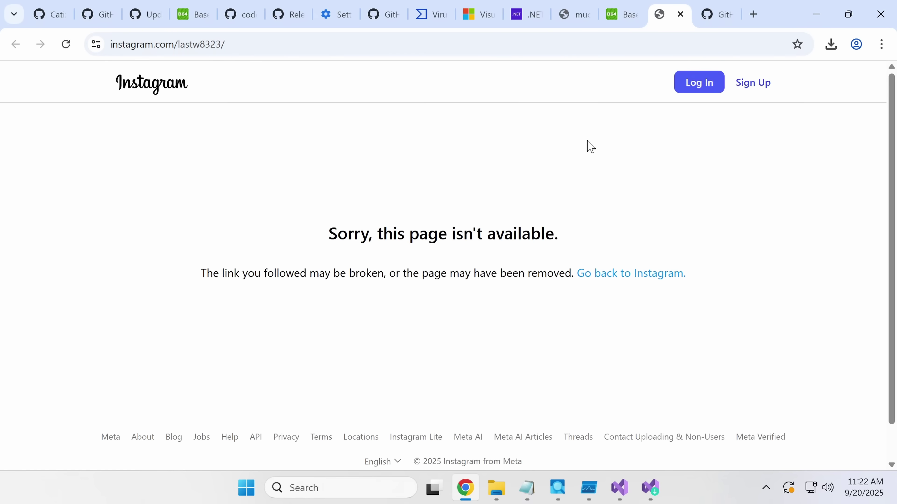
click(680, 15)
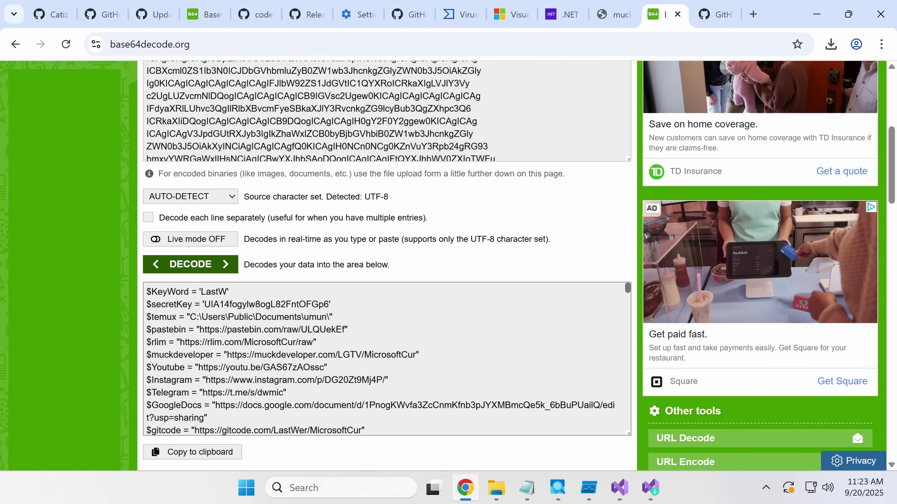
Examine the decoded script's DownloadFile and FetchAndFindEncryptedData functions, and its archive extraction, Start-MicrosoftExe launch and temporary directory cleanup code
scroll(382, 379, down, 2)
scroll(383, 380, up, 2)
scroll(382, 380, up, 2)
scroll(382, 379, down, 10)
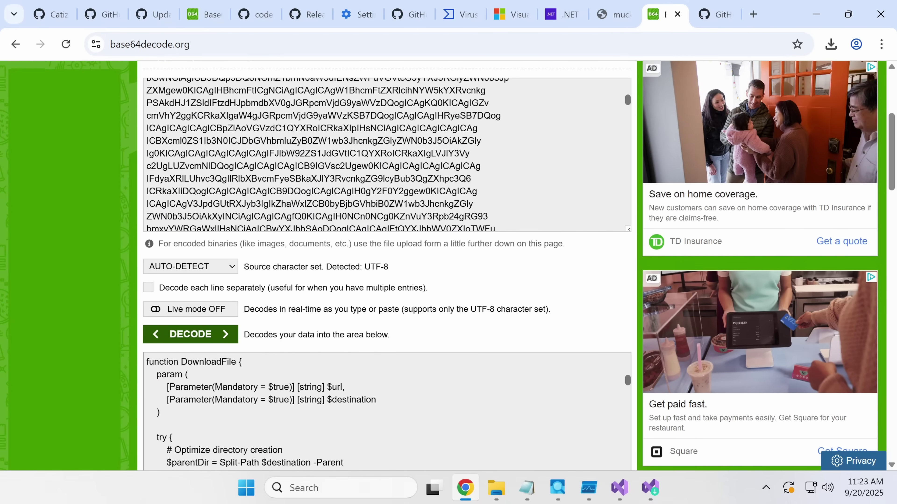
scroll(382, 403, down, 2)
scroll(110, 344, down, 3)
scroll(383, 226, up, 3)
scroll(382, 226, down, 5)
scroll(387, 218, down, 10)
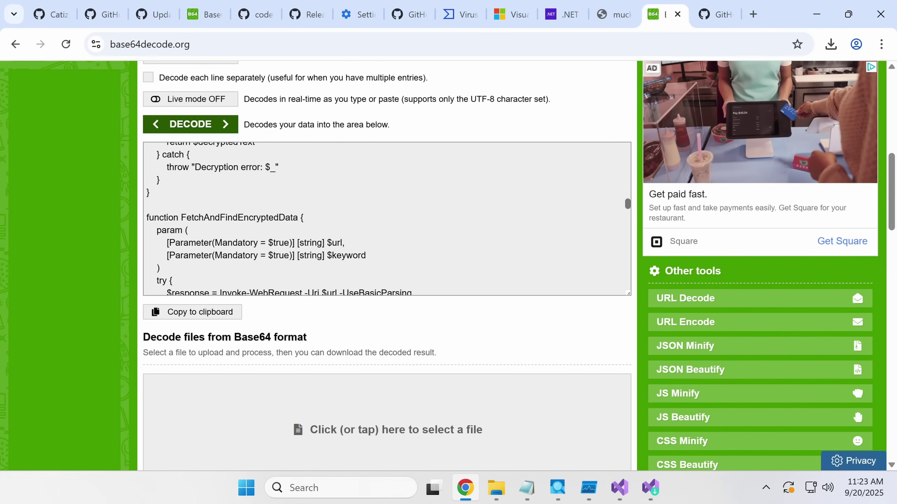
scroll(386, 218, down, 10)
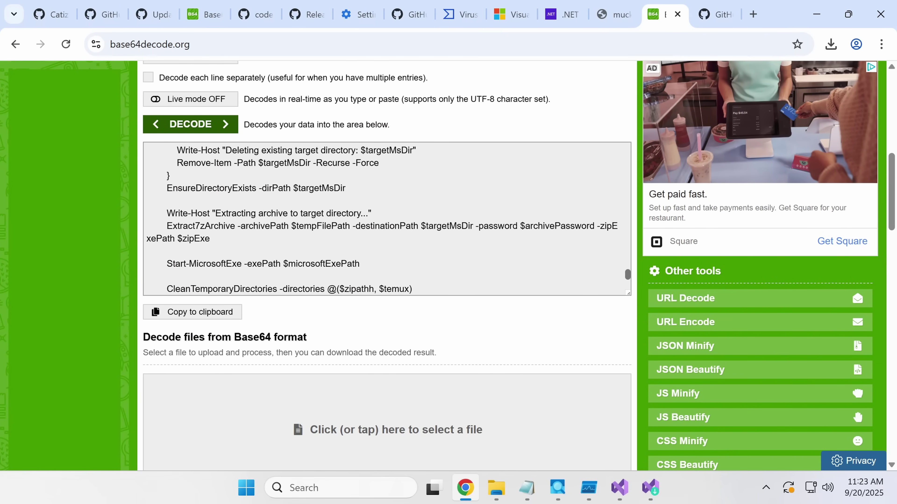
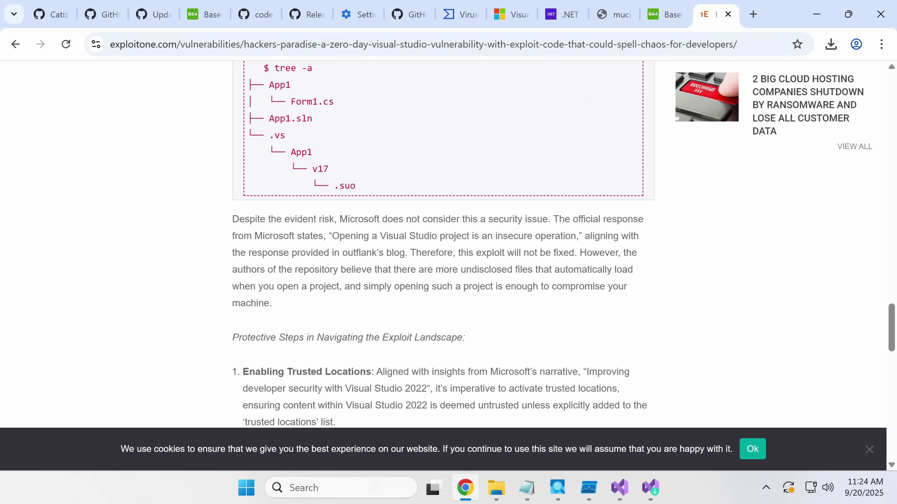
Review the exploitone.com article's explanation of the Visual Studio .suo exploit, its proof of concept and the recommended protective steps
scroll(300, 269, up, 3)
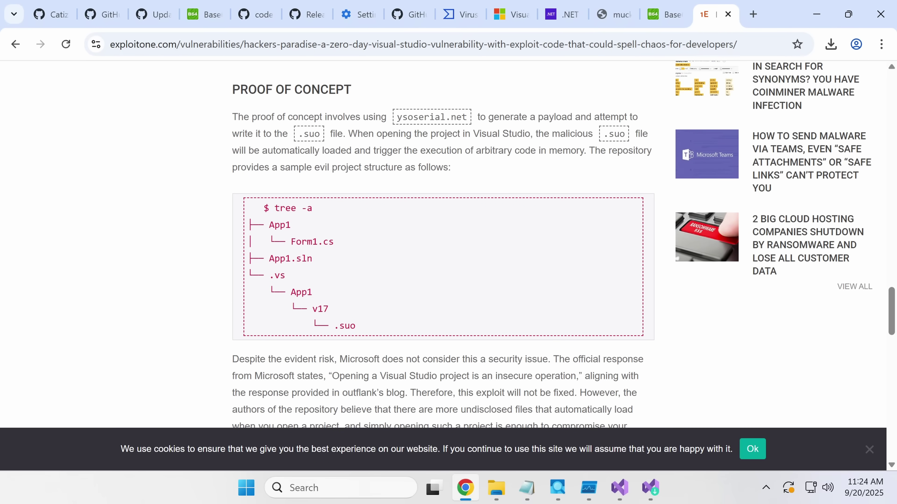
scroll(443, 244, up, 3)
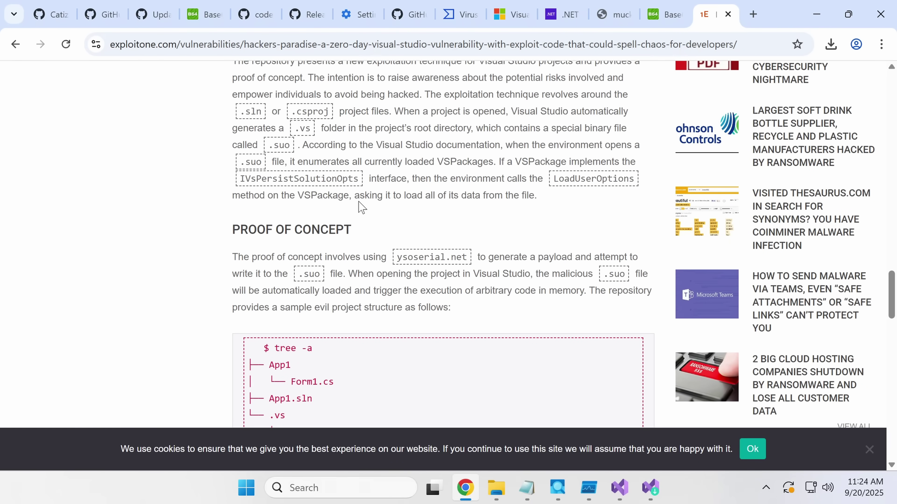
scroll(365, 209, down, 4)
scroll(366, 209, down, 9)
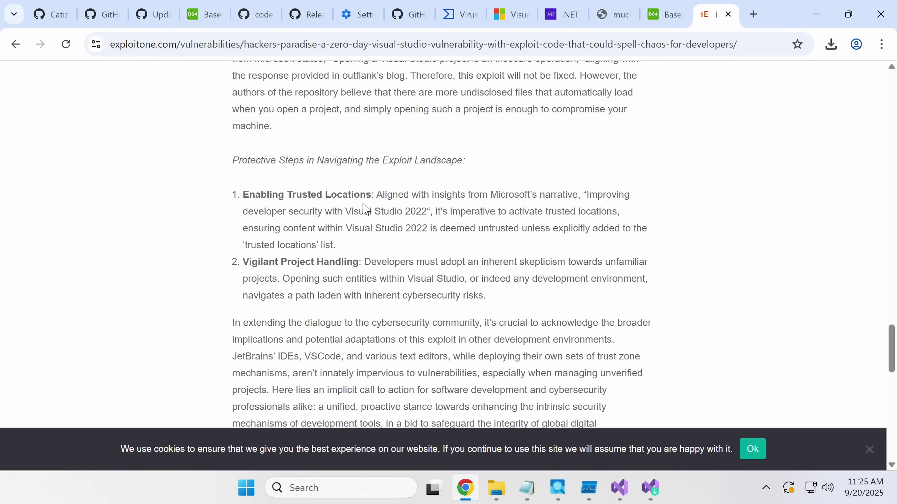
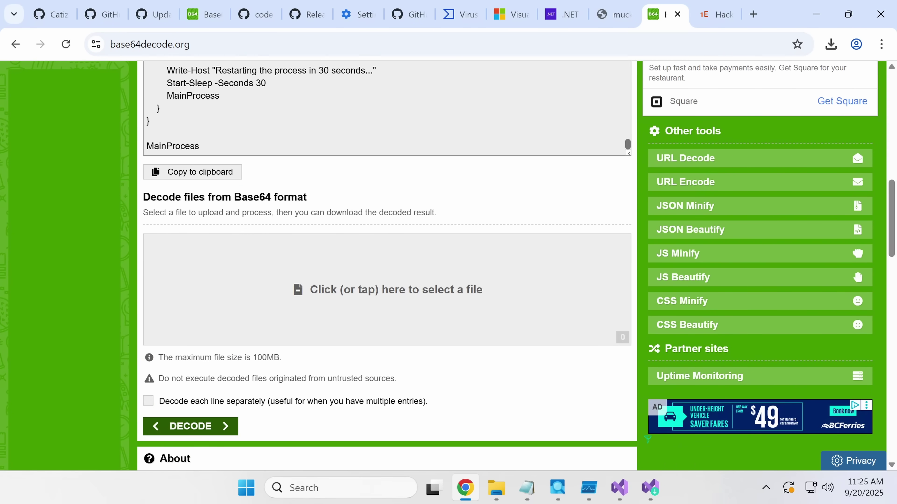
Revisit the MackRose repository and mackrose.exe VirusTotal report, and bring up the Catgoldminer-Autoclicker repository's main page
click(410, 15)
scroll(409, 155, up, 15)
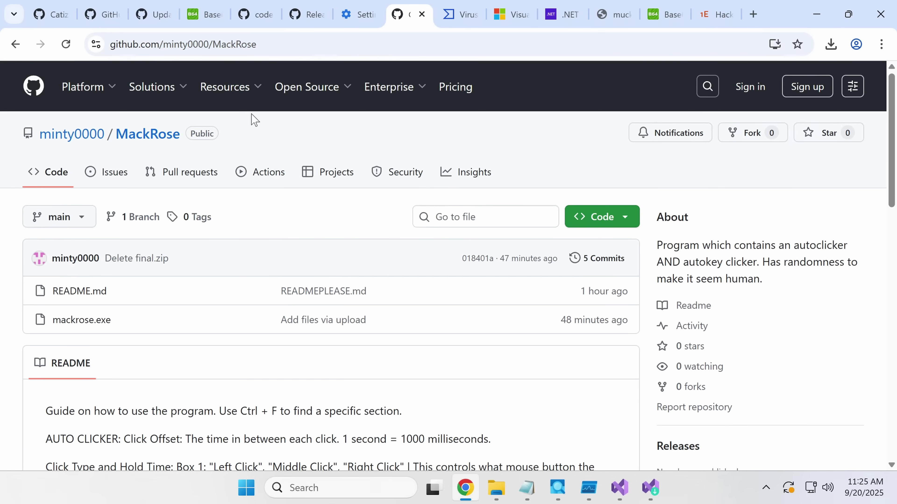
click(421, 14)
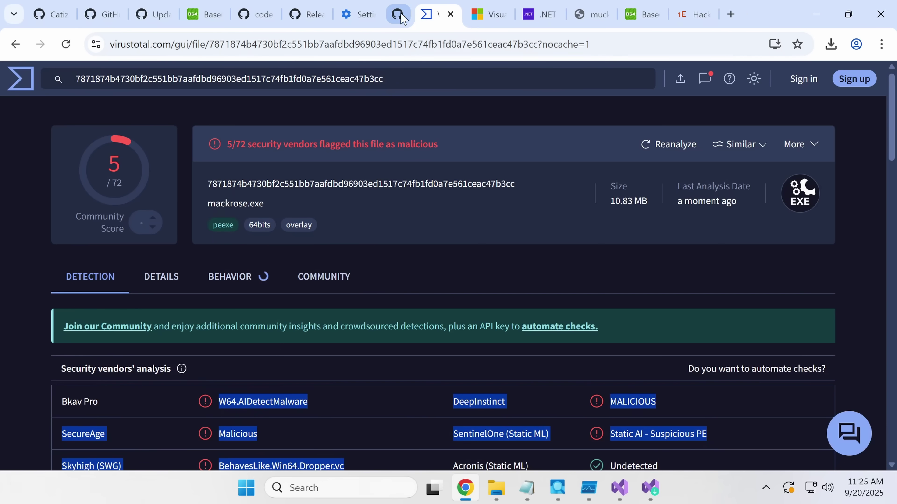
click(380, 15)
click(374, 14)
click(304, 14)
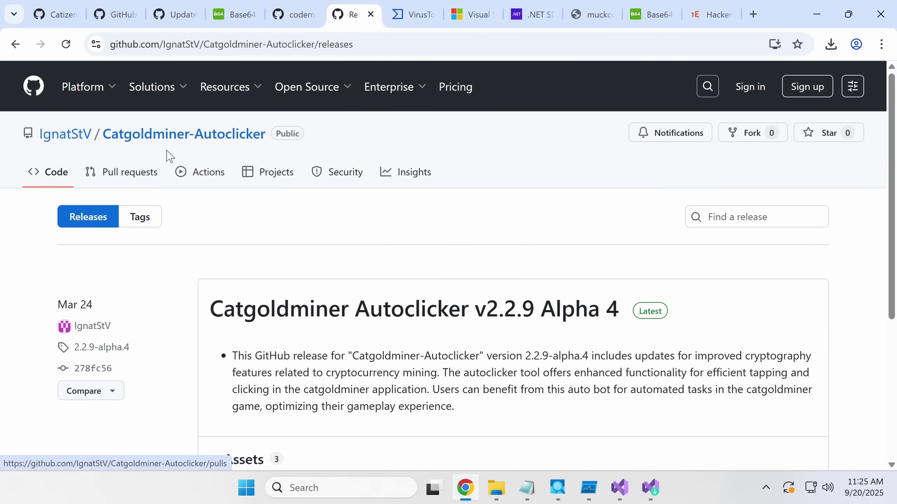
click(168, 140)
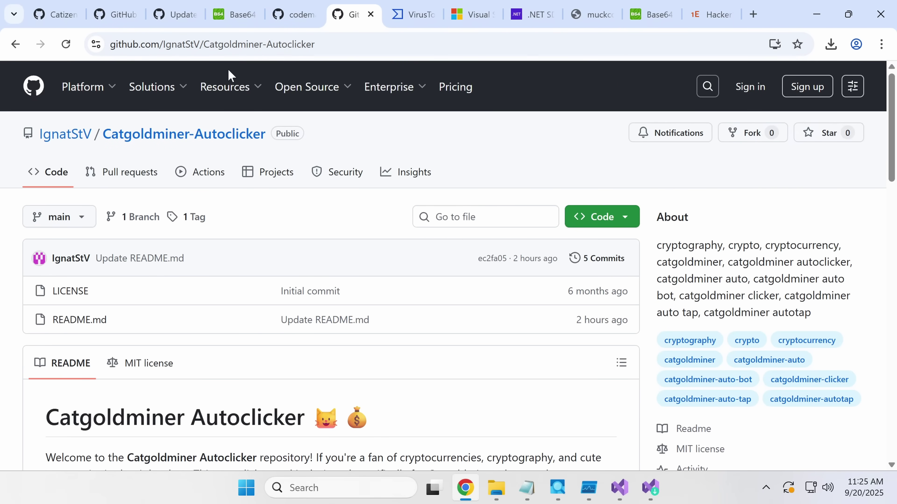
Review the Hamster-Clicker README commit and the Catizen mini-game bot repository's file list again
click(171, 16)
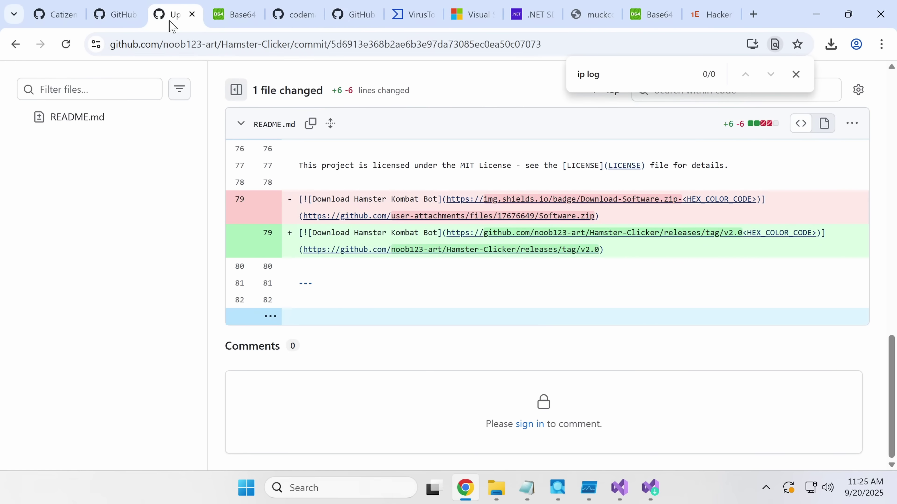
scroll(216, 170, up, 15)
scroll(194, 216, up, 2)
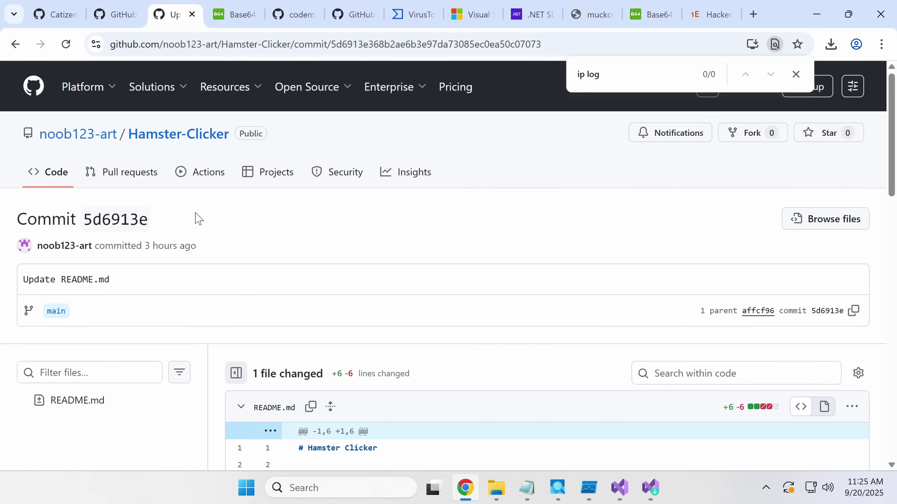
click(120, 21)
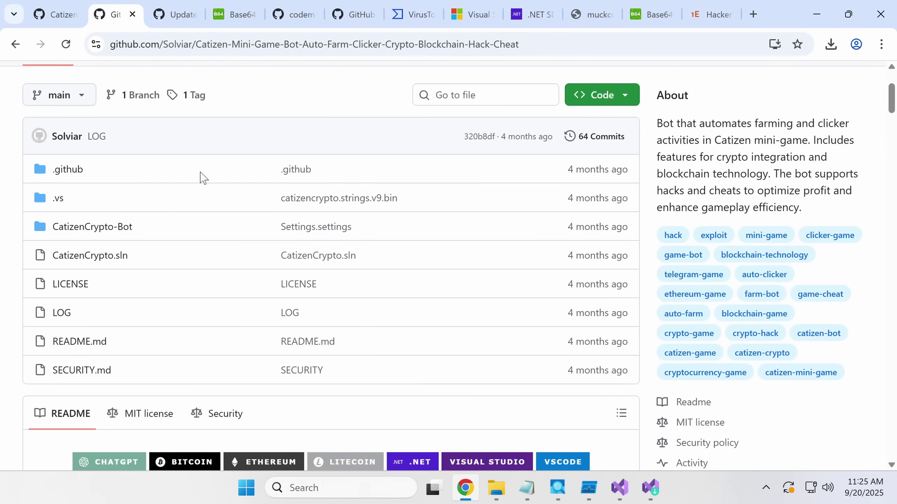
scroll(231, 173, down, 2)
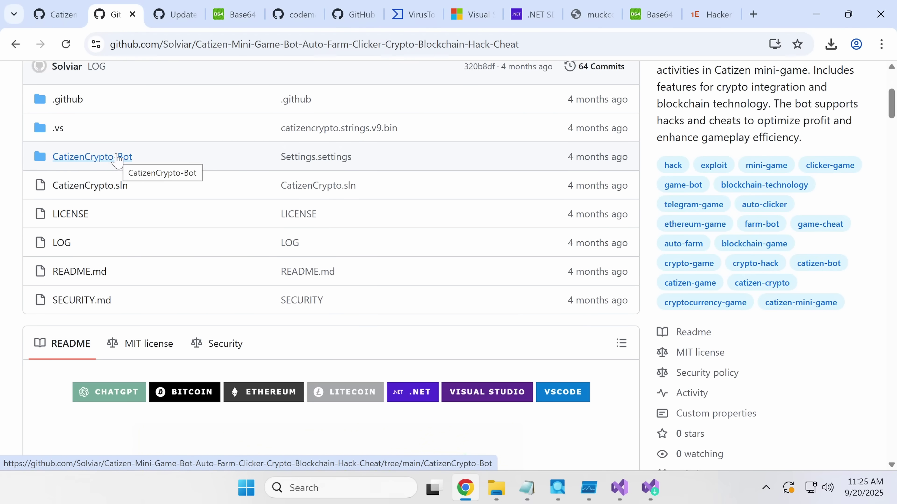
scroll(118, 159, up, 5)
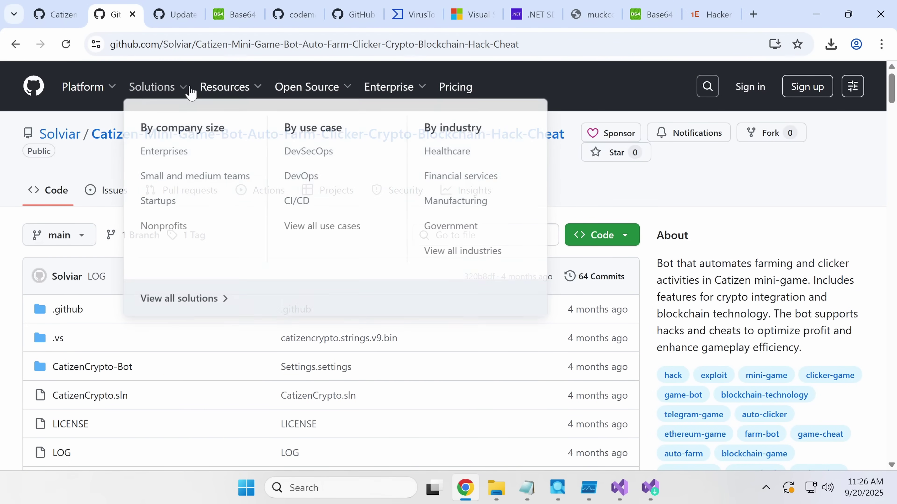
Search Google for "alphaclicker" and open the robiot/AlphaClicker repository
click(282, 44)
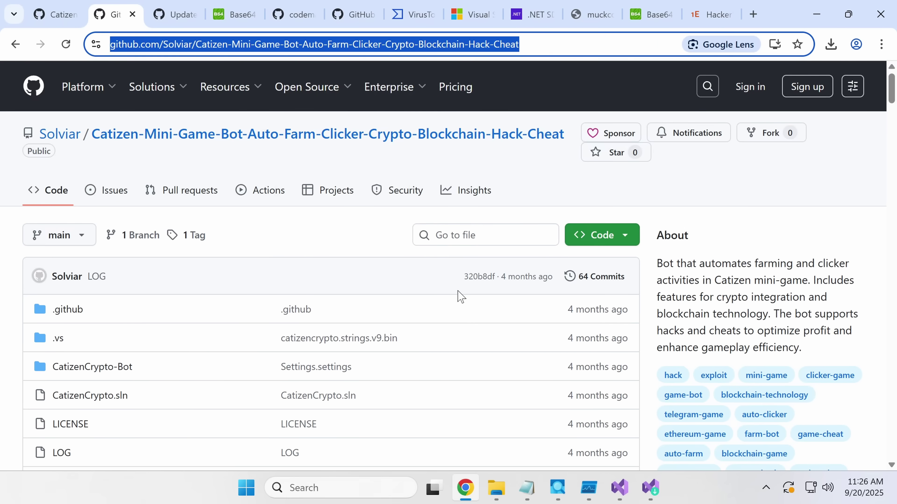
text(alphaclicker)
key(Return)
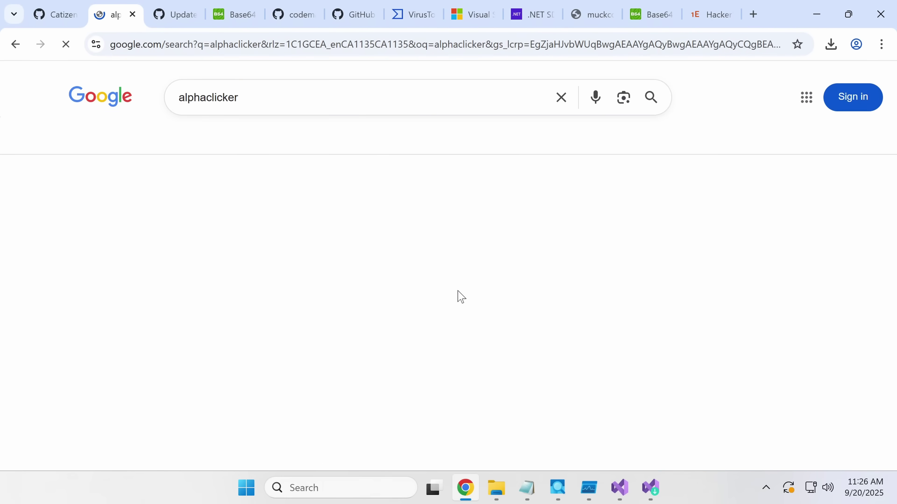
click(200, 214)
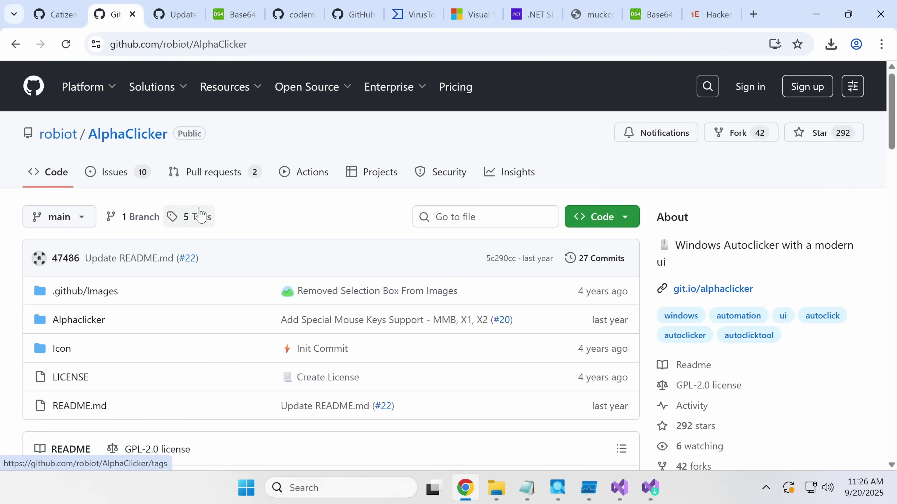
Inspect the AlphaClicker repository's file list, Alphaclicker source folder and README
scroll(200, 214, down, 3)
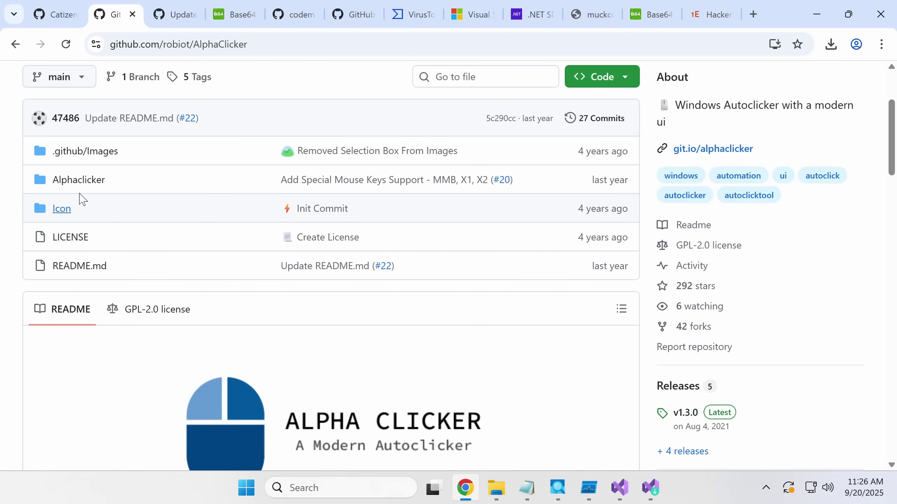
click(88, 188)
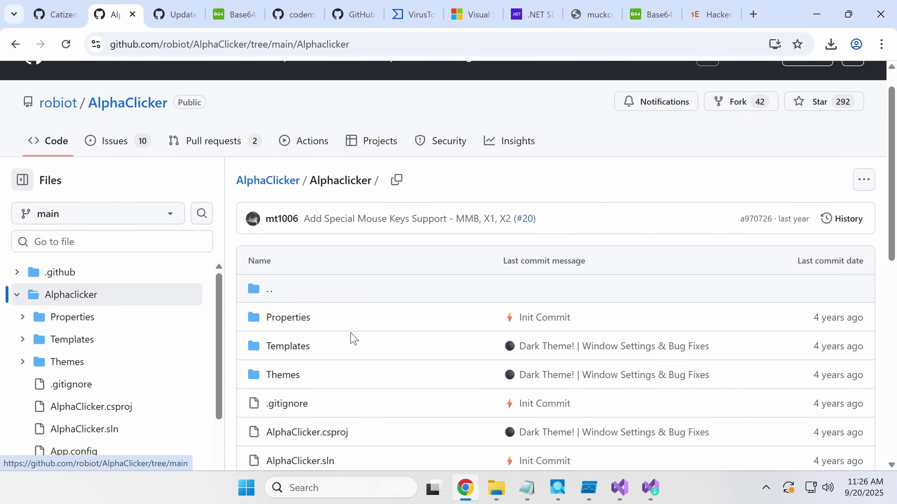
scroll(353, 339, down, 5)
key(alt+Left)
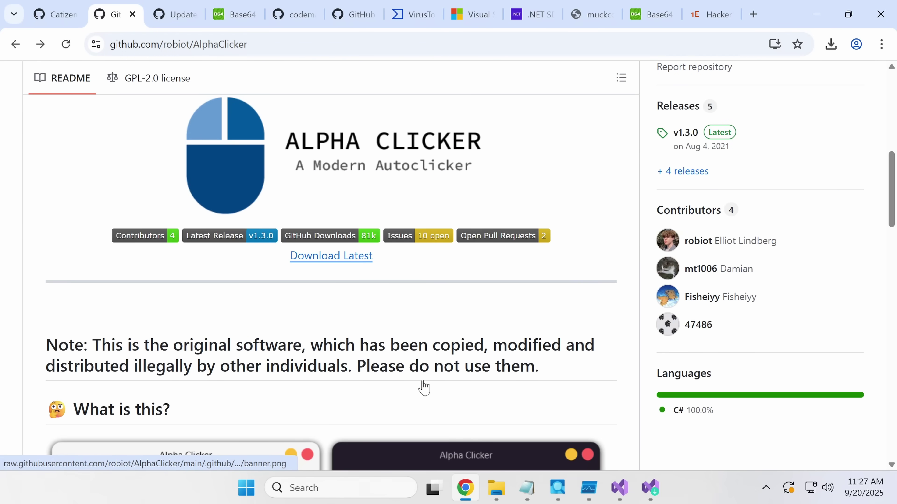
scroll(134, 184, up, 8)
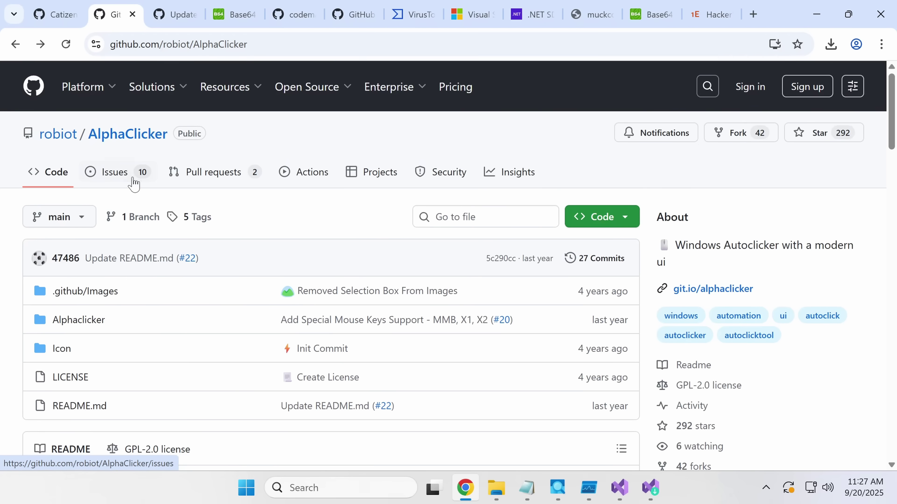
Check AlphaClicker's open and closed issues, and read the closed issue "The compiled release contains a virus."
click(133, 183)
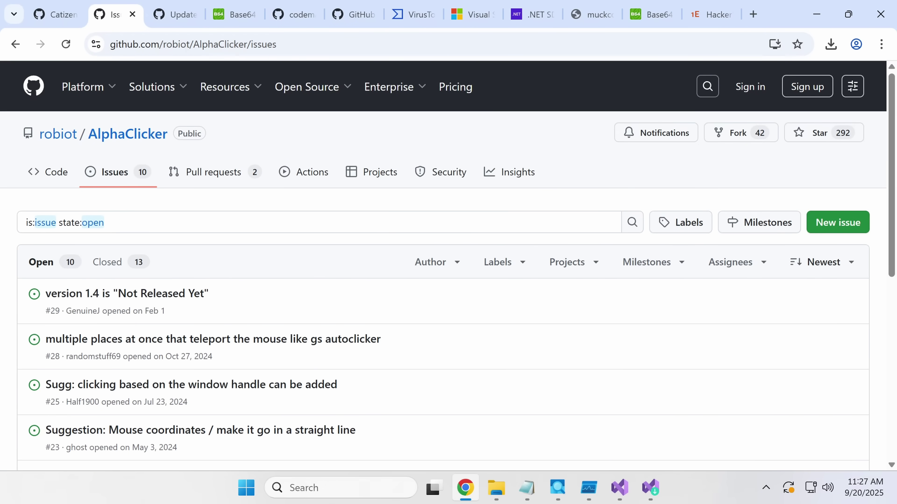
scroll(212, 354, down, 8)
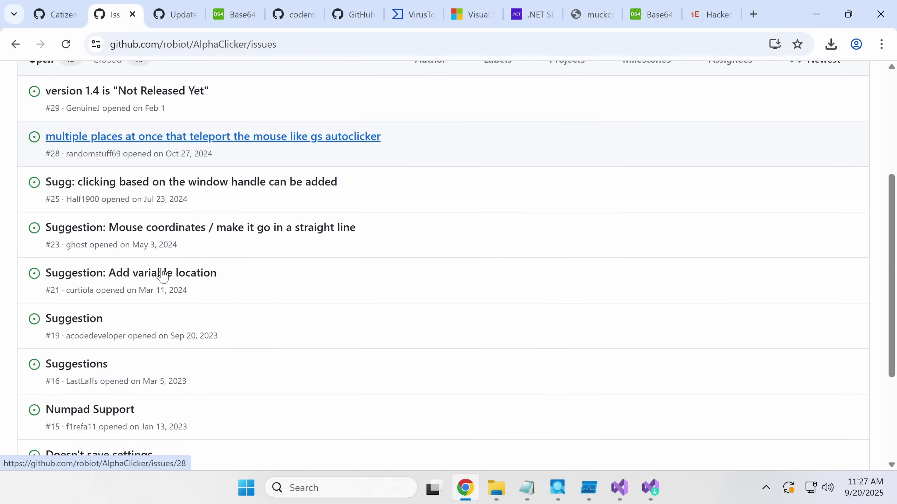
scroll(124, 301, up, 10)
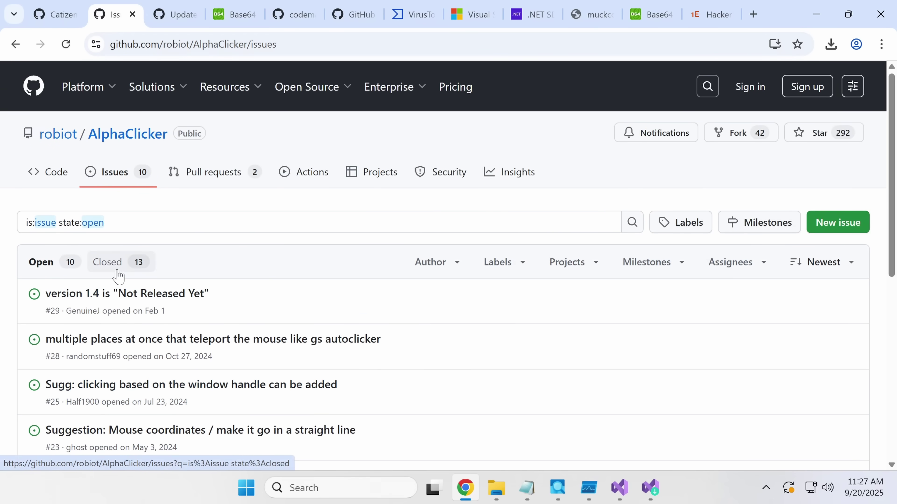
click(118, 274)
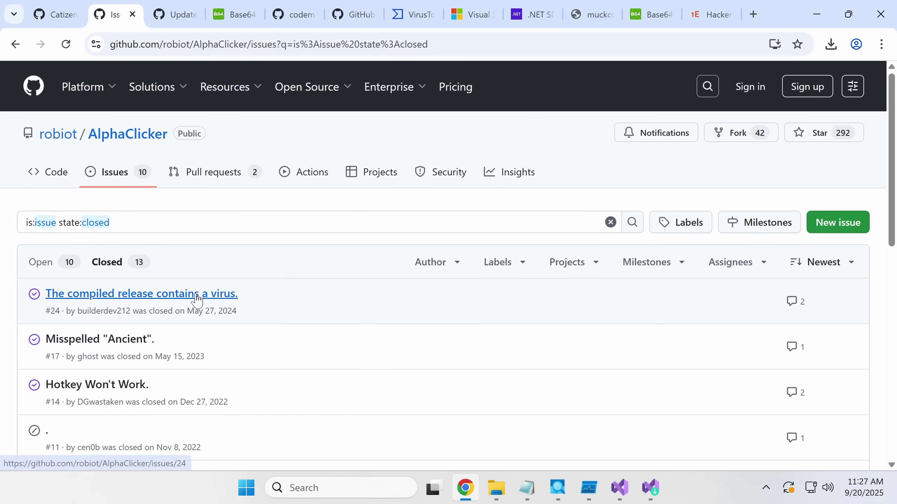
click(216, 288)
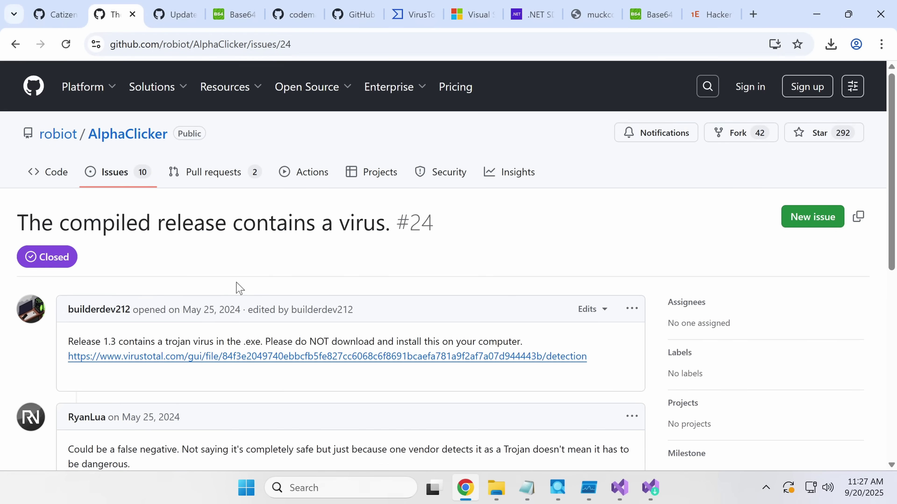
scroll(240, 288, down, 2)
scroll(234, 286, down, 2)
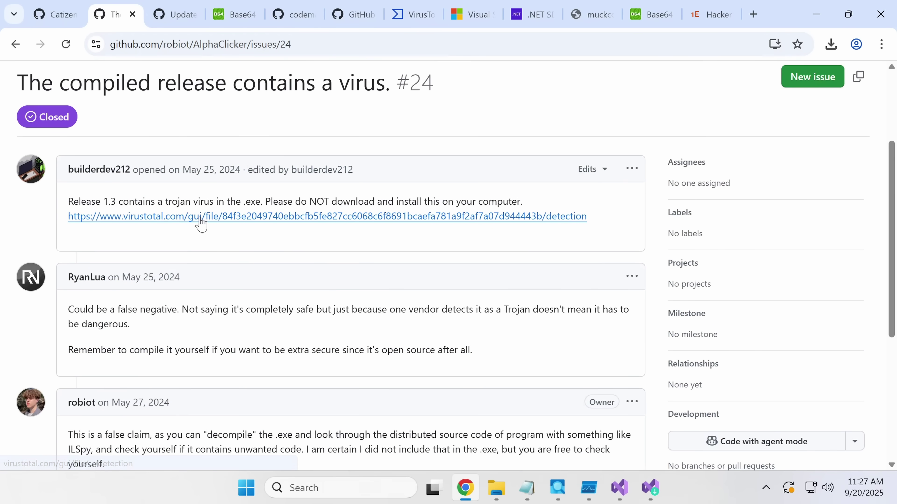
Open the VirusTotal report linked in the issue and review AlphaClicker.exe's vendor detections and community comments
middle_click(200, 216)
key(ctrl+Tab)
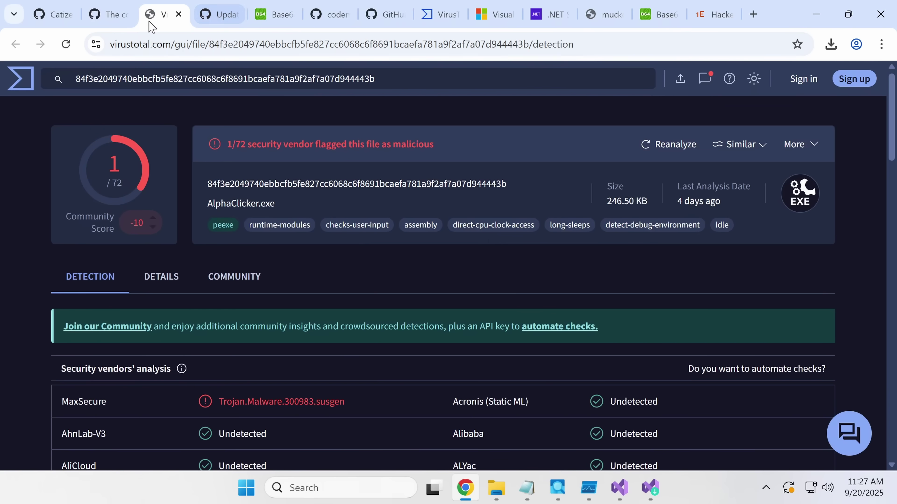
scroll(254, 288, down, 2)
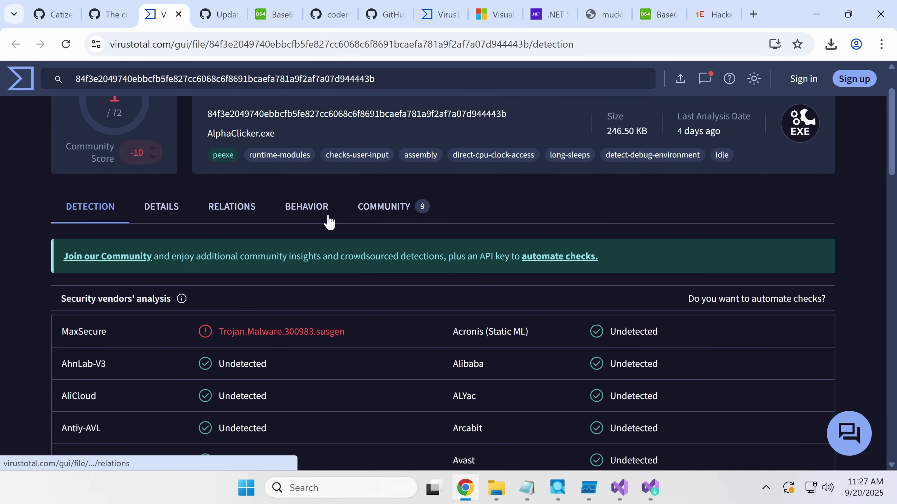
click(400, 218)
scroll(399, 217, down, 10)
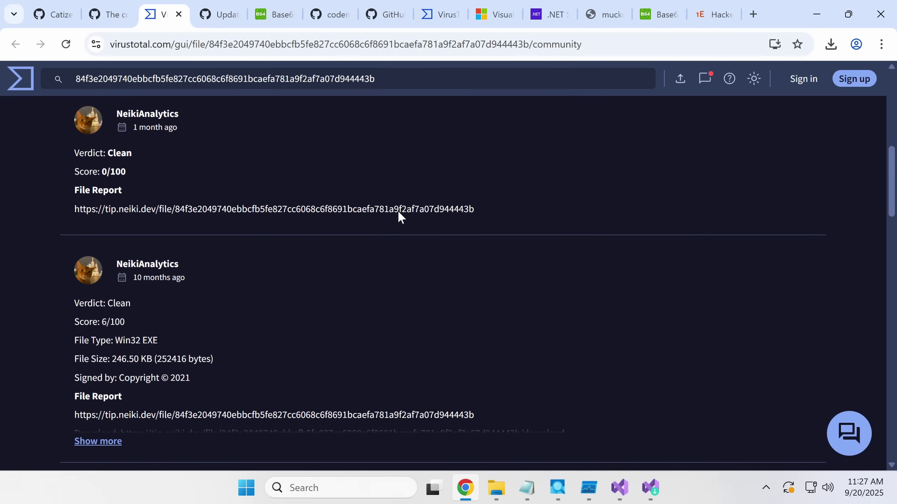
scroll(399, 218, down, 8)
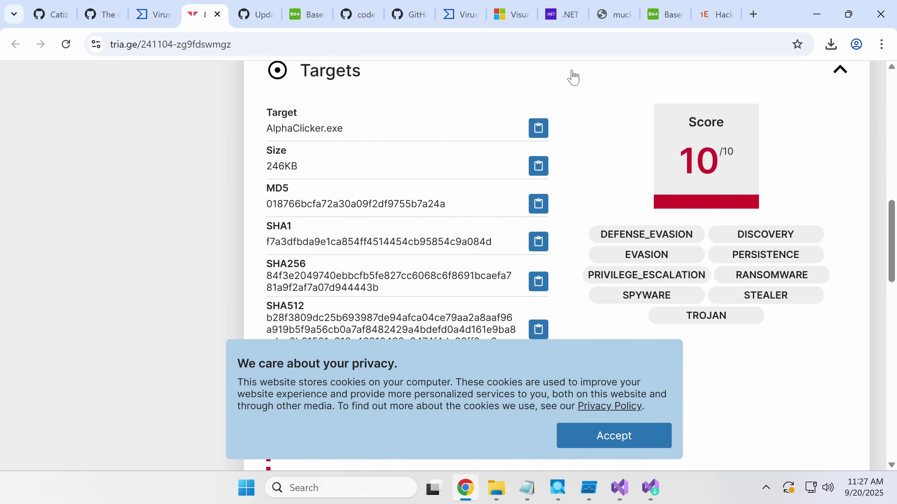
Accept the cookie notice on the tria.ge report for AlphaClicker.exe and review its malicious behaviour signatures
click(610, 431)
scroll(480, 269, down, 4)
Open the behavioral1 analysis on tria.ge and examine the process tree for AlphaClicker.exe, BUG32.exe and the commands run
scroll(480, 269, down, 10)
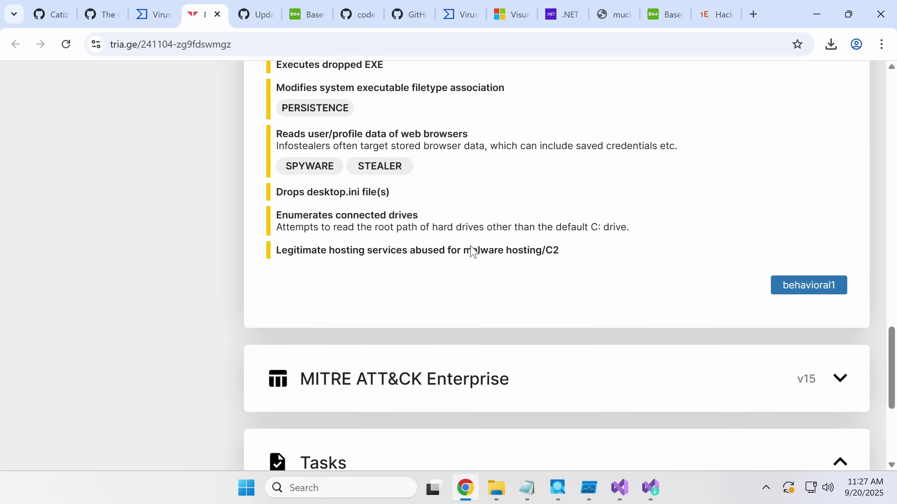
scroll(465, 249, up, 5)
scroll(465, 249, up, 15)
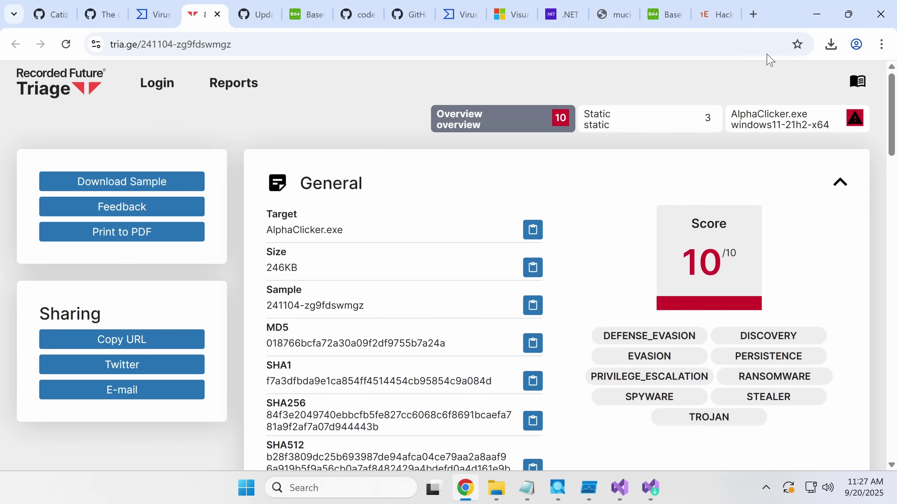
click(808, 119)
scroll(793, 151, down, 15)
scroll(792, 152, down, 16)
scroll(793, 152, up, 15)
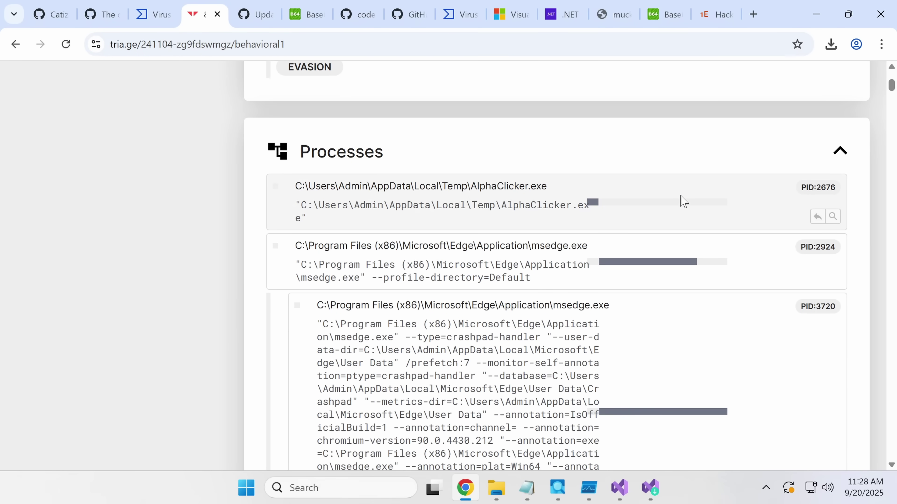
scroll(682, 201, down, 5)
scroll(681, 201, down, 20)
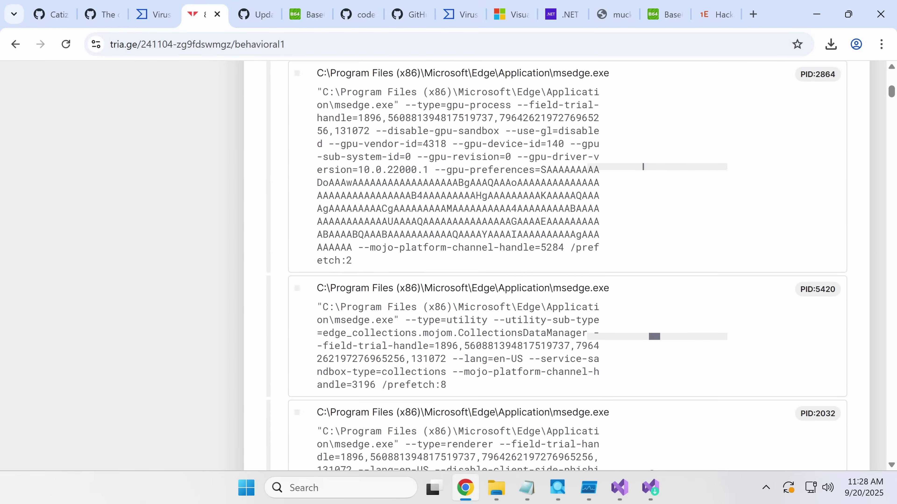
scroll(306, 369, down, 15)
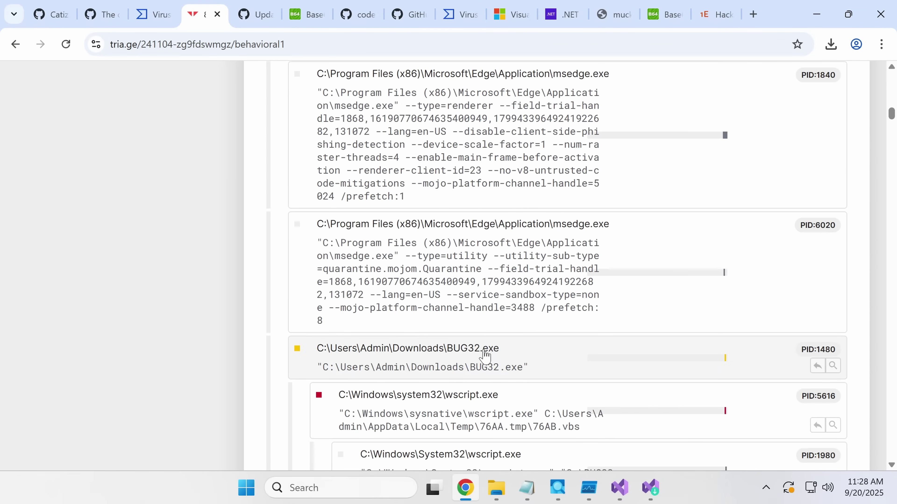
scroll(485, 353, down, 3)
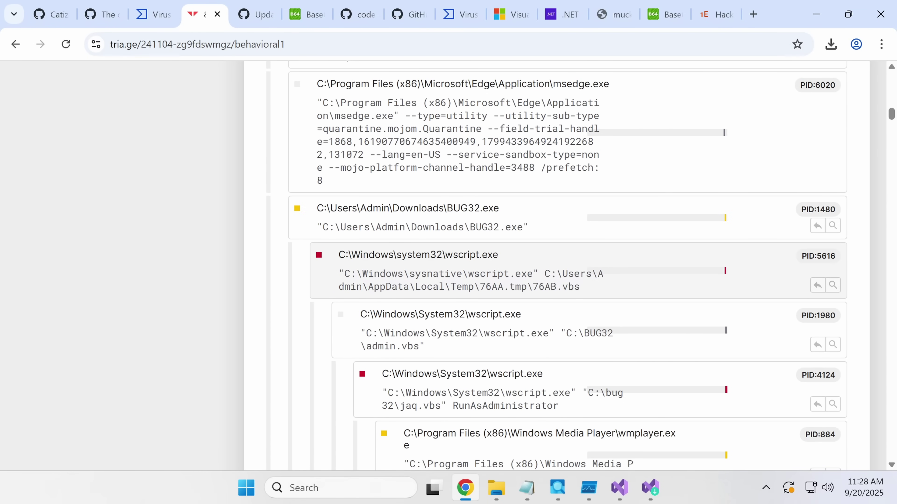
scroll(403, 236, down, 15)
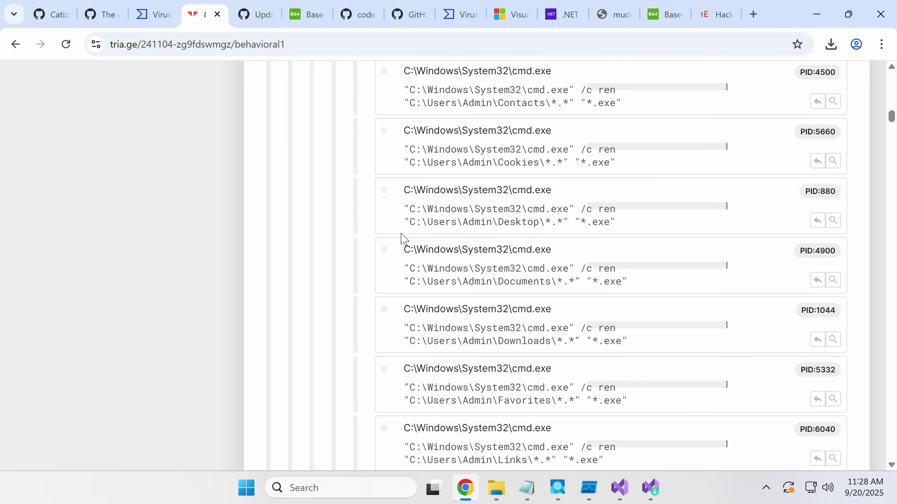
scroll(403, 236, down, 20)
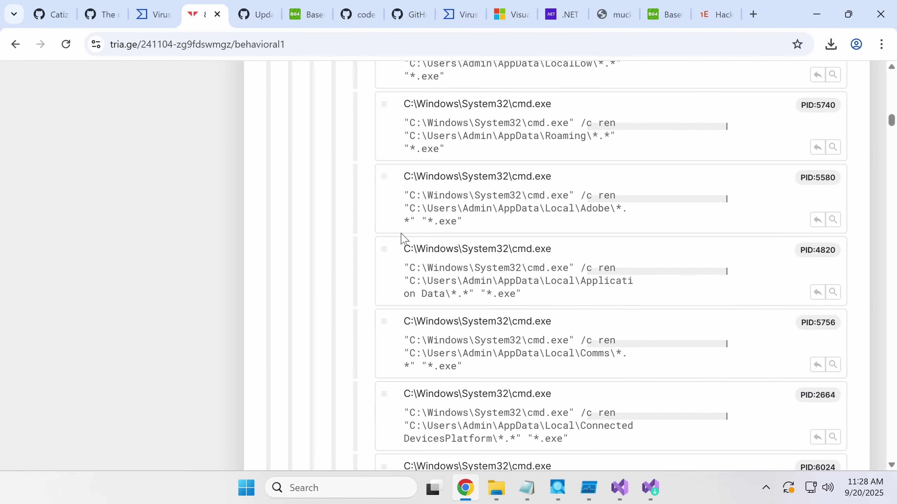
scroll(401, 236, down, 20)
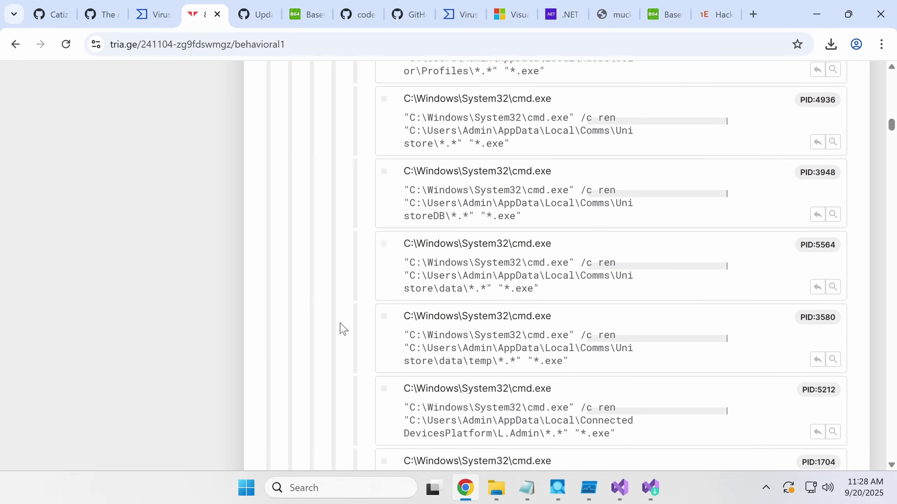
Examine the cmd.exe file-rename commands in the tria.ge process tree, and review the recorded network requests
key(ctrl+shift+Tab)
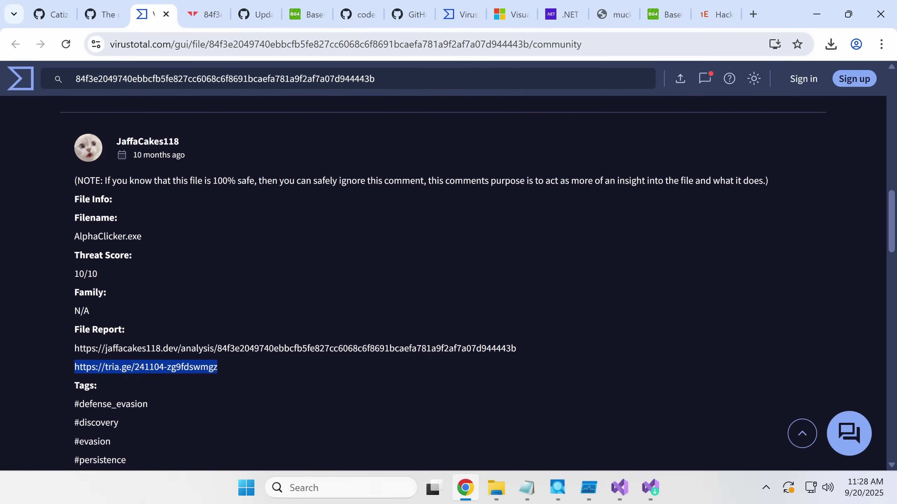
key(ctrl+Tab)
scroll(401, 225, down, 5)
scroll(401, 225, up, 2)
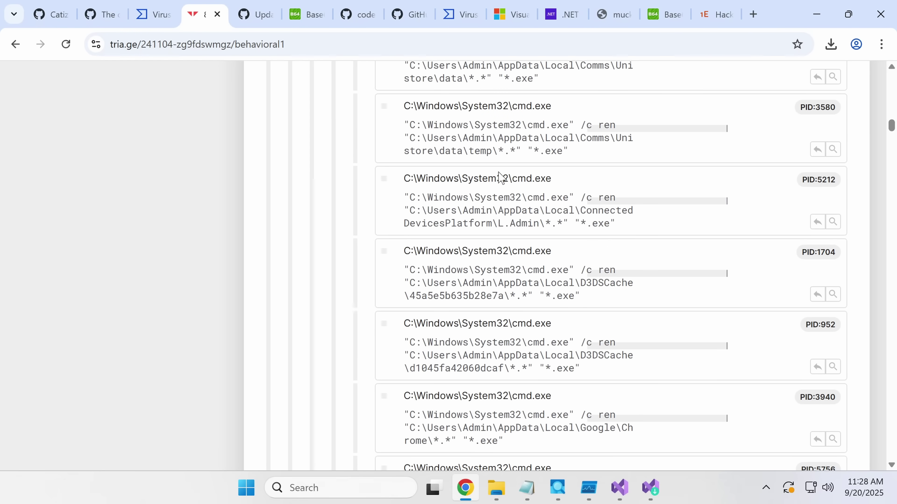
scroll(127, 237, down, 15)
scroll(131, 239, down, 15)
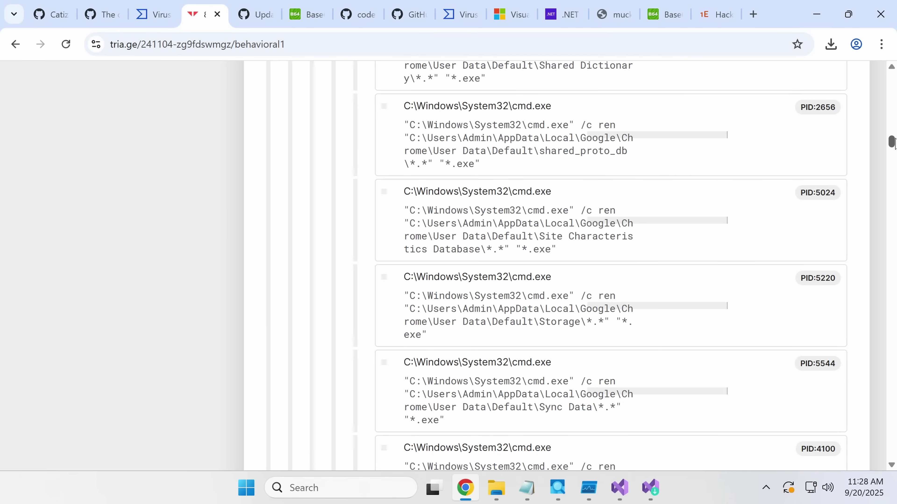
drag(892, 143, 703, 391)
scroll(701, 364, down, 18)
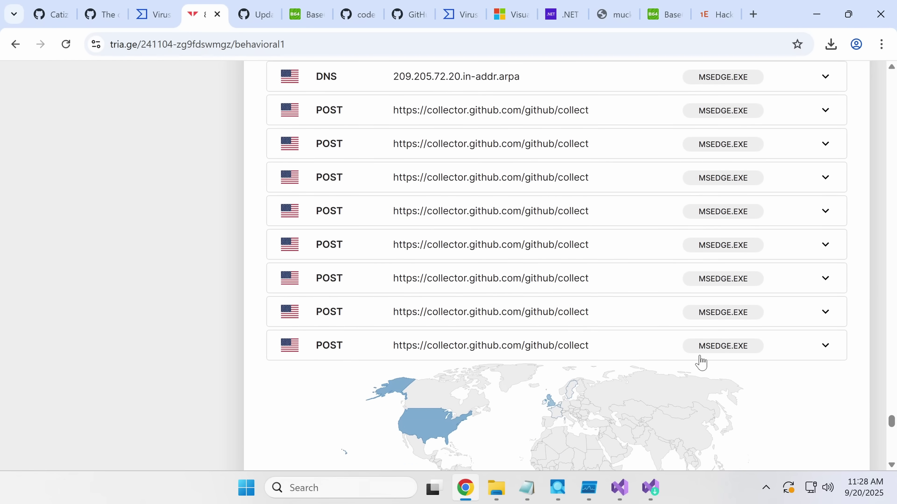
scroll(408, 315, down, 15)
scroll(373, 126, up, 2)
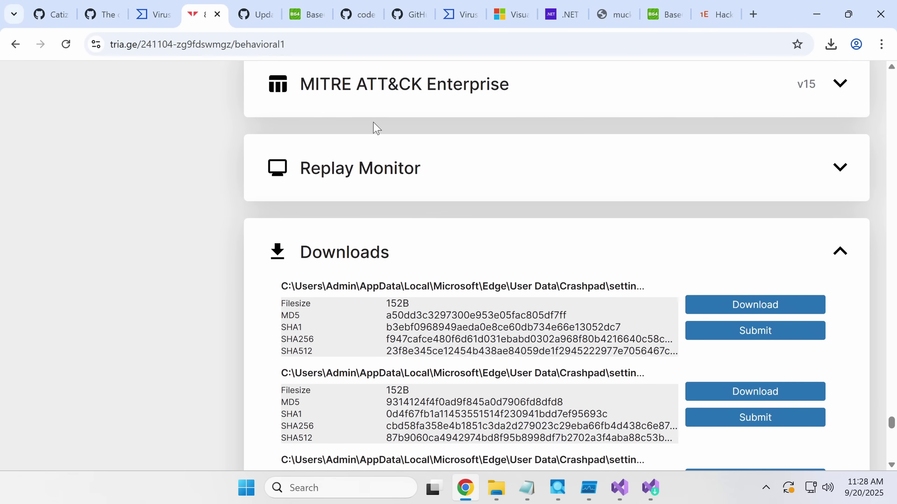
Expand the Replay Monitor on tria.ge and skip through the sandbox recording to see how the analysis was performed
click(340, 166)
scroll(517, 288, down, 3)
scroll(459, 263, up, 2)
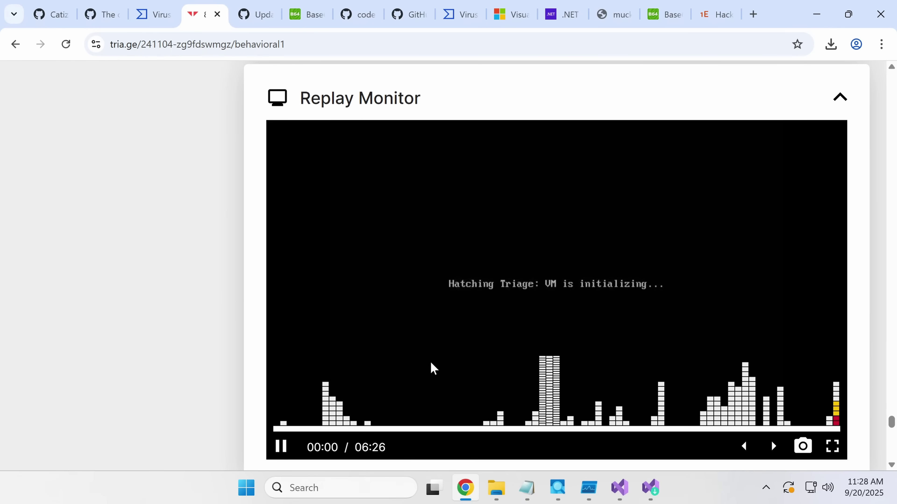
click(319, 429)
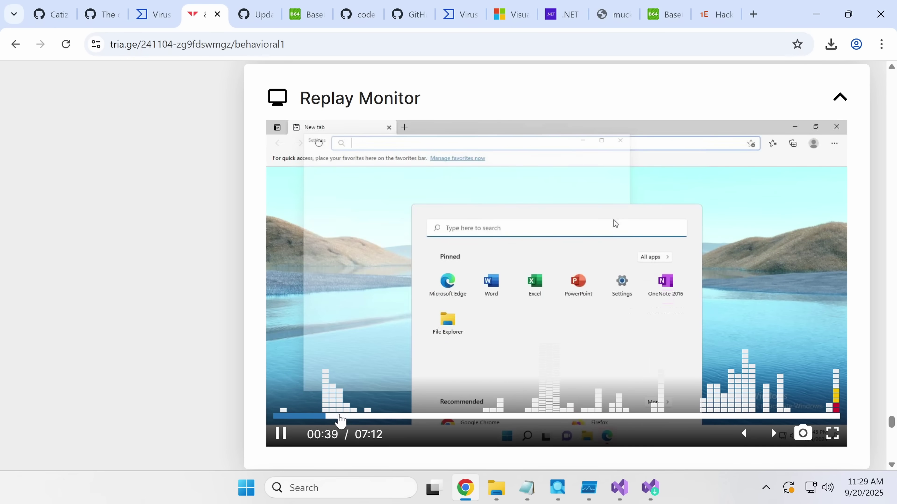
click(578, 416)
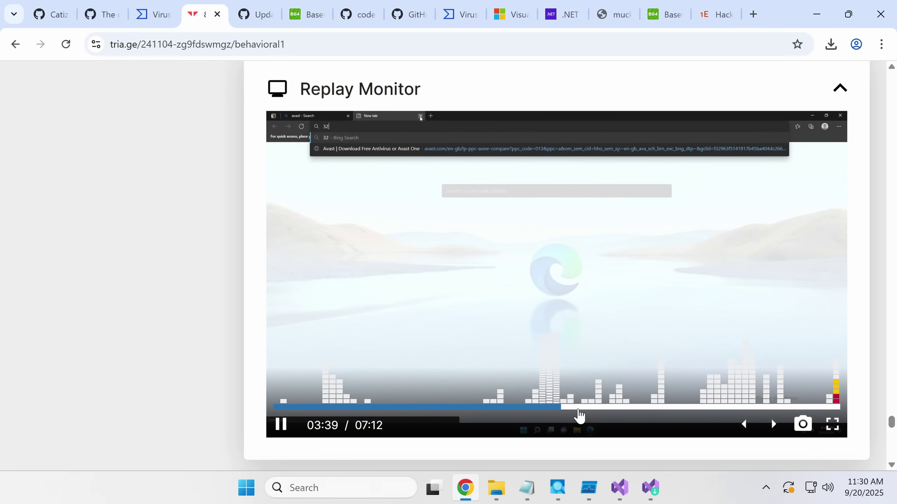
click(579, 417)
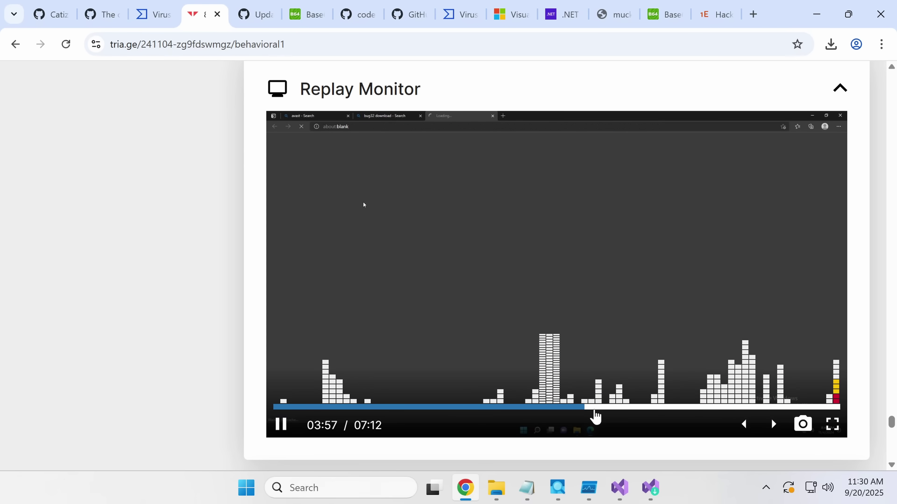
scroll(408, 58, up, 20)
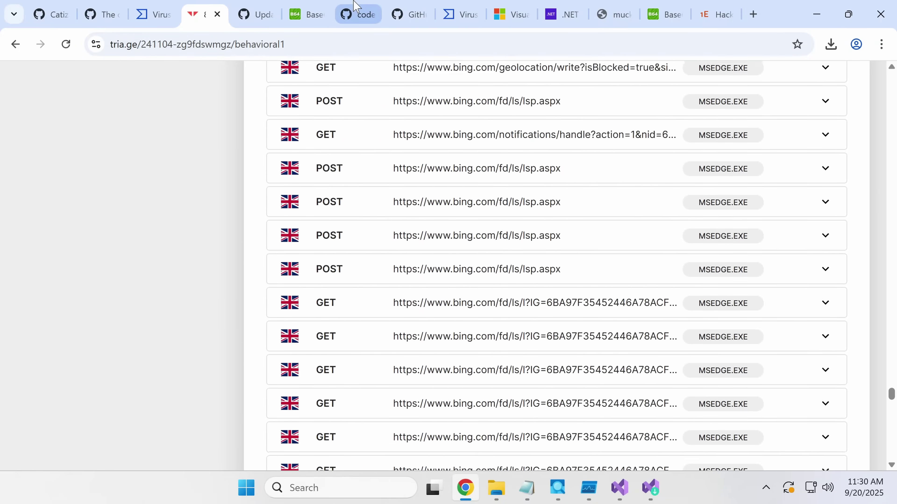
Return to the AlphaClicker repository and open its latest release, v1.3.0
mouse_move(354, 6)
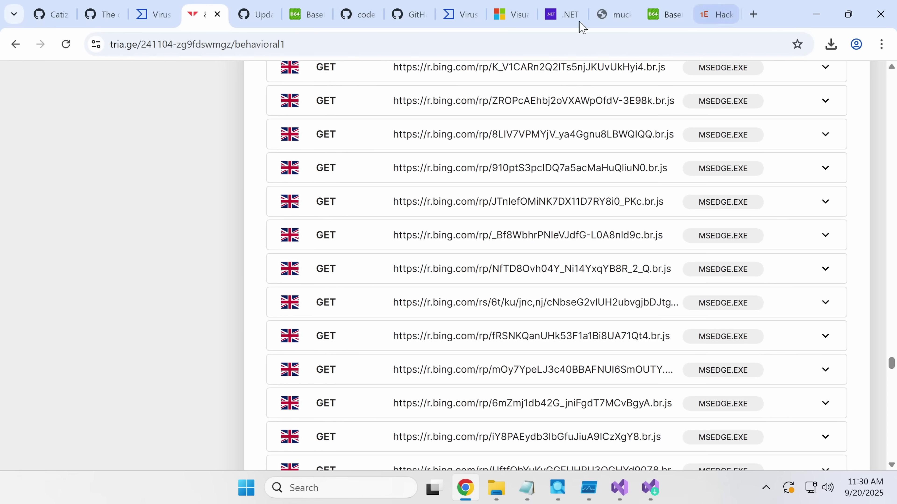
click(254, 14)
click(102, 15)
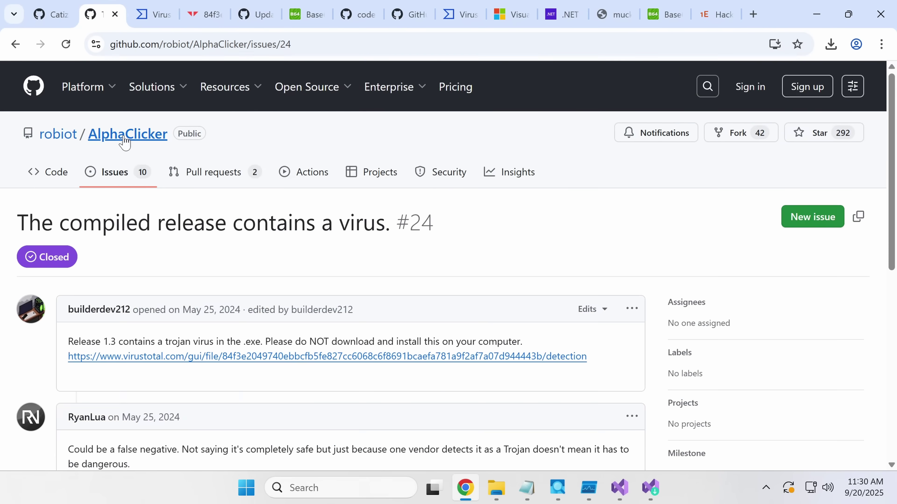
scroll(695, 303, down, 5)
click(685, 205)
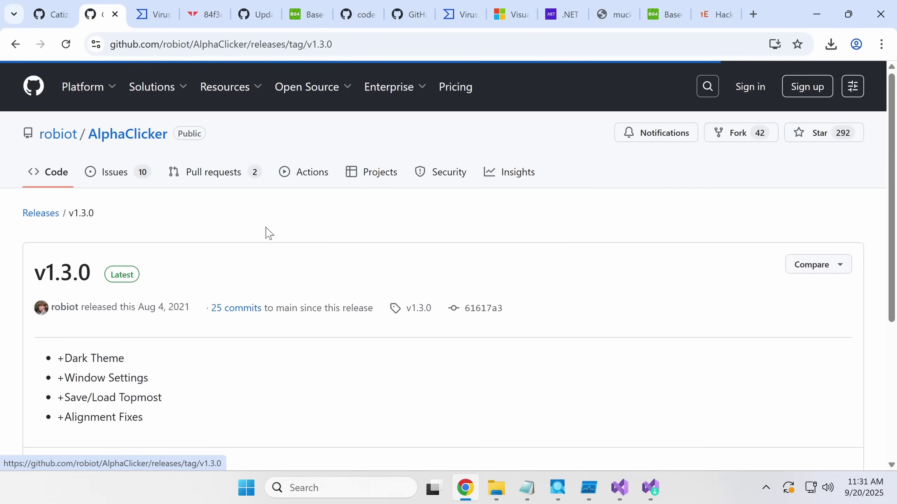
Download AlphaClicker.exe from the v1.3.0 release assets, allow the unverified file, and run it
scroll(155, 348, down, 4)
click(75, 366)
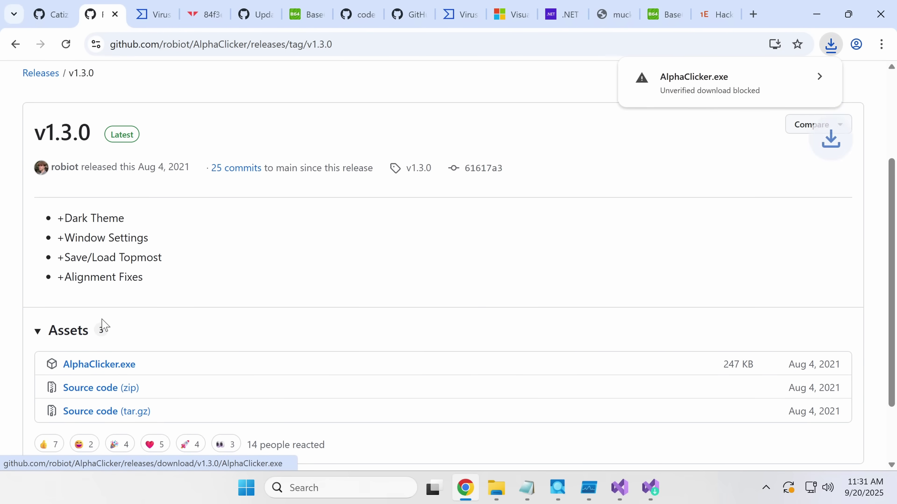
click(731, 90)
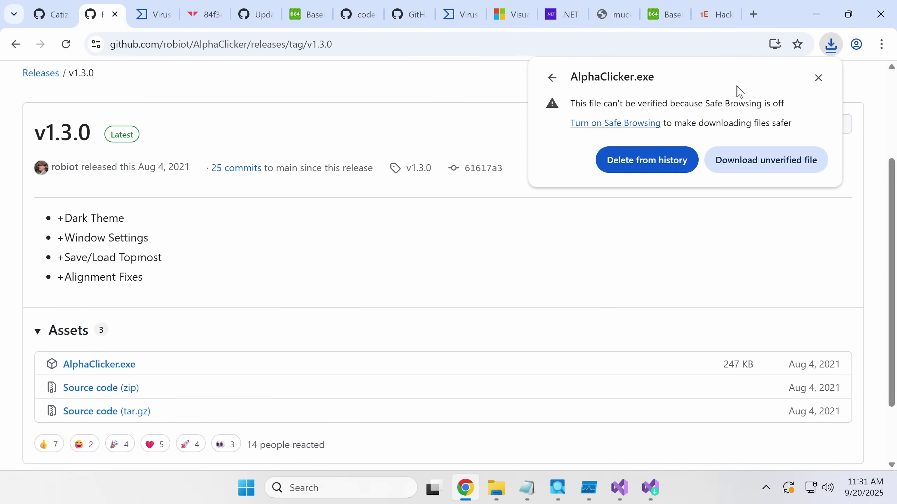
click(766, 166)
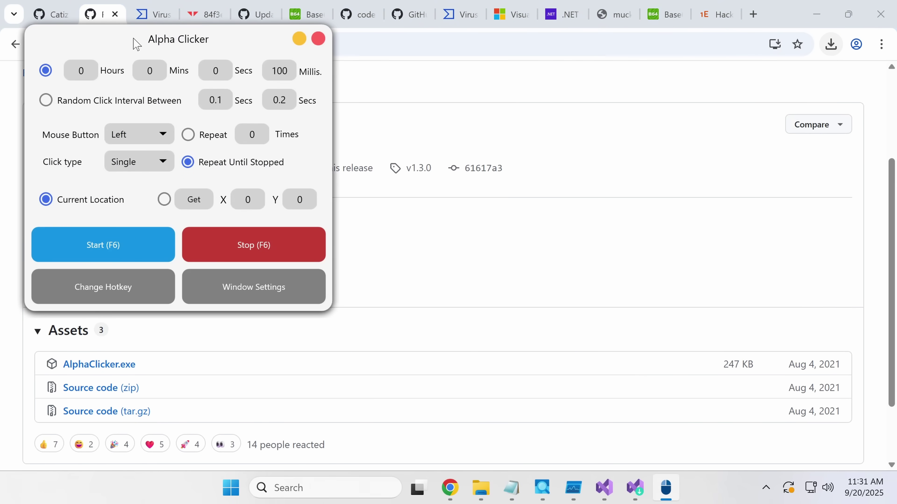
Move the Alpha Clicker window toward the middle of the page and test starting and stopping the autoclicker
drag(136, 40, 440, 90)
scroll(300, 192, up, 4)
click(400, 296)
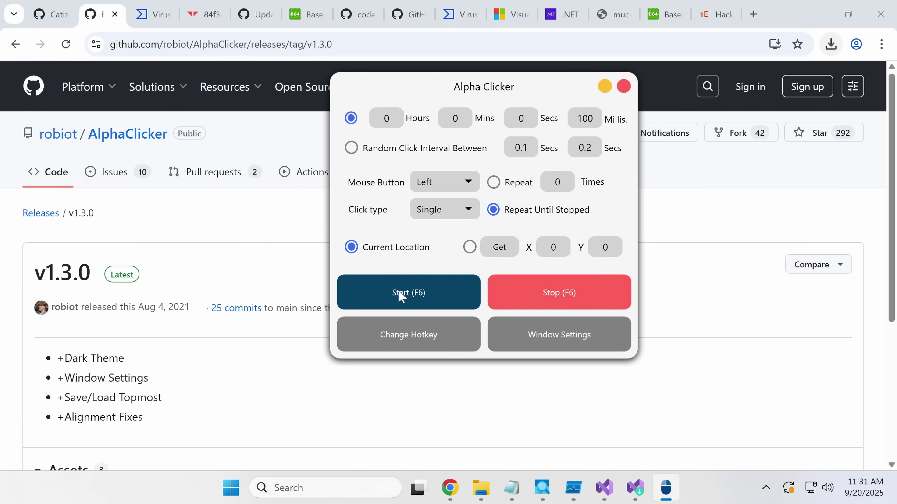
click(517, 285)
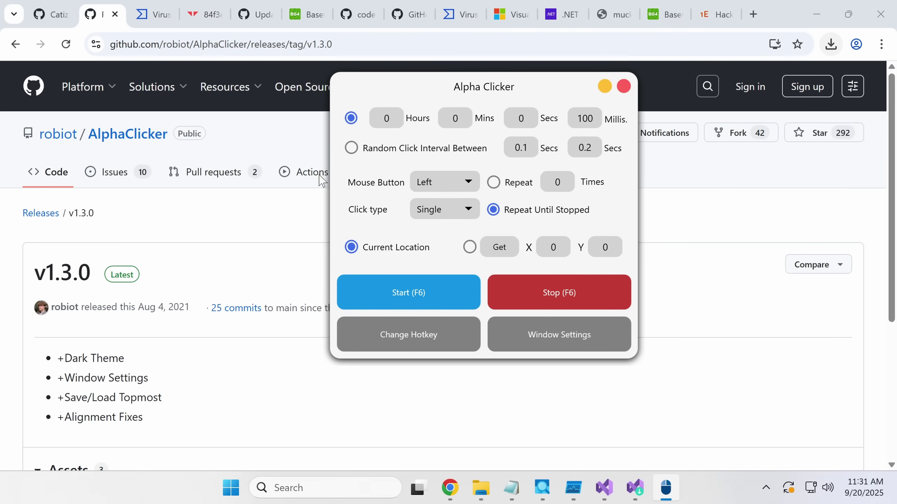
Inspect Alpha Clicker's mouse button choices and window settings, and close the program
click(437, 181)
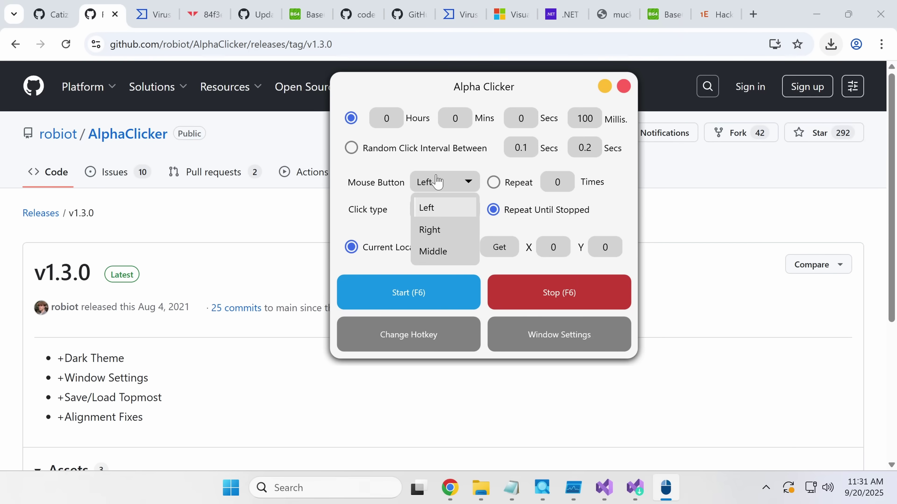
click(437, 181)
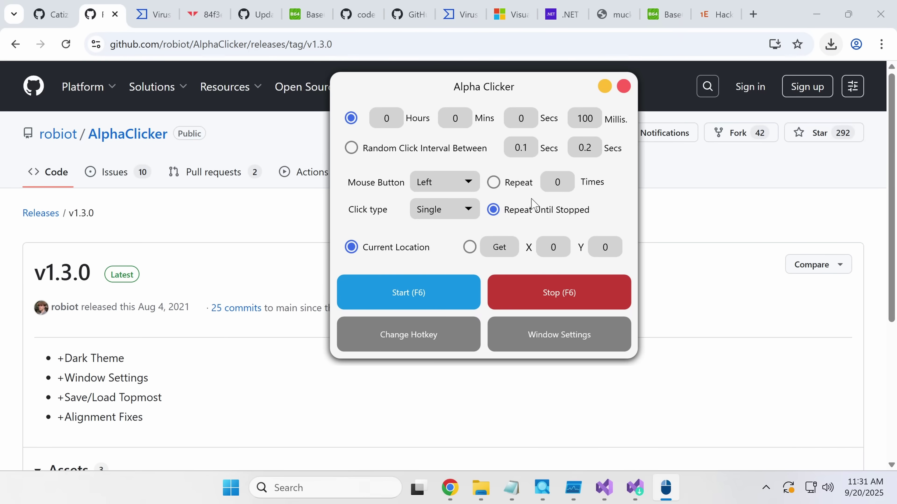
drag(544, 78, 675, 121)
click(753, 390)
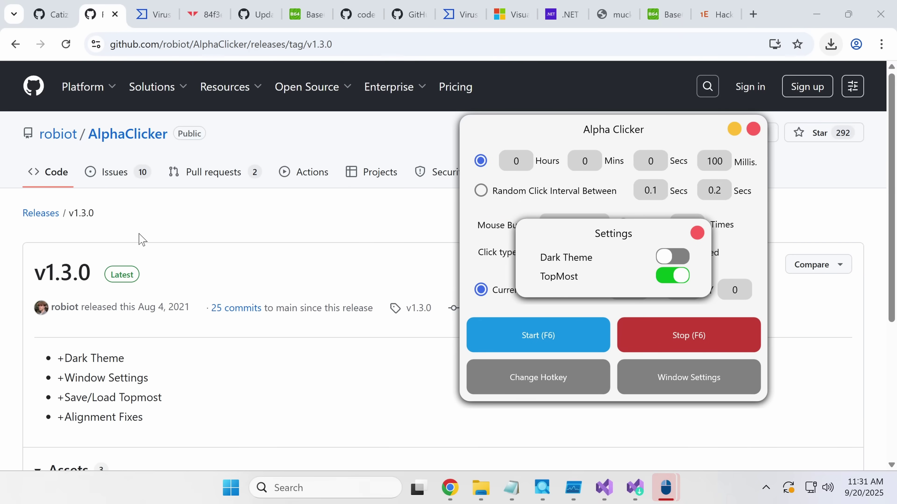
click(122, 216)
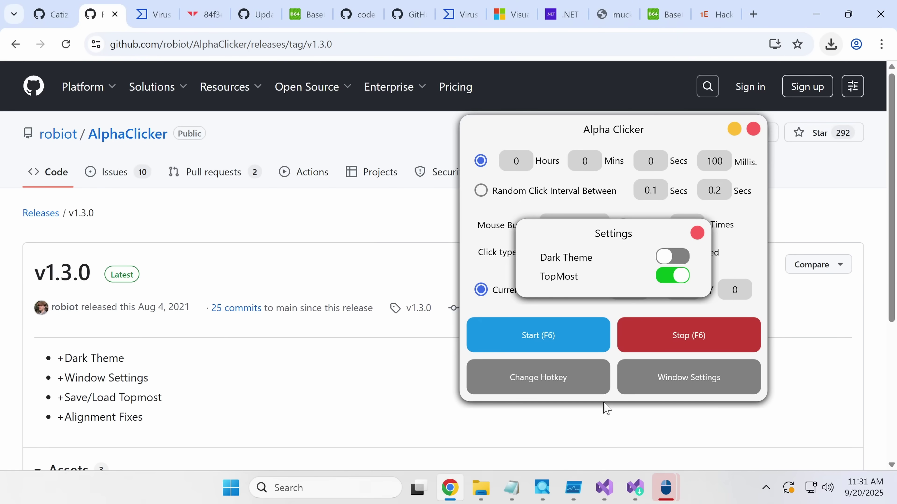
click(666, 487)
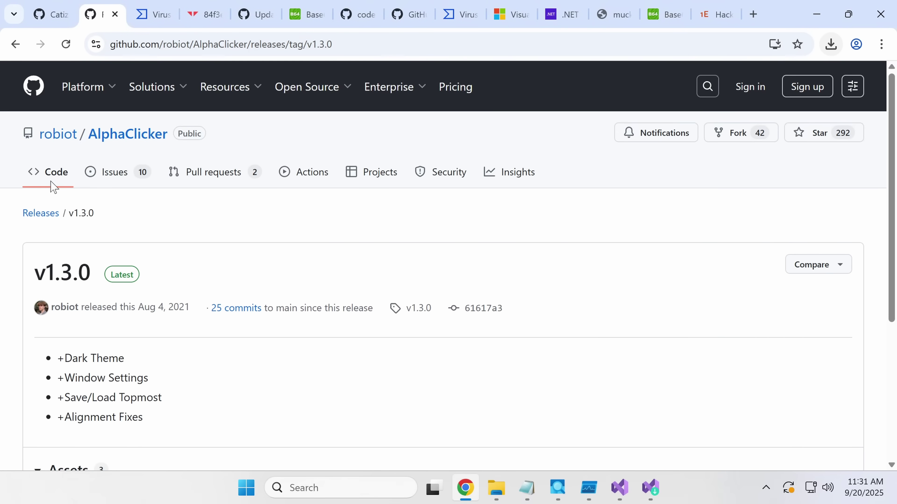
Open the AlphaClicker repository's main code page and review its files, README and About description
click(47, 182)
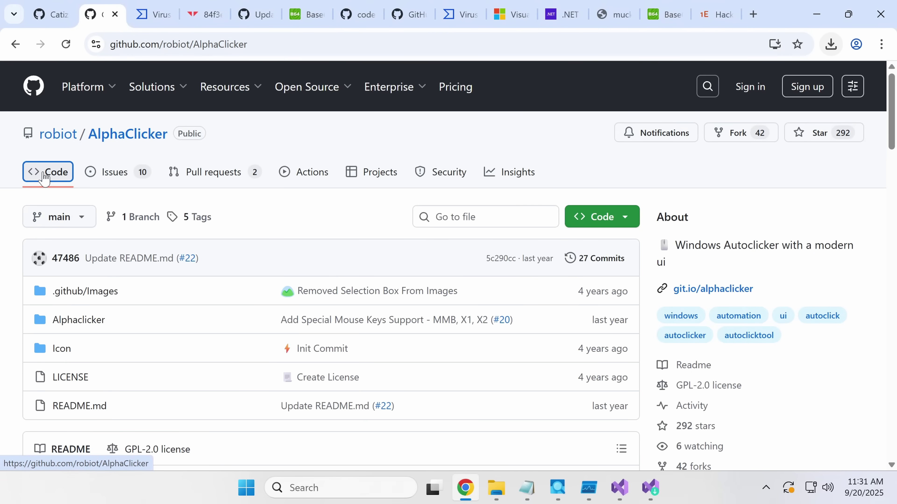
scroll(44, 178, down, 4)
scroll(53, 175, up, 3)
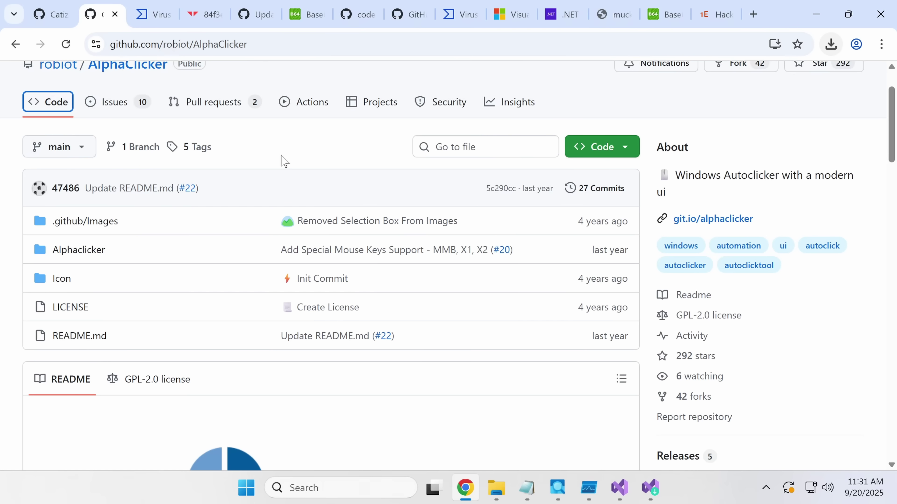
scroll(282, 161, up, 3)
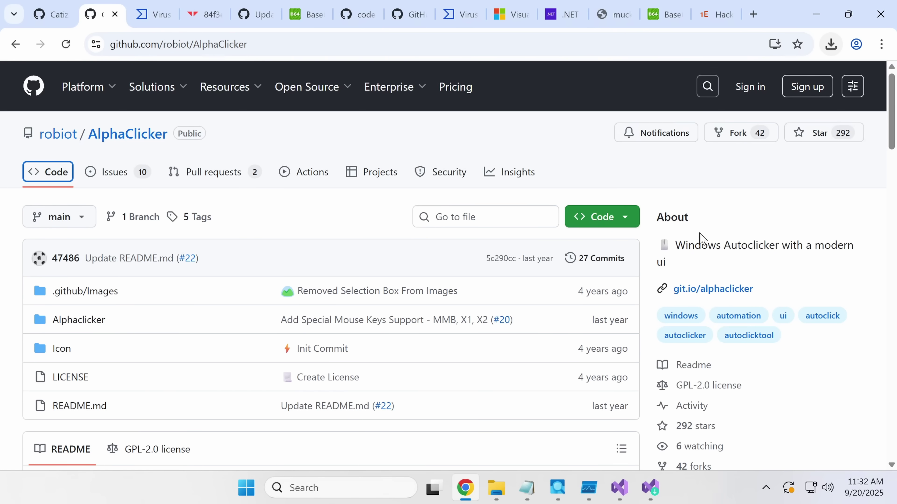
drag(700, 245, 669, 262)
click(685, 258)
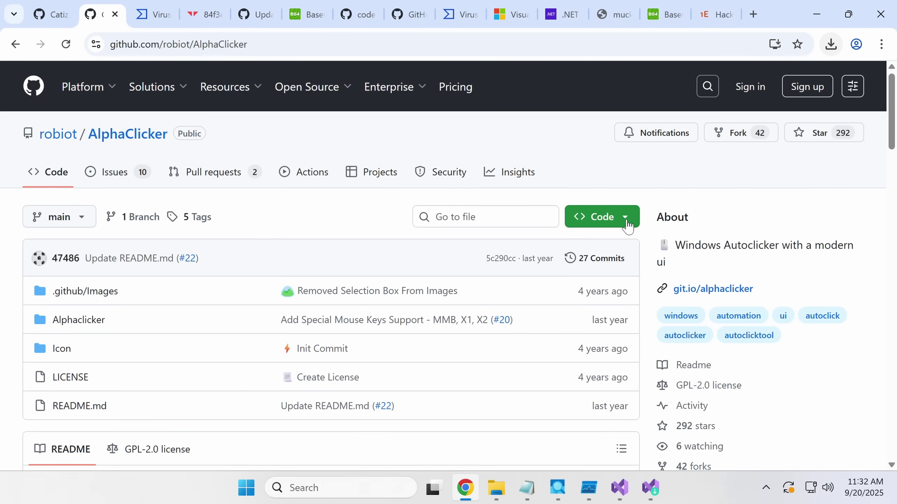